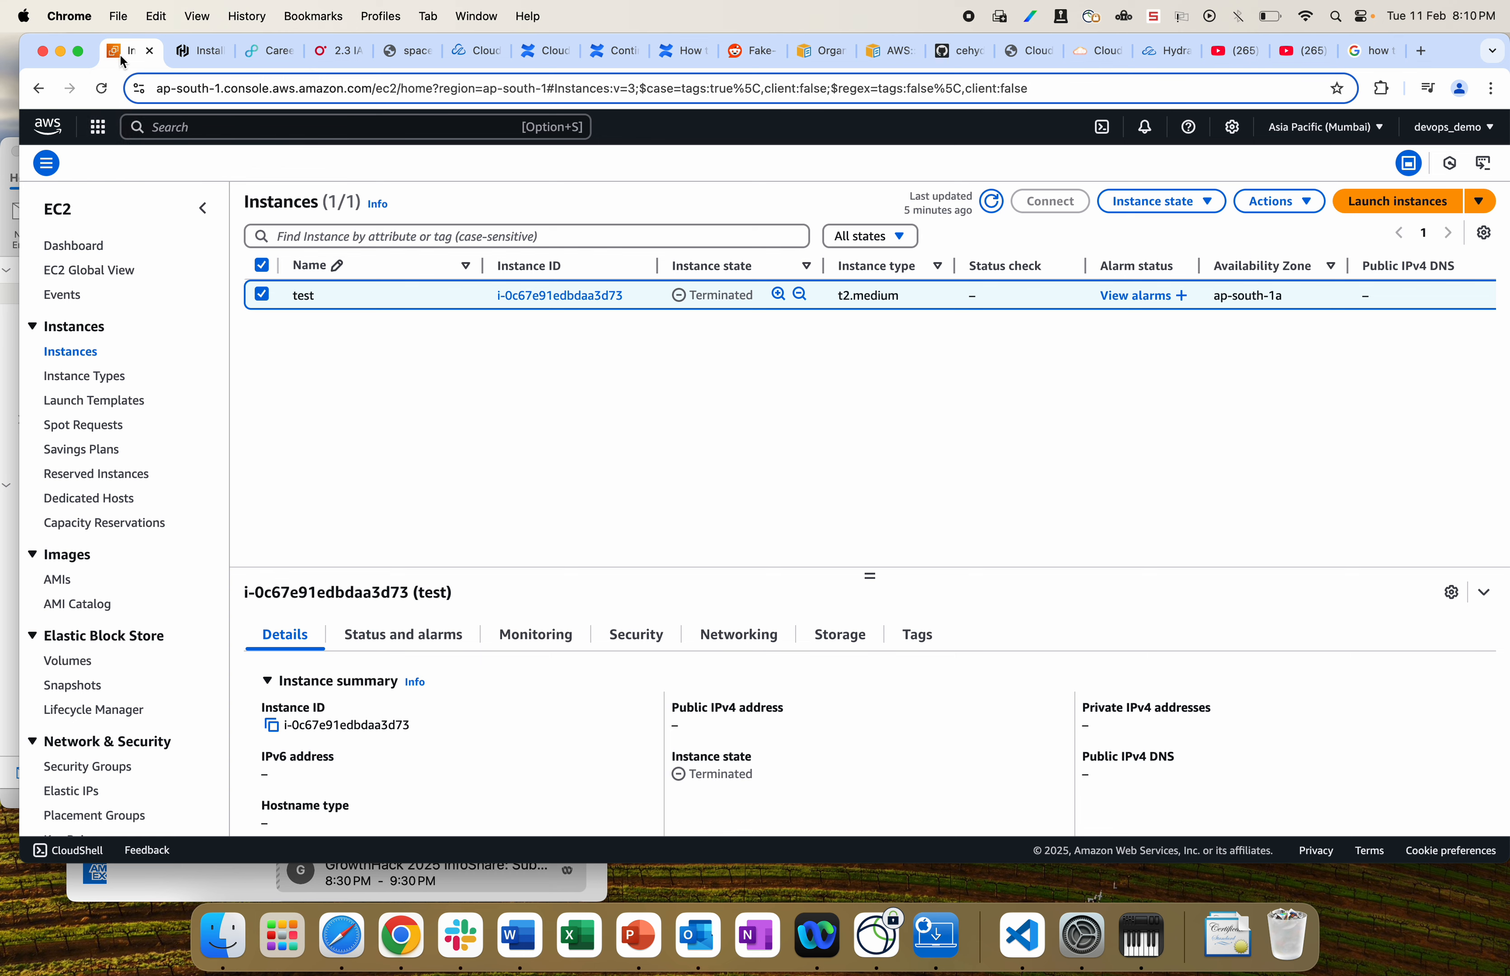
Step: Refresh the EC2 instances list, which shows the t2.medium instance 'test' as Terminated
click(993, 202)
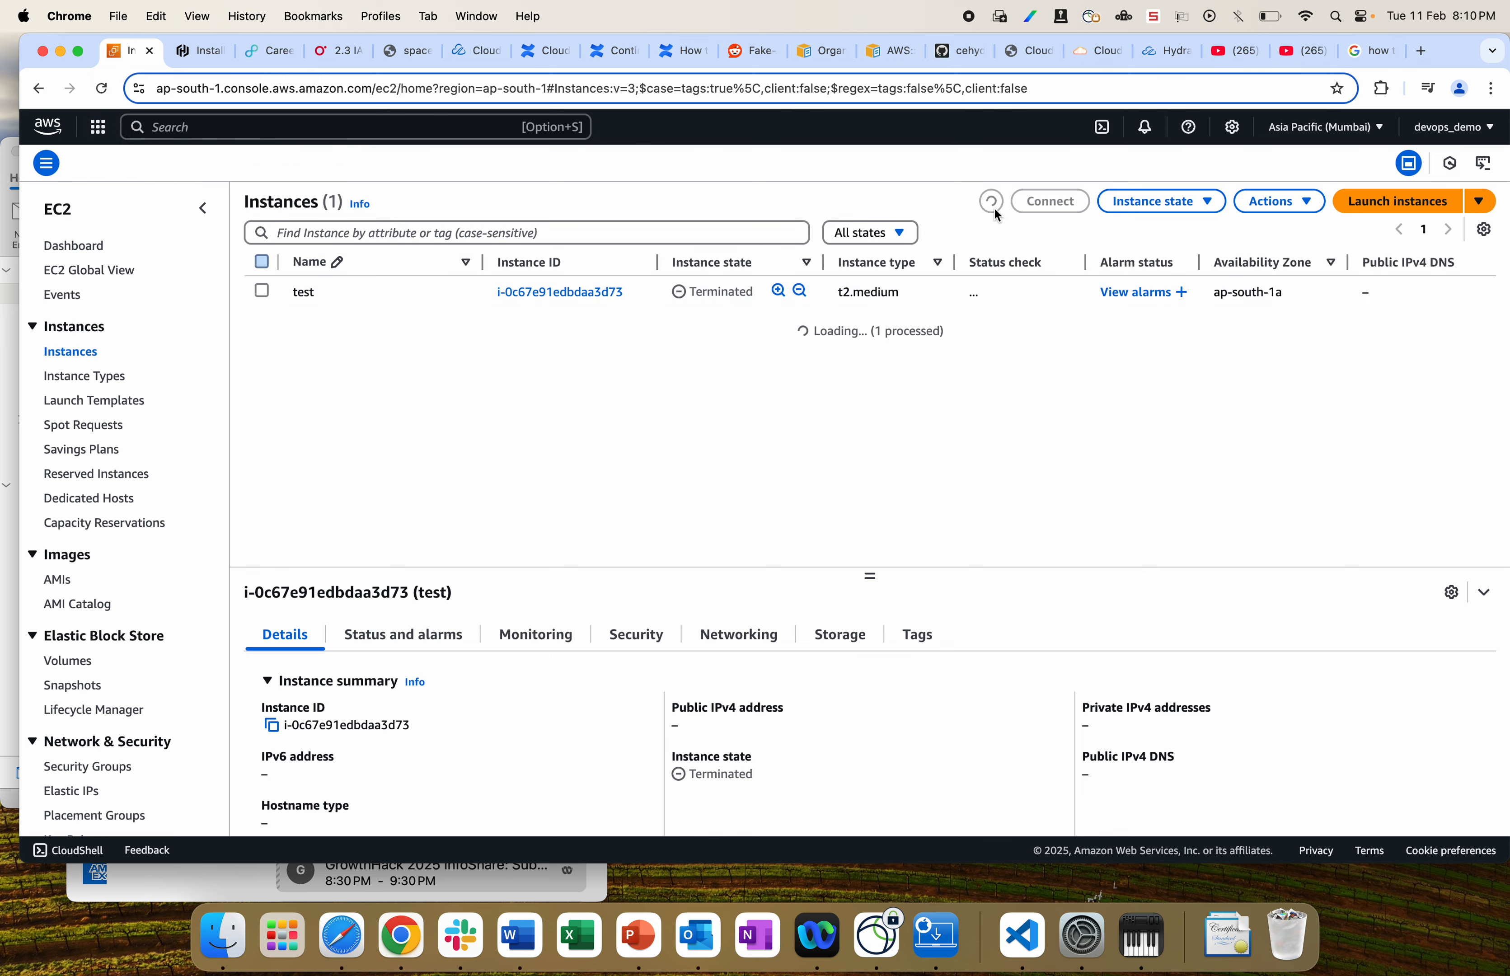
Step: Start a new instance launch and name it demo instead of test
click(1367, 206)
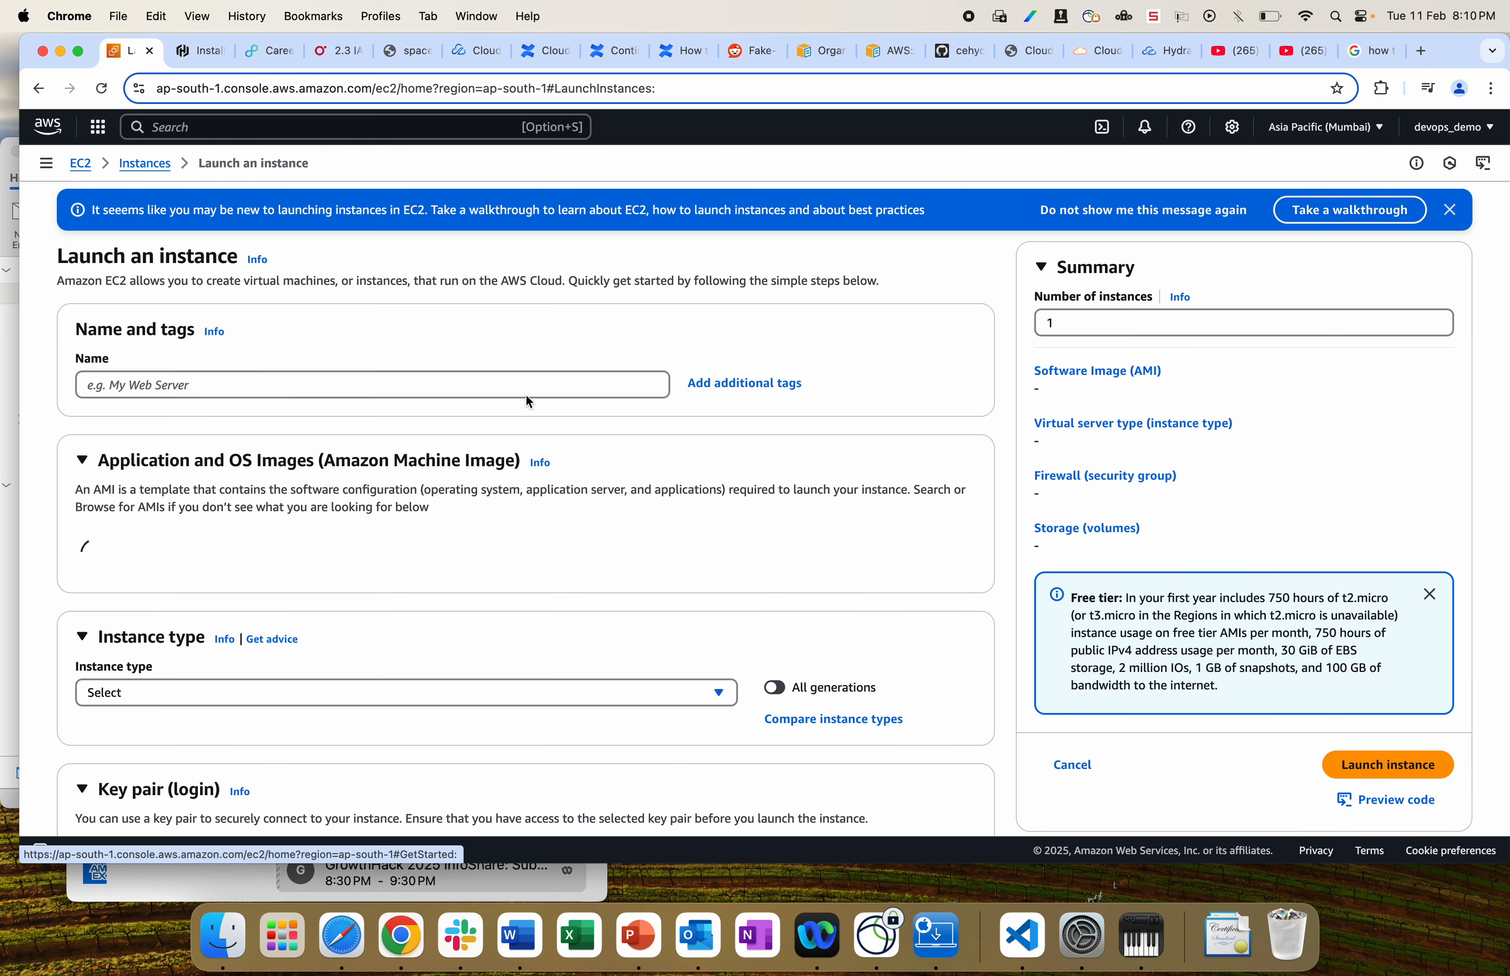
click(293, 384)
text(test)
key(BackSpace)
key(BackSpace)
key(BackSpace)
key(BackSpace)
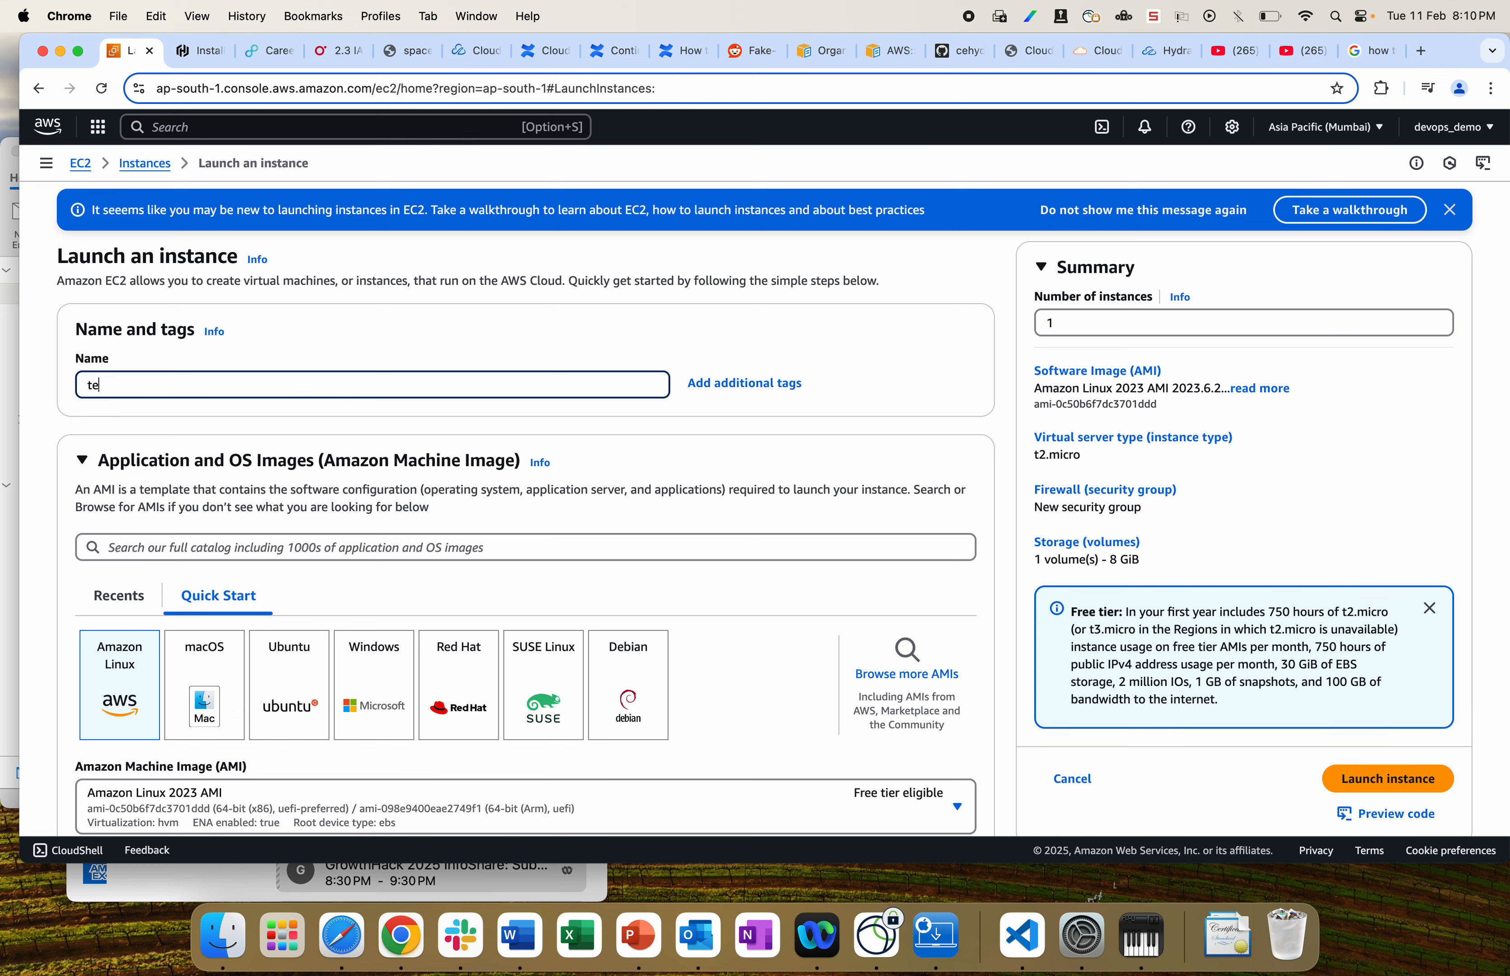
text(demo)
Step: Dismiss the walkthrough banner and go to the EC2 service page by searching 'ec2'
click(1450, 210)
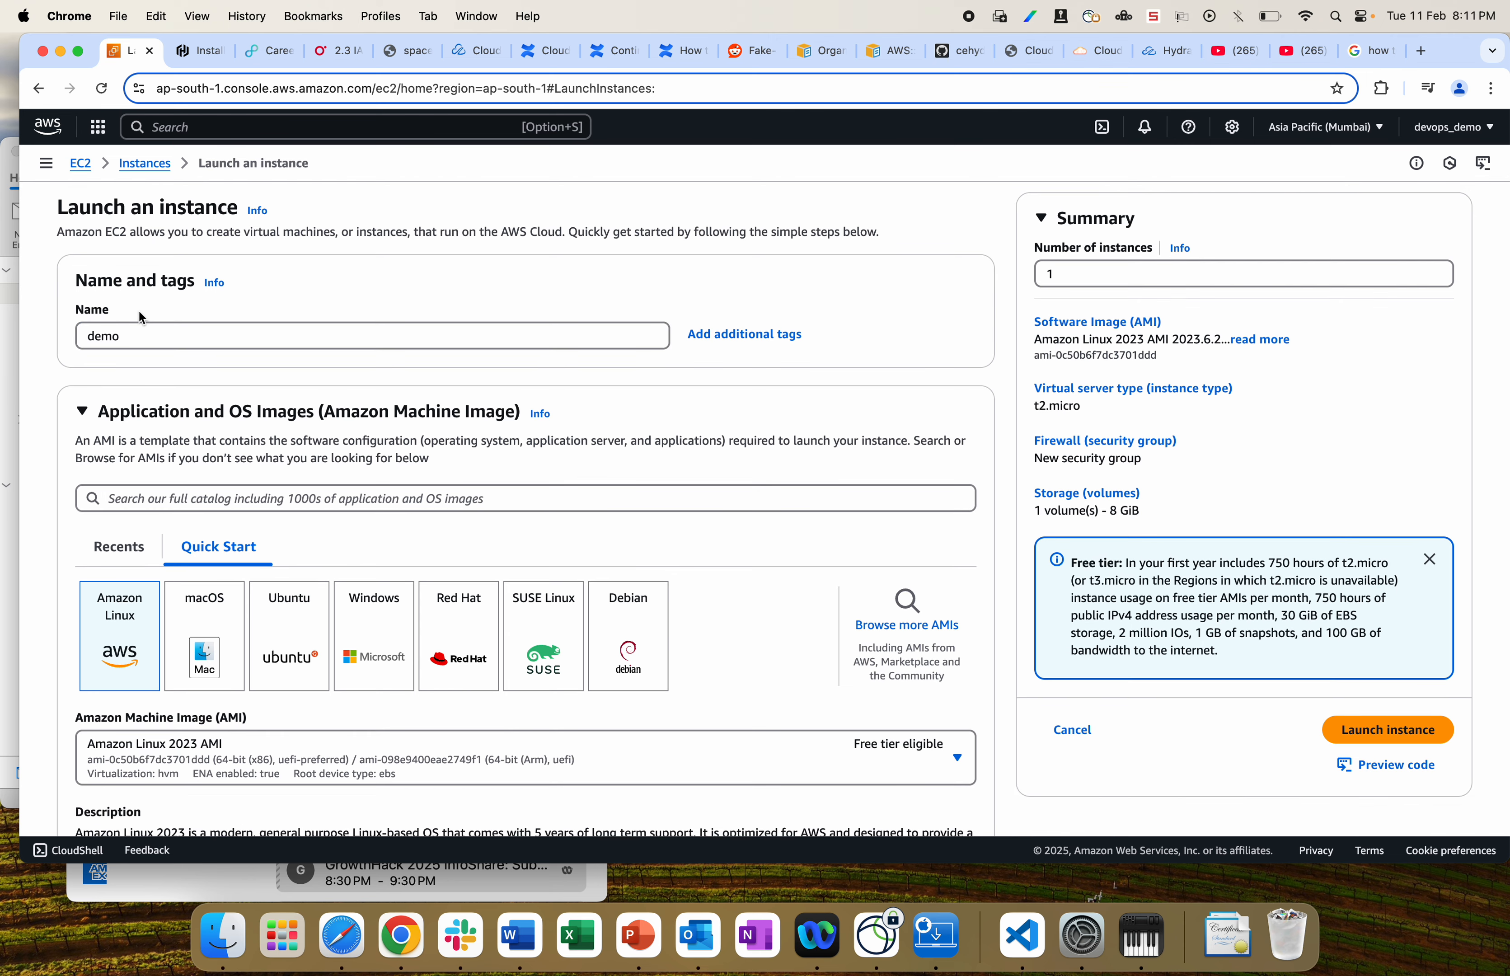
click(179, 130)
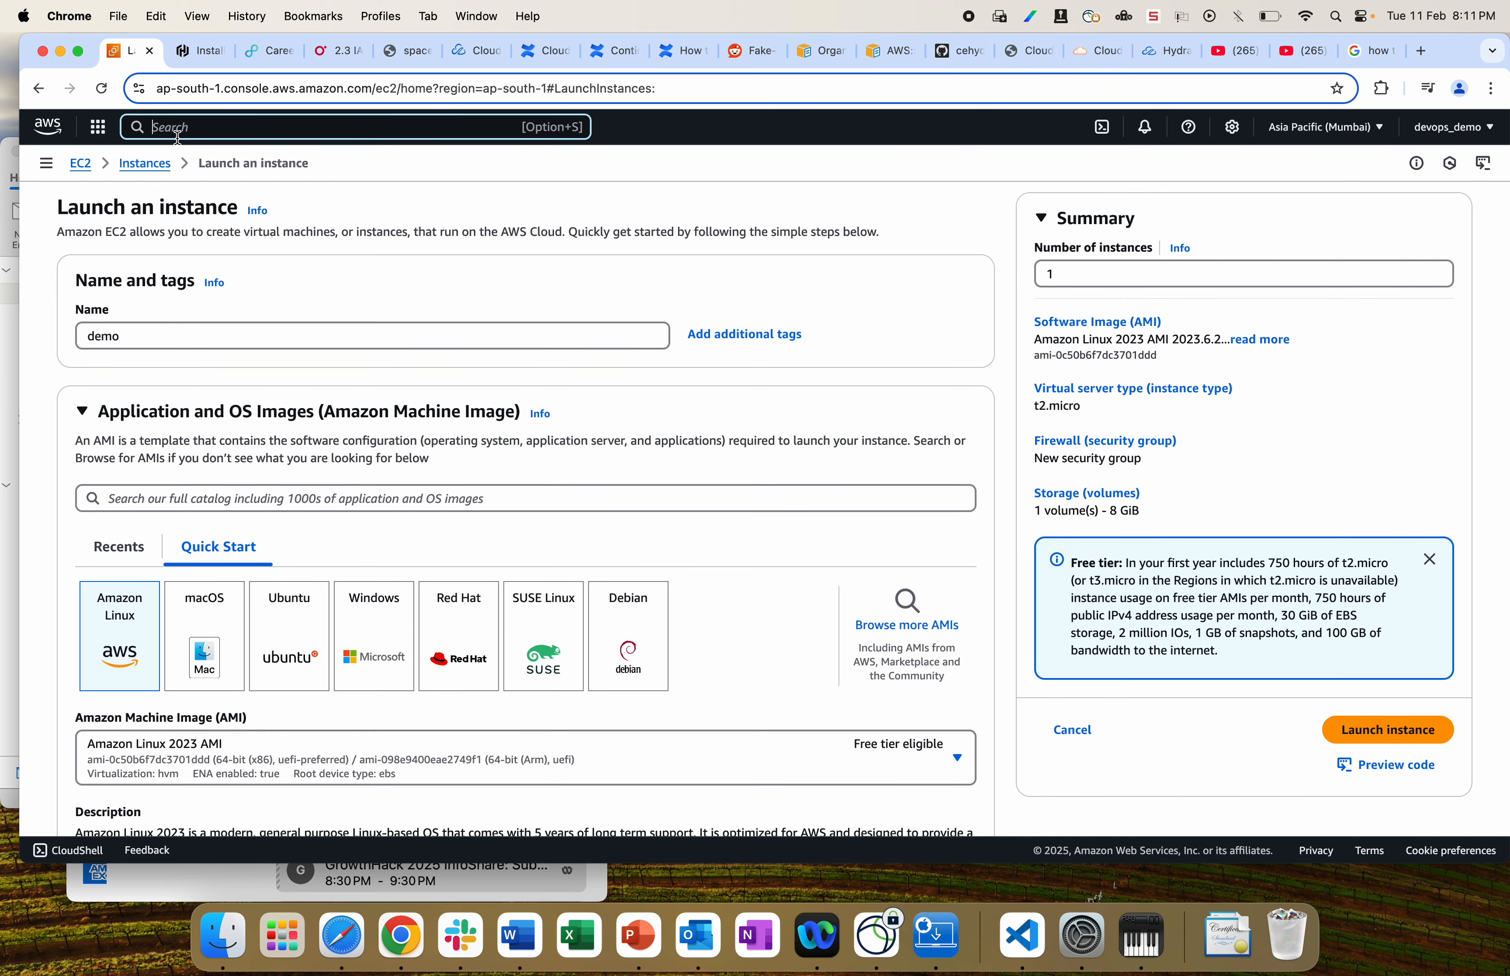
text(ec2)
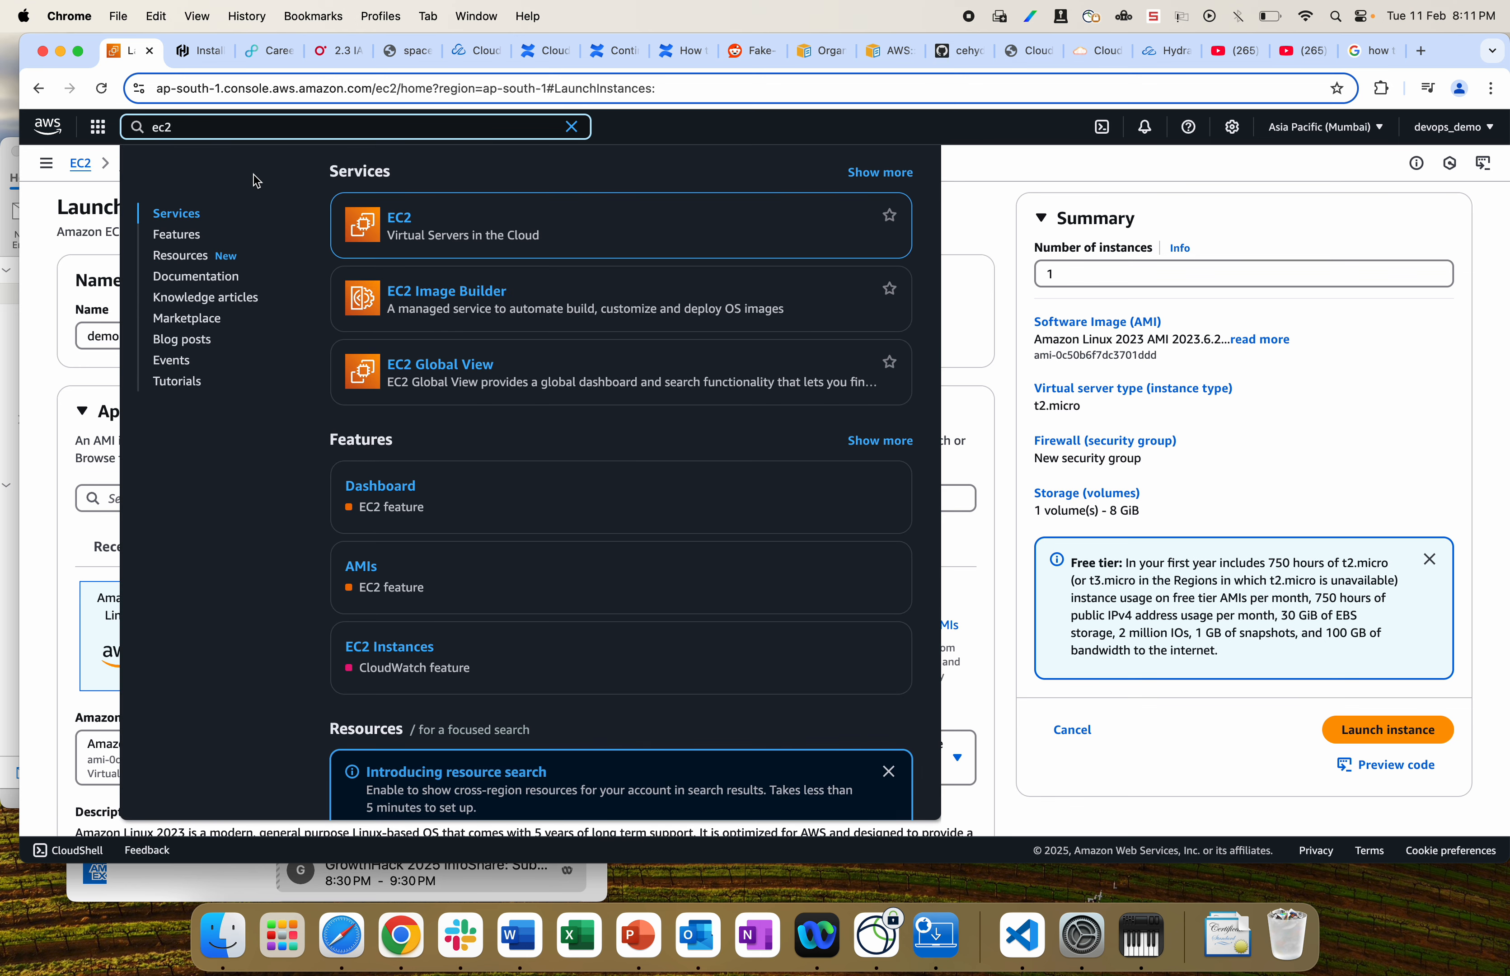
mouse_move(386, 205)
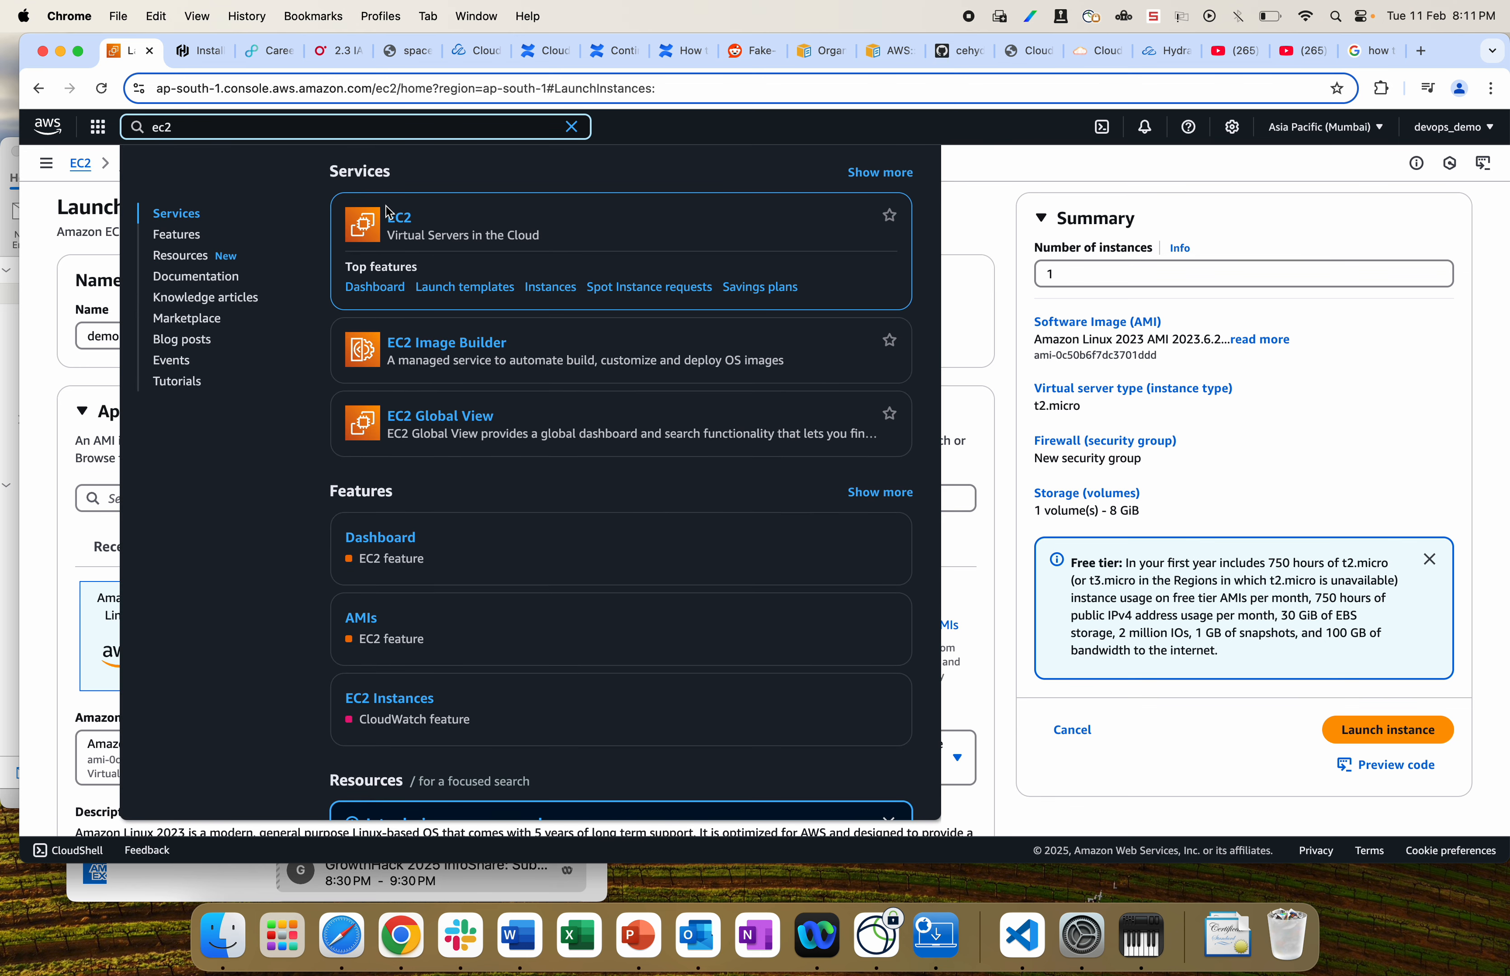
click(398, 223)
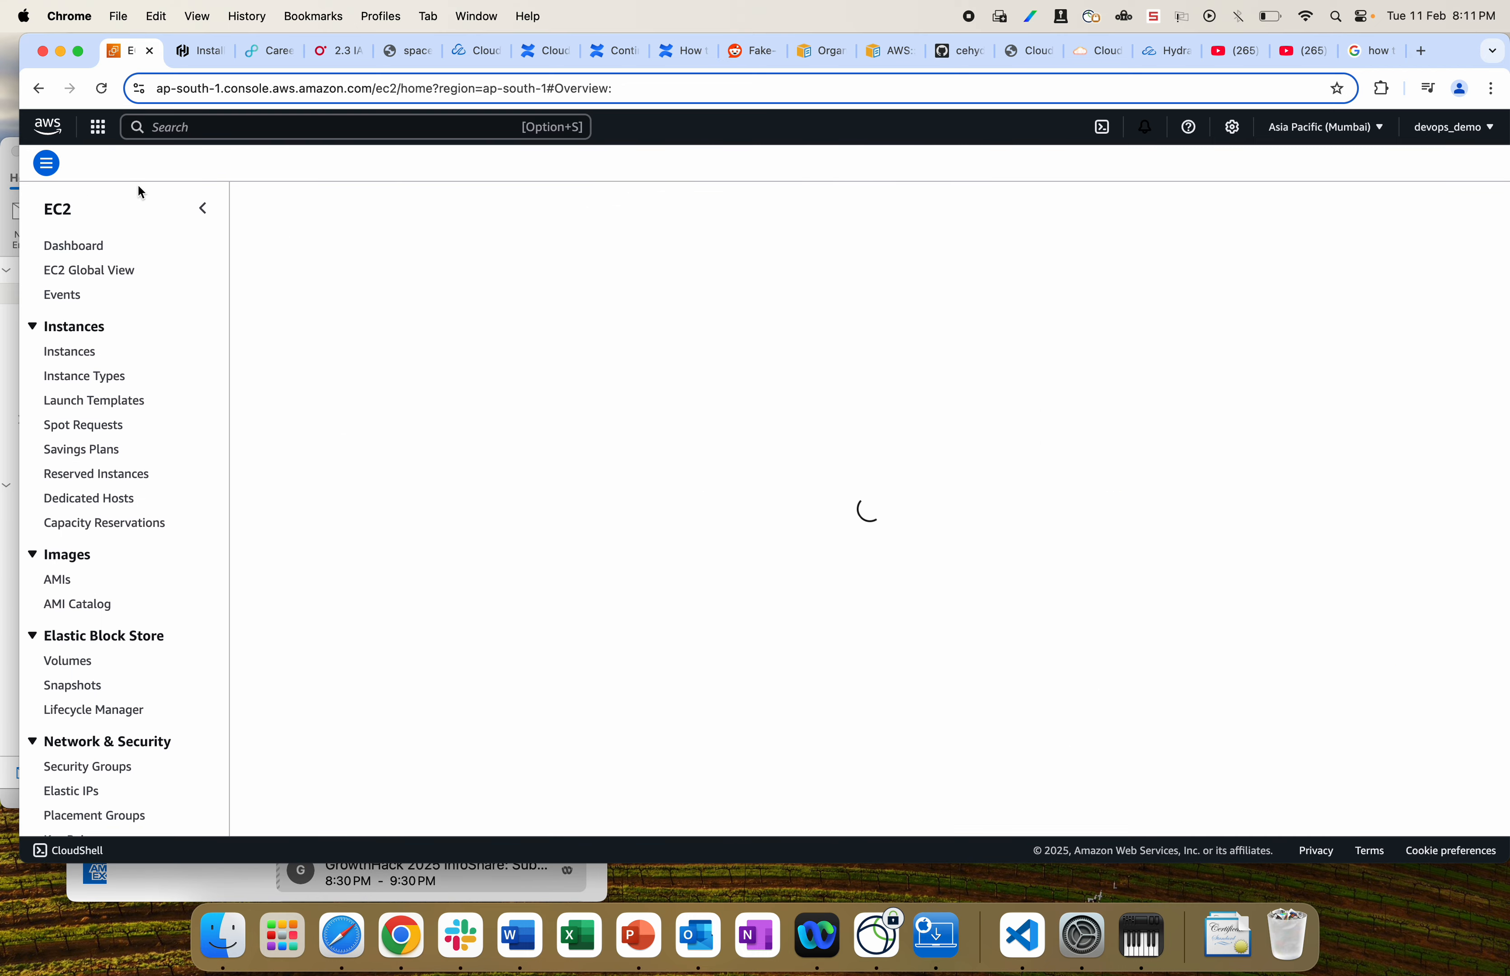
Step: From the EC2 Dashboard, start a fresh Launch an instance form ready for a name
click(91, 244)
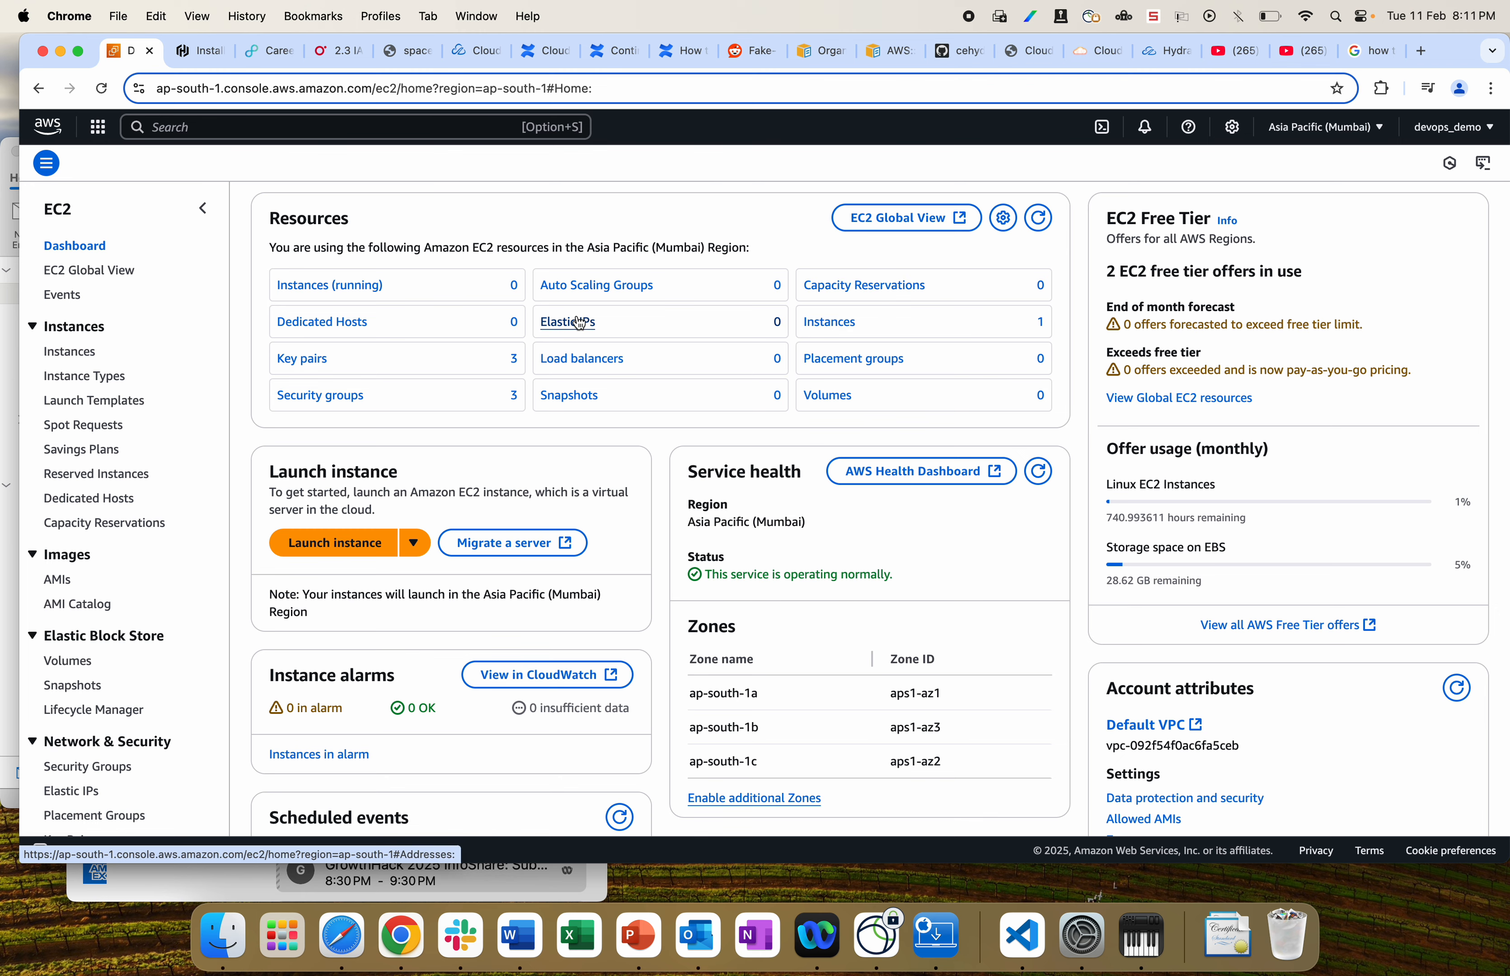
click(331, 538)
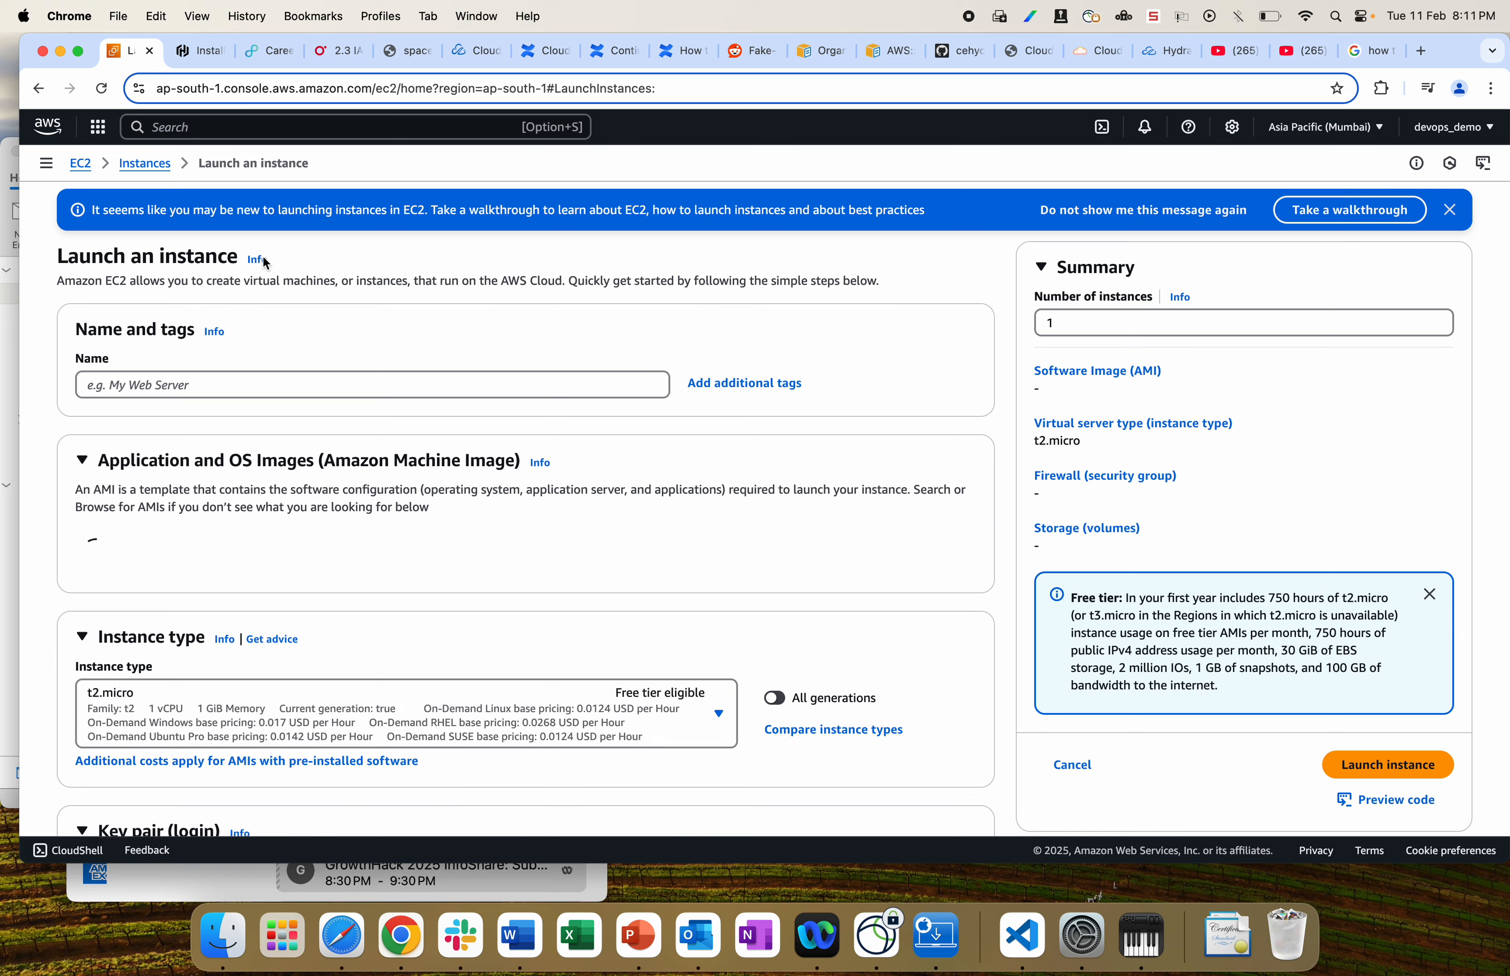
scroll(159, 491, down, 15)
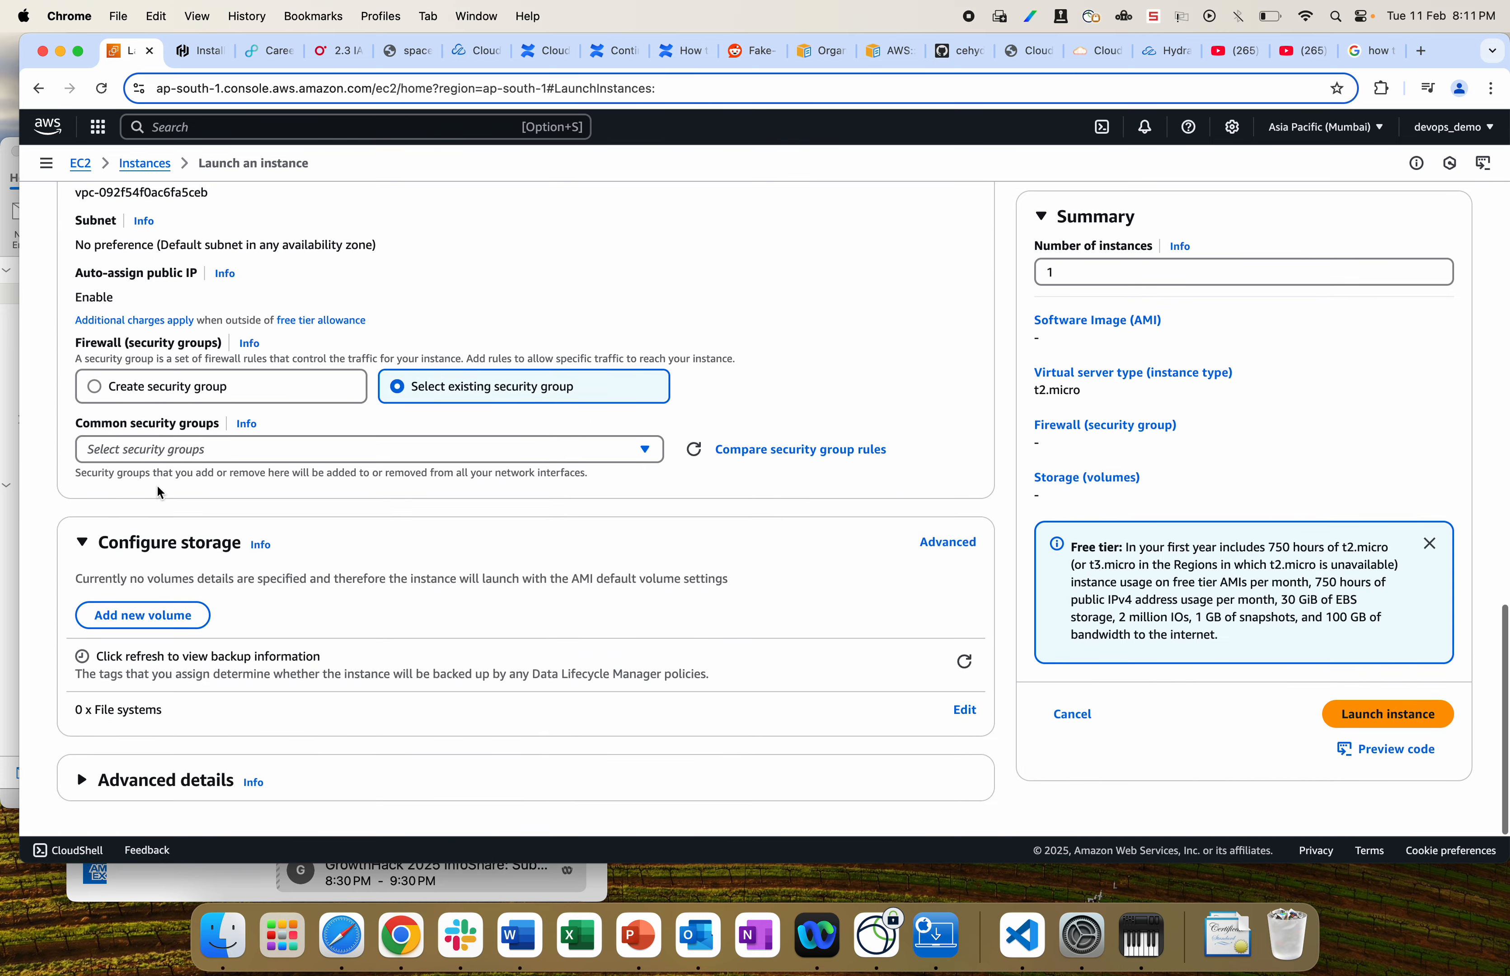
click(152, 381)
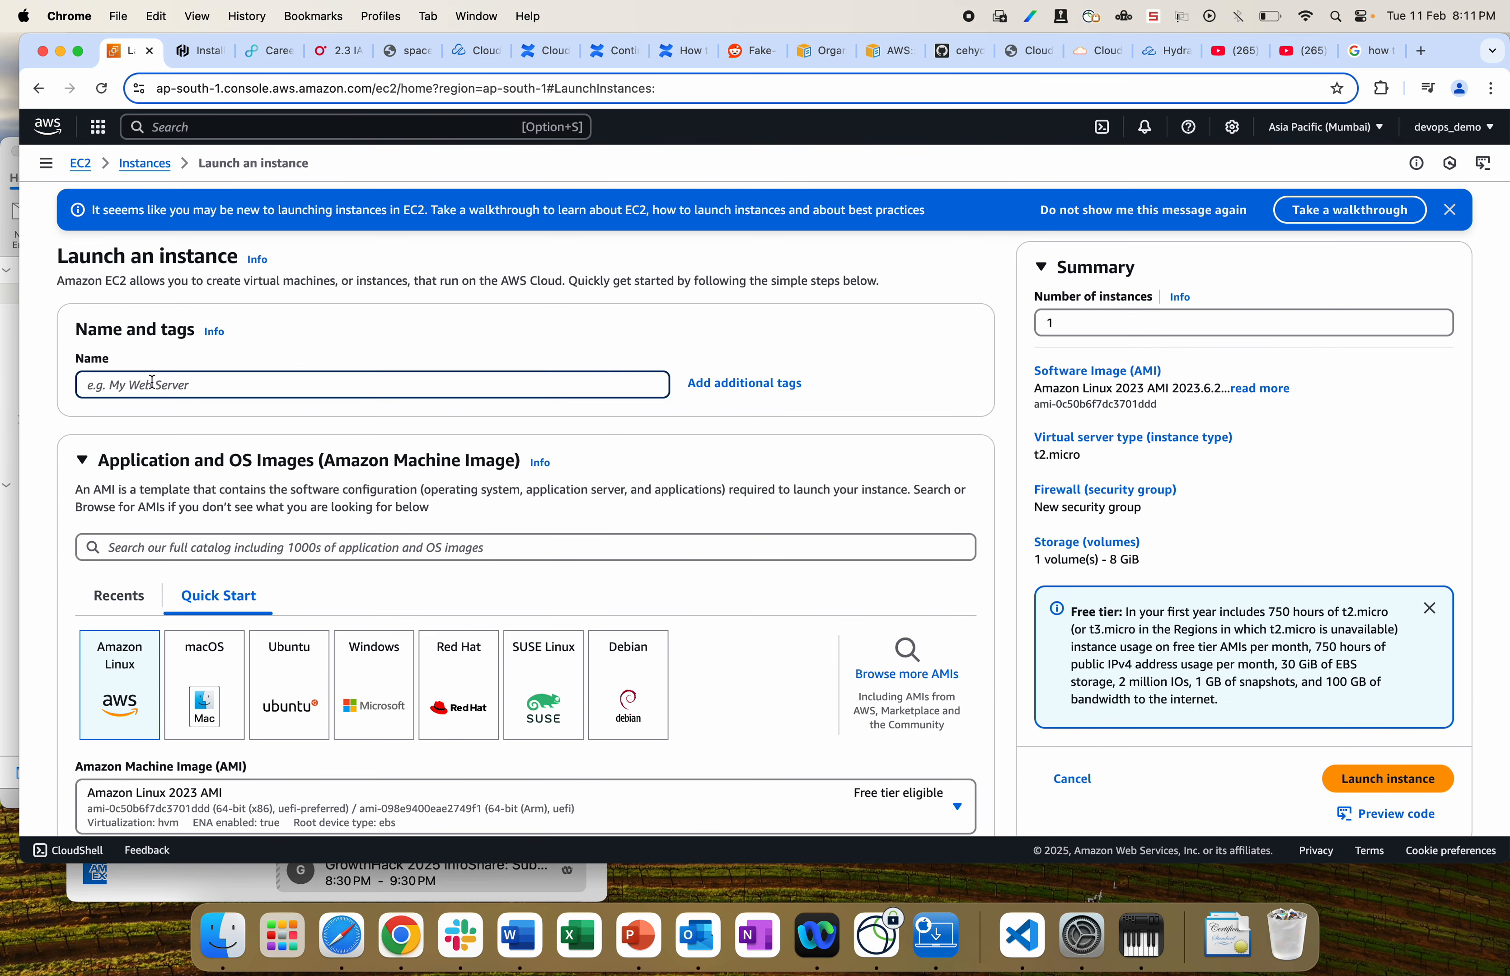
Step: Name the instance demo and keep the Amazon Linux 2023 AMI, reviewing its description
text(demo)
scroll(179, 414, down, 3)
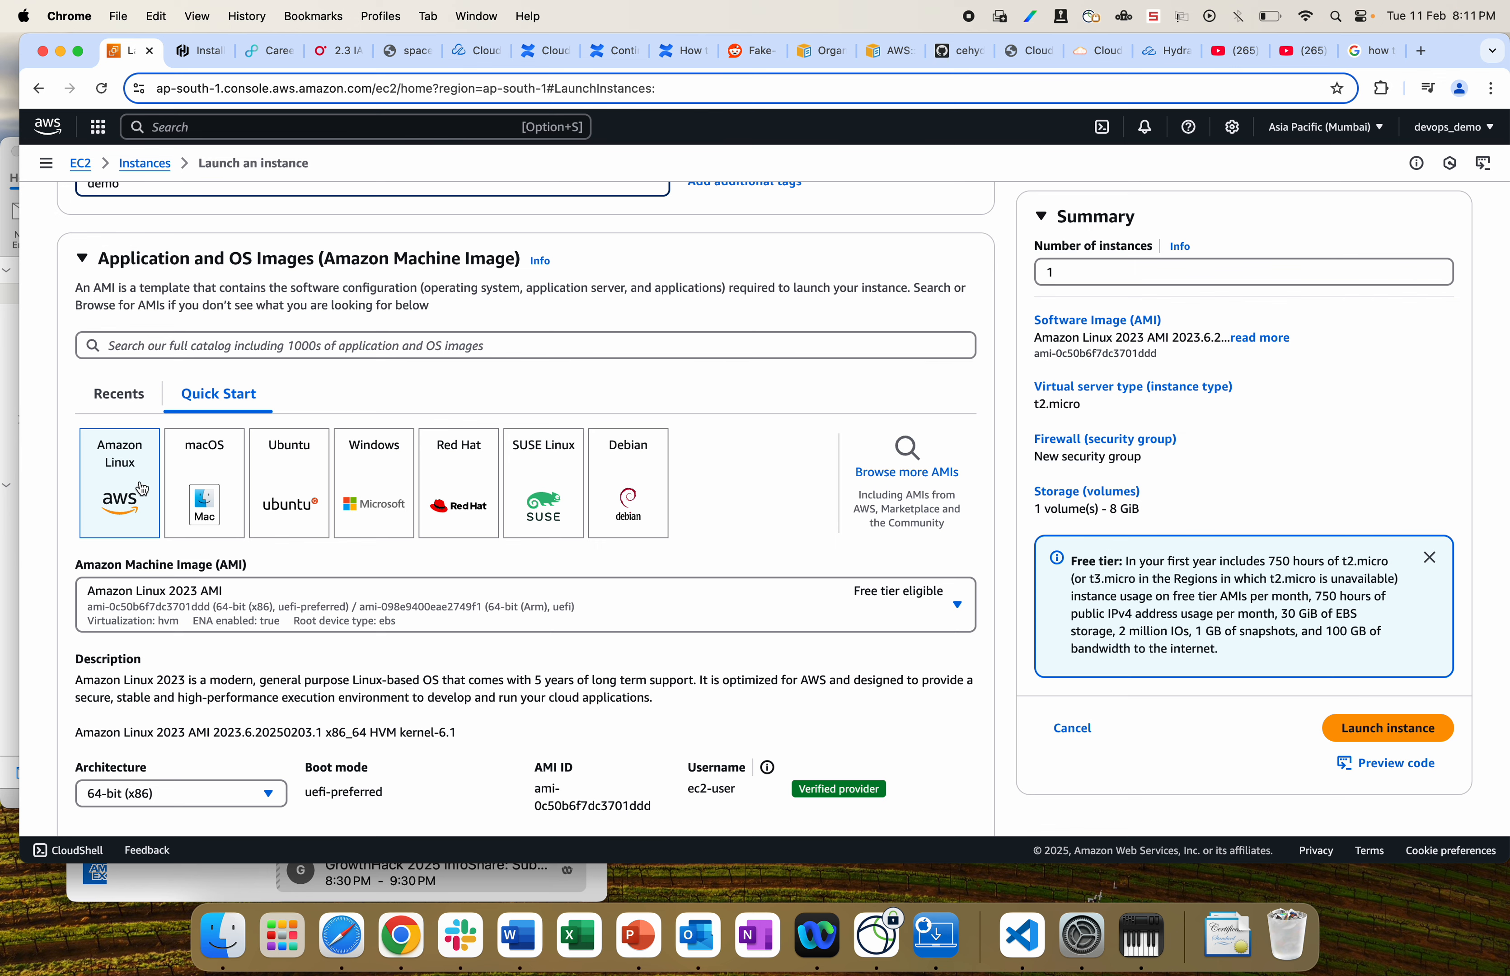
scroll(133, 508, down, 3)
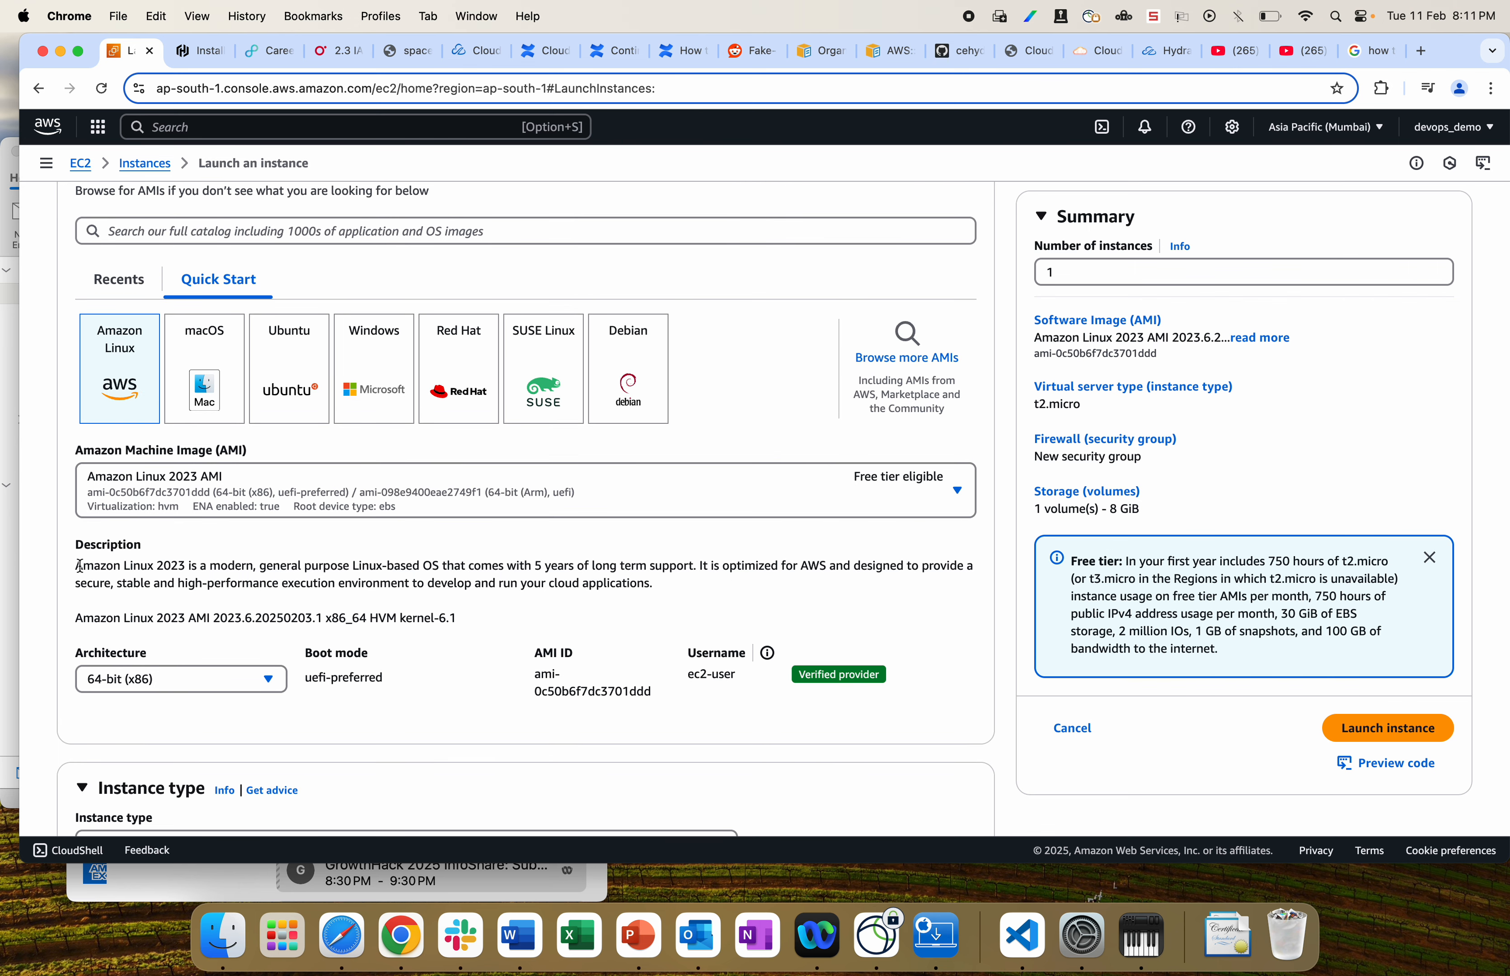
drag(75, 564, 549, 578)
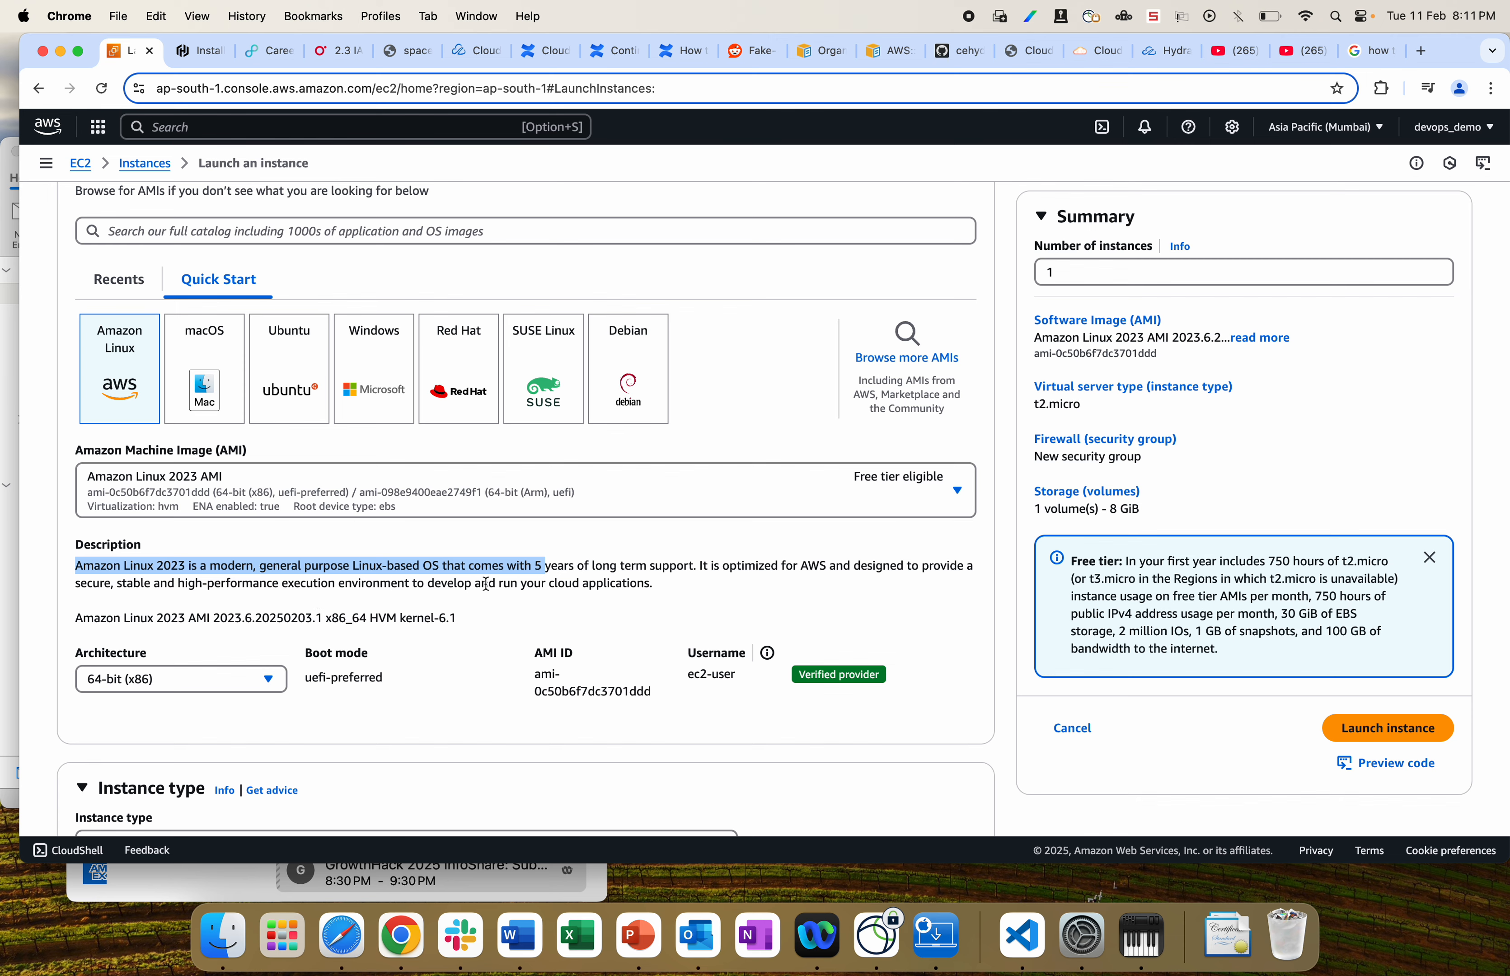
scroll(215, 369, up, 3)
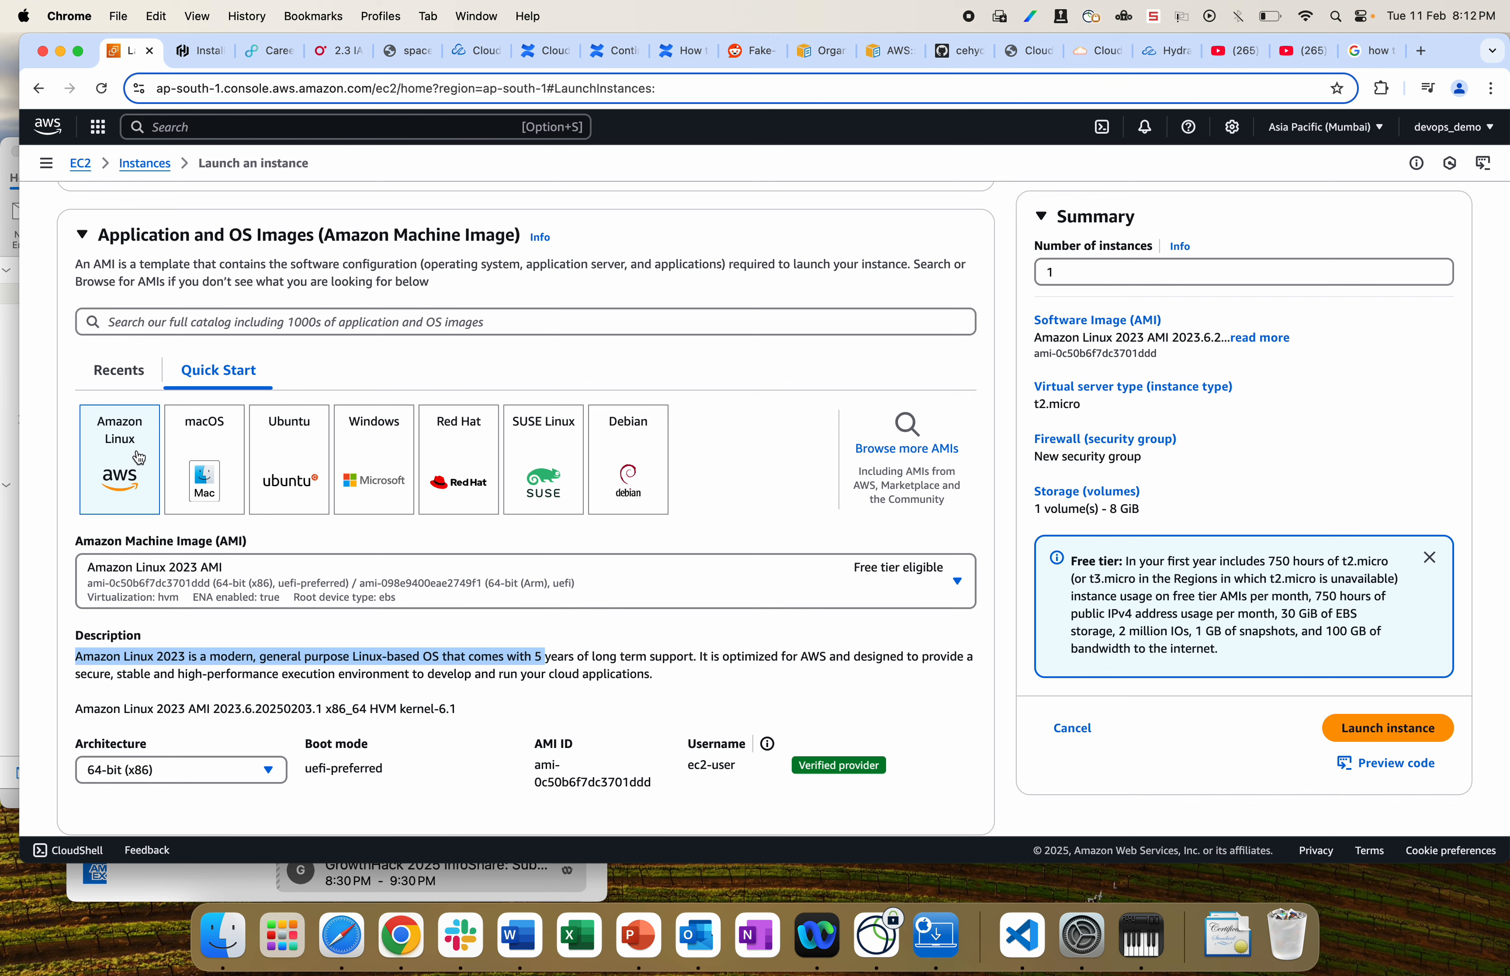
scroll(146, 521, down, 2)
scroll(147, 521, down, 5)
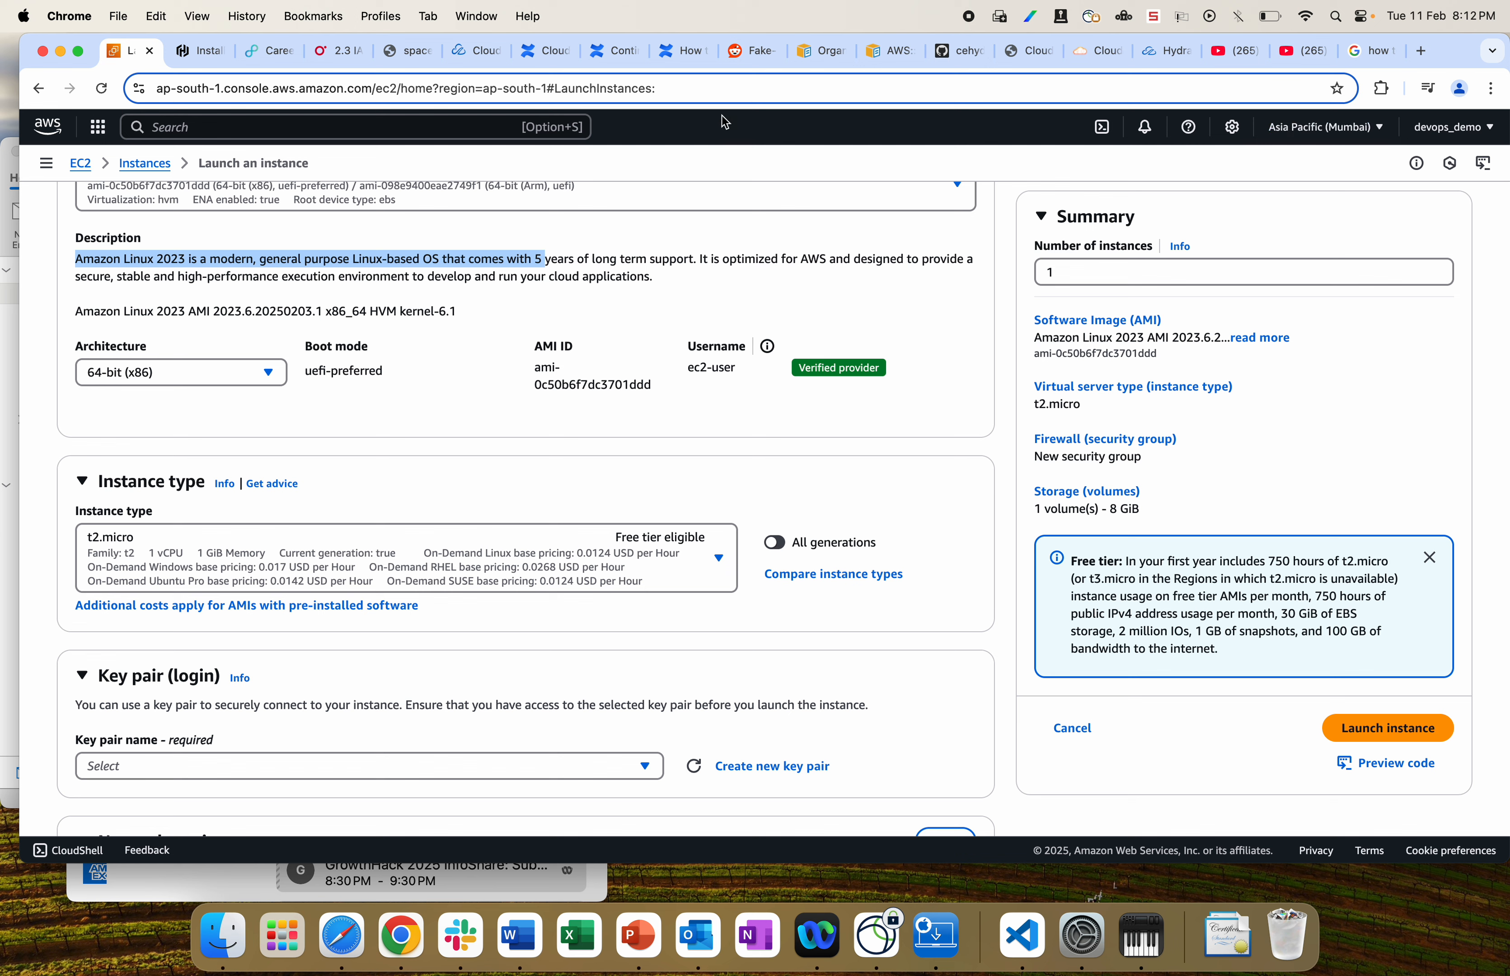
click(485, 89)
Step: Check the region list and keep Asia Pacific (Mumbai) unchanged
drag(501, 90, 456, 89)
click(1326, 127)
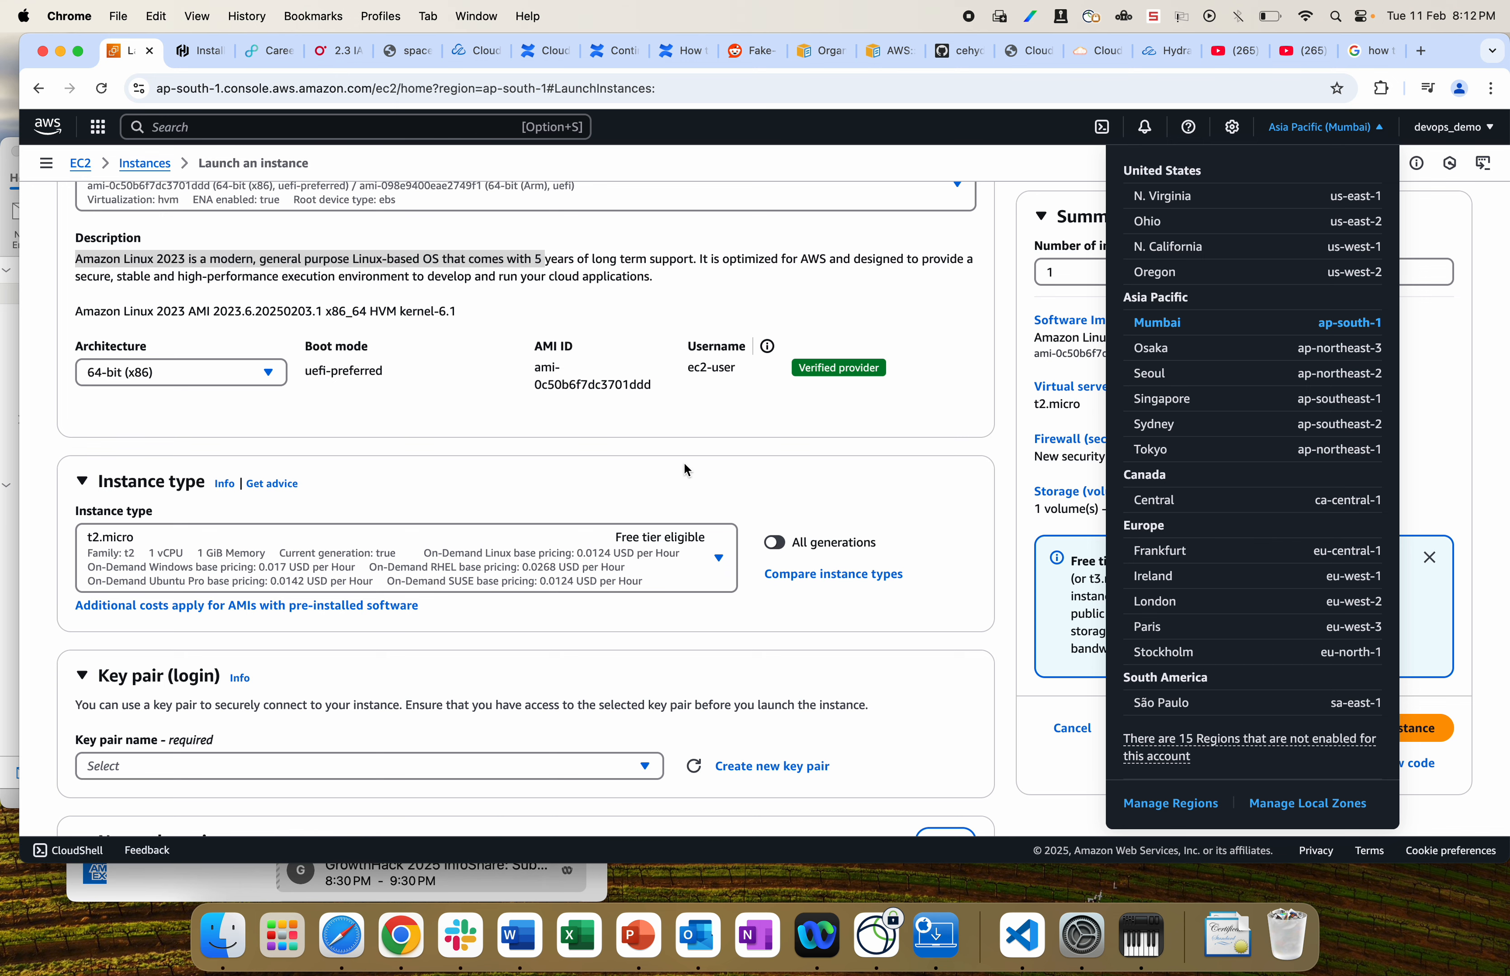
click(990, 455)
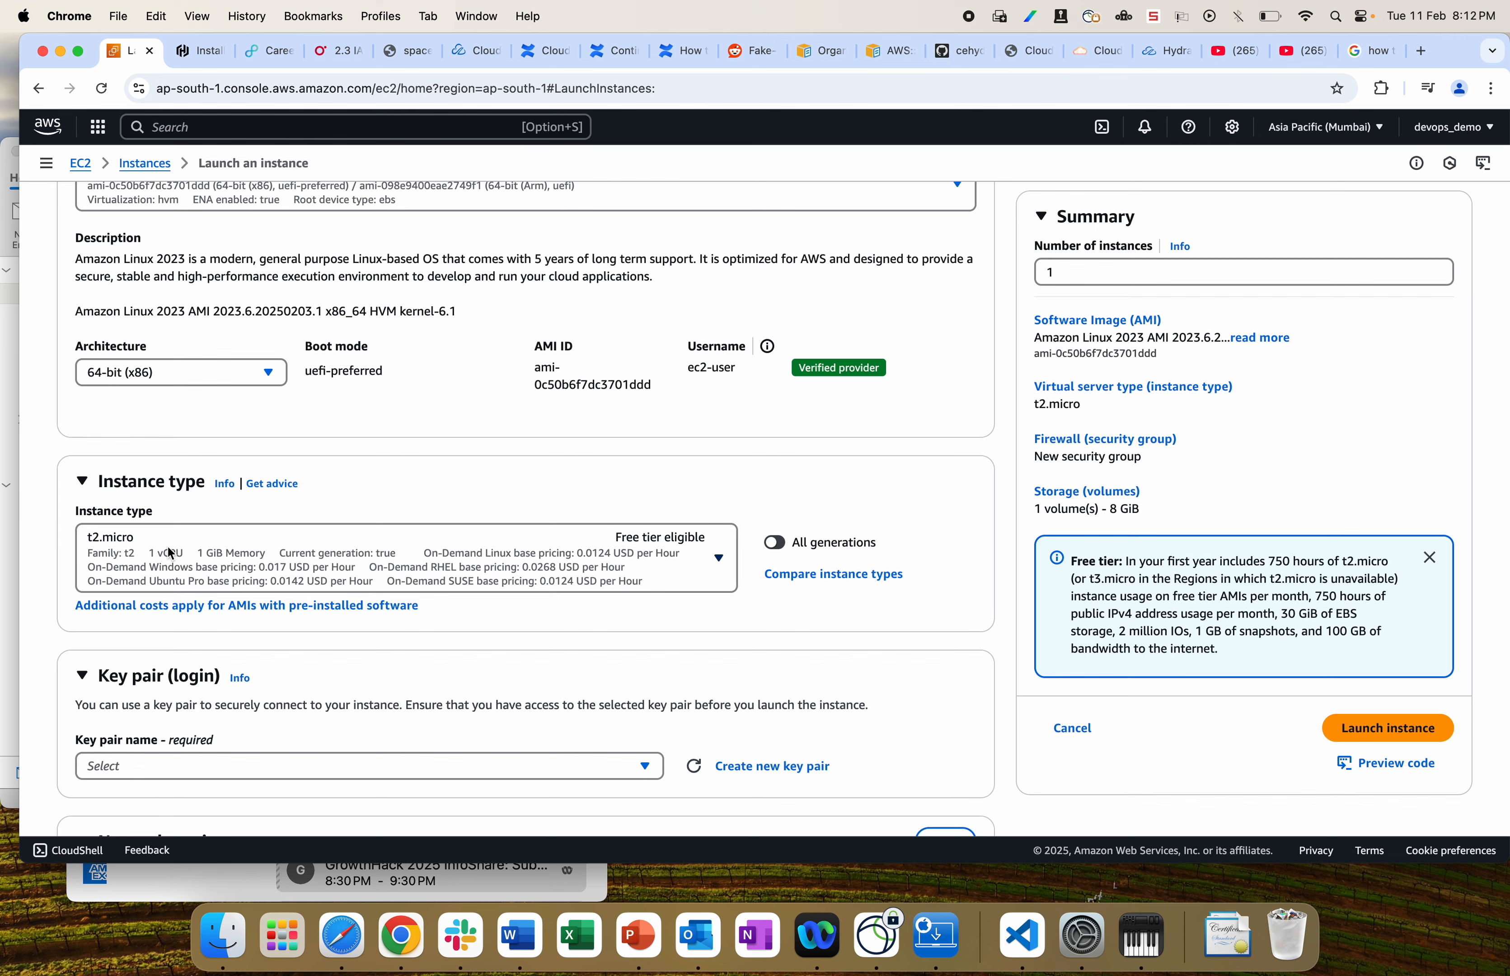
Step: Keep the t2.micro instance type and begin creating a new key pair
scroll(464, 597, down, 3)
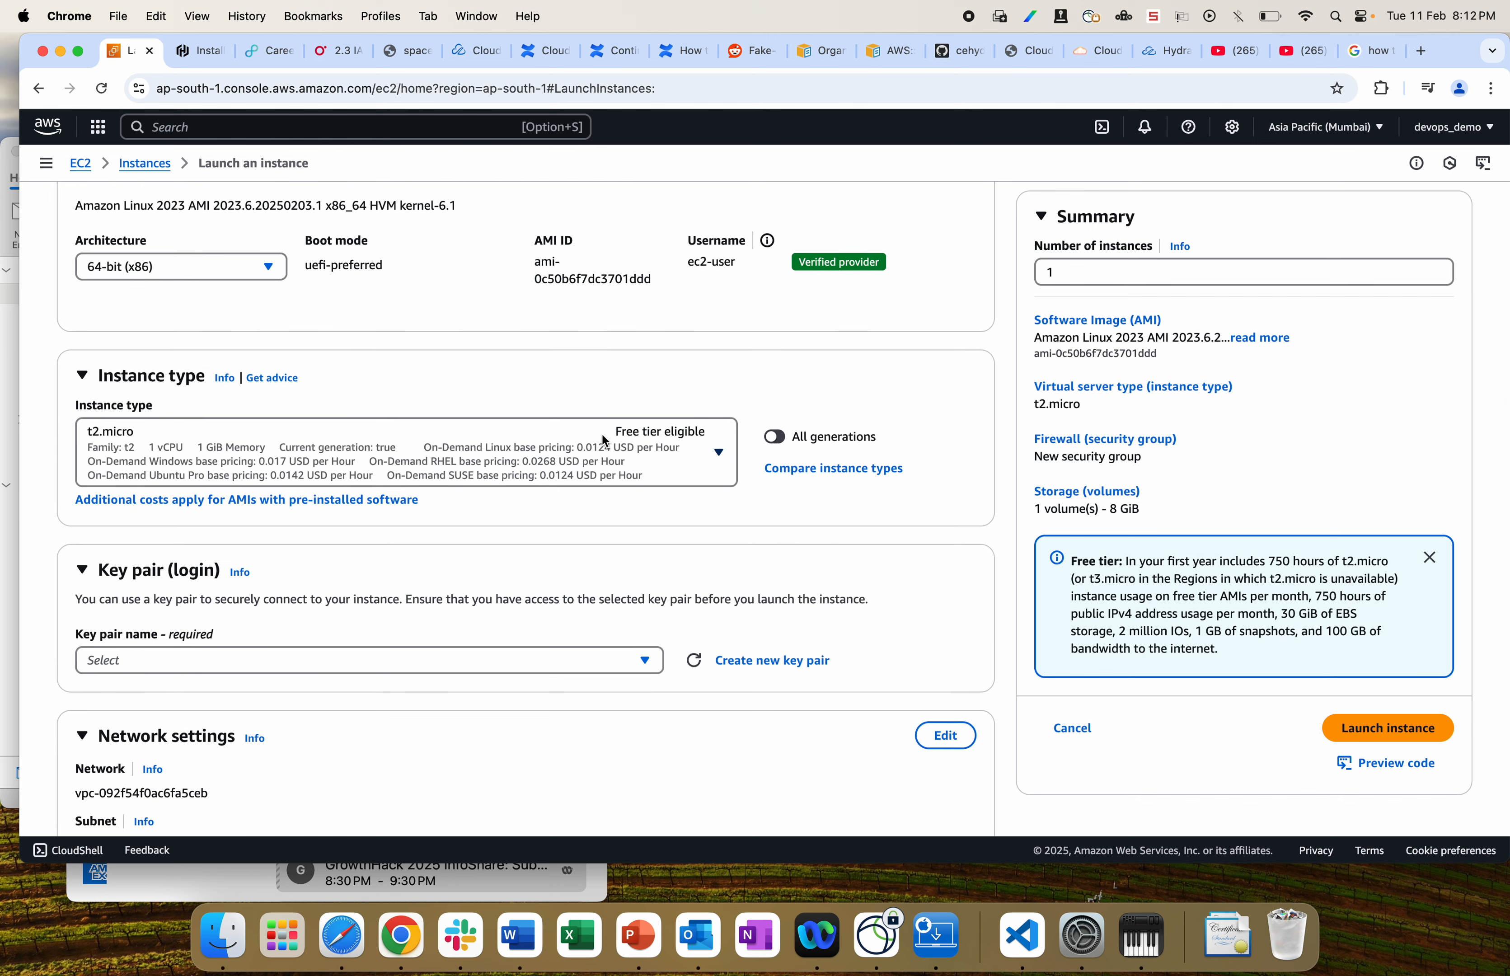
scroll(535, 452, down, 5)
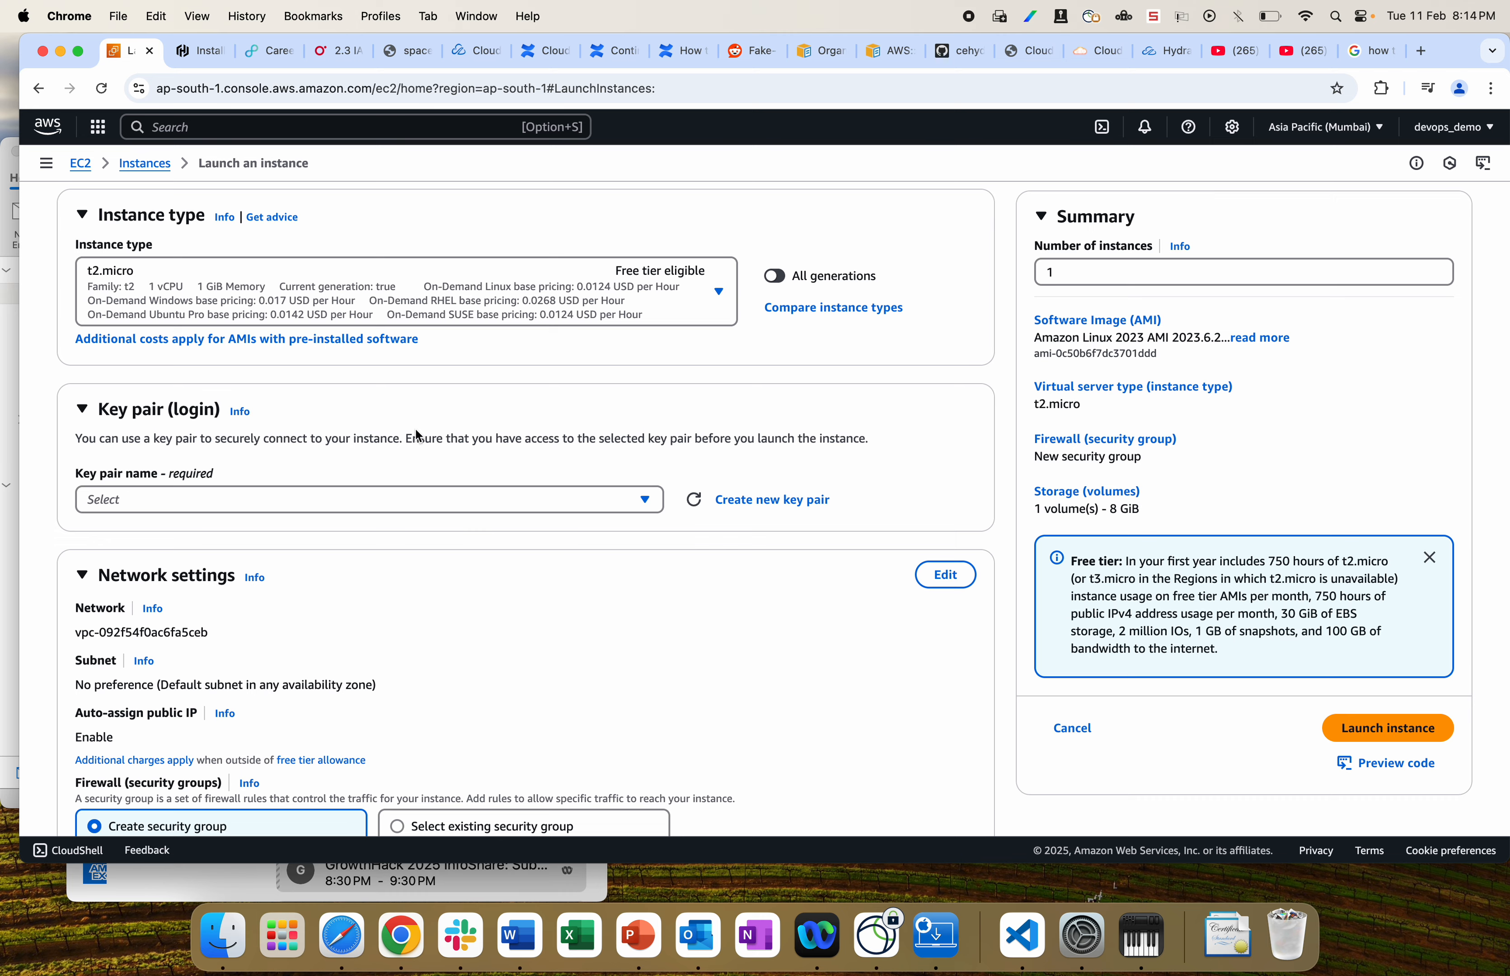
scroll(419, 437, up, 10)
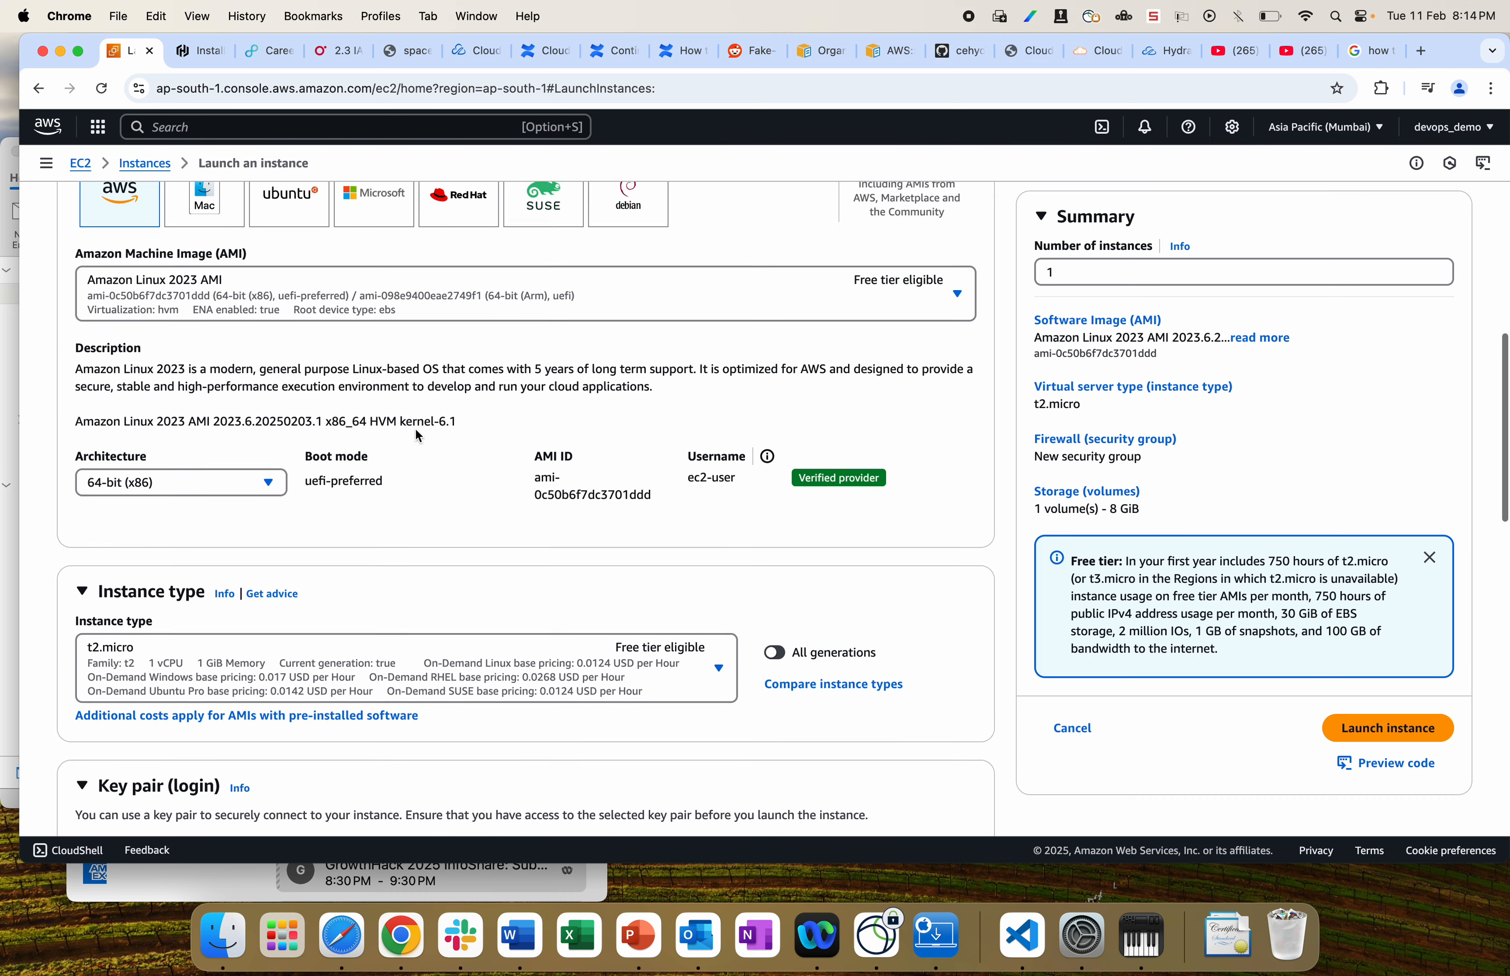
scroll(419, 437, up, 5)
scroll(418, 436, down, 10)
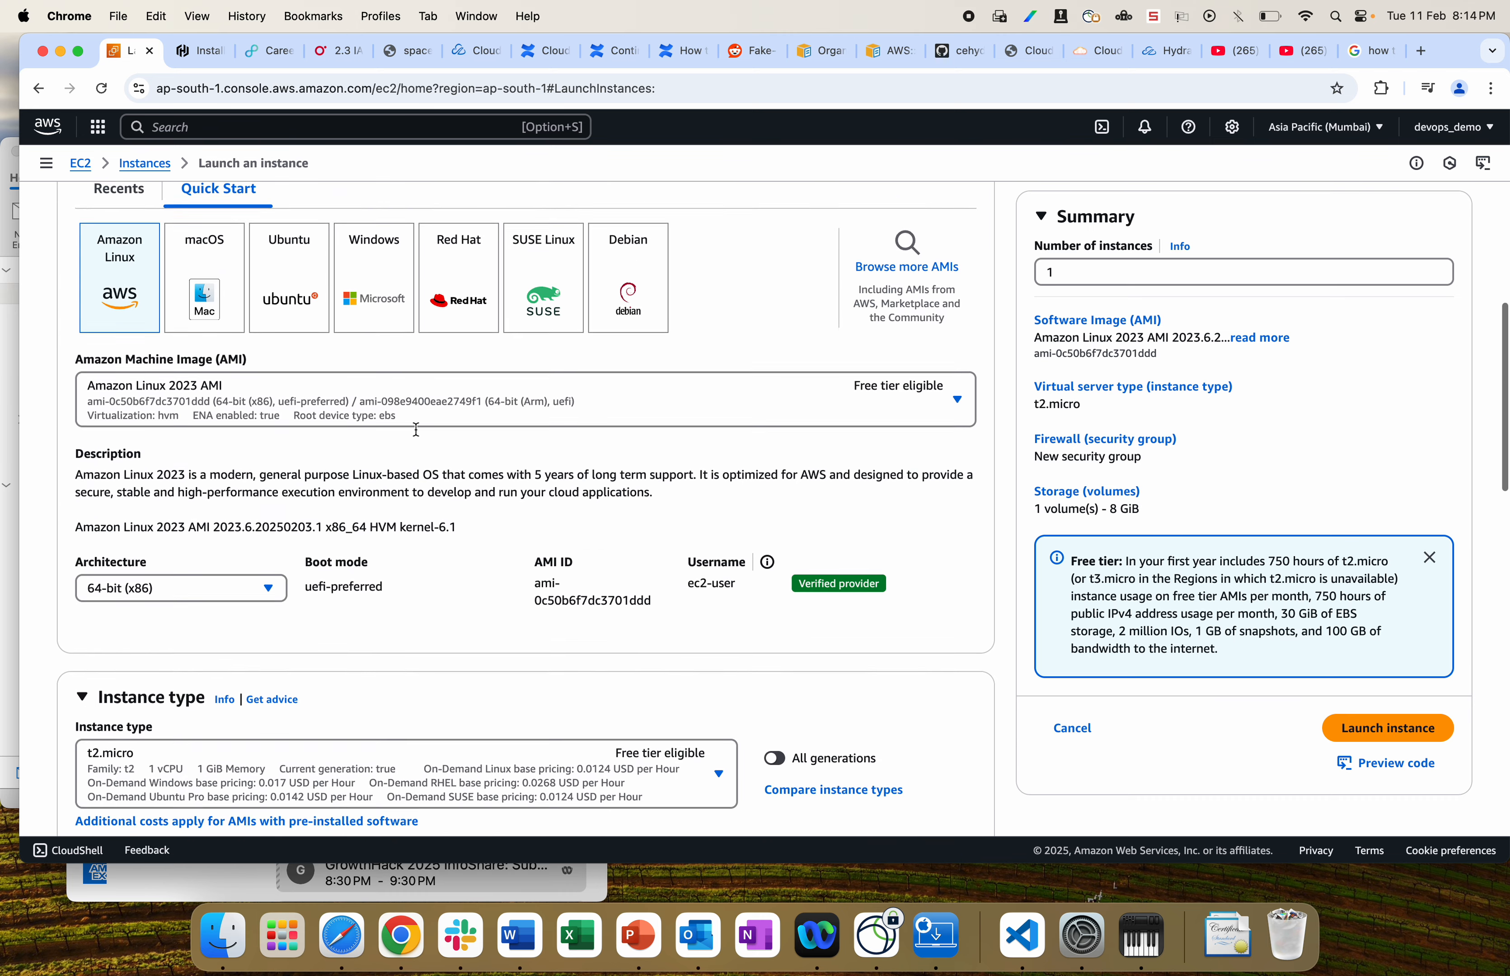
scroll(419, 436, down, 2)
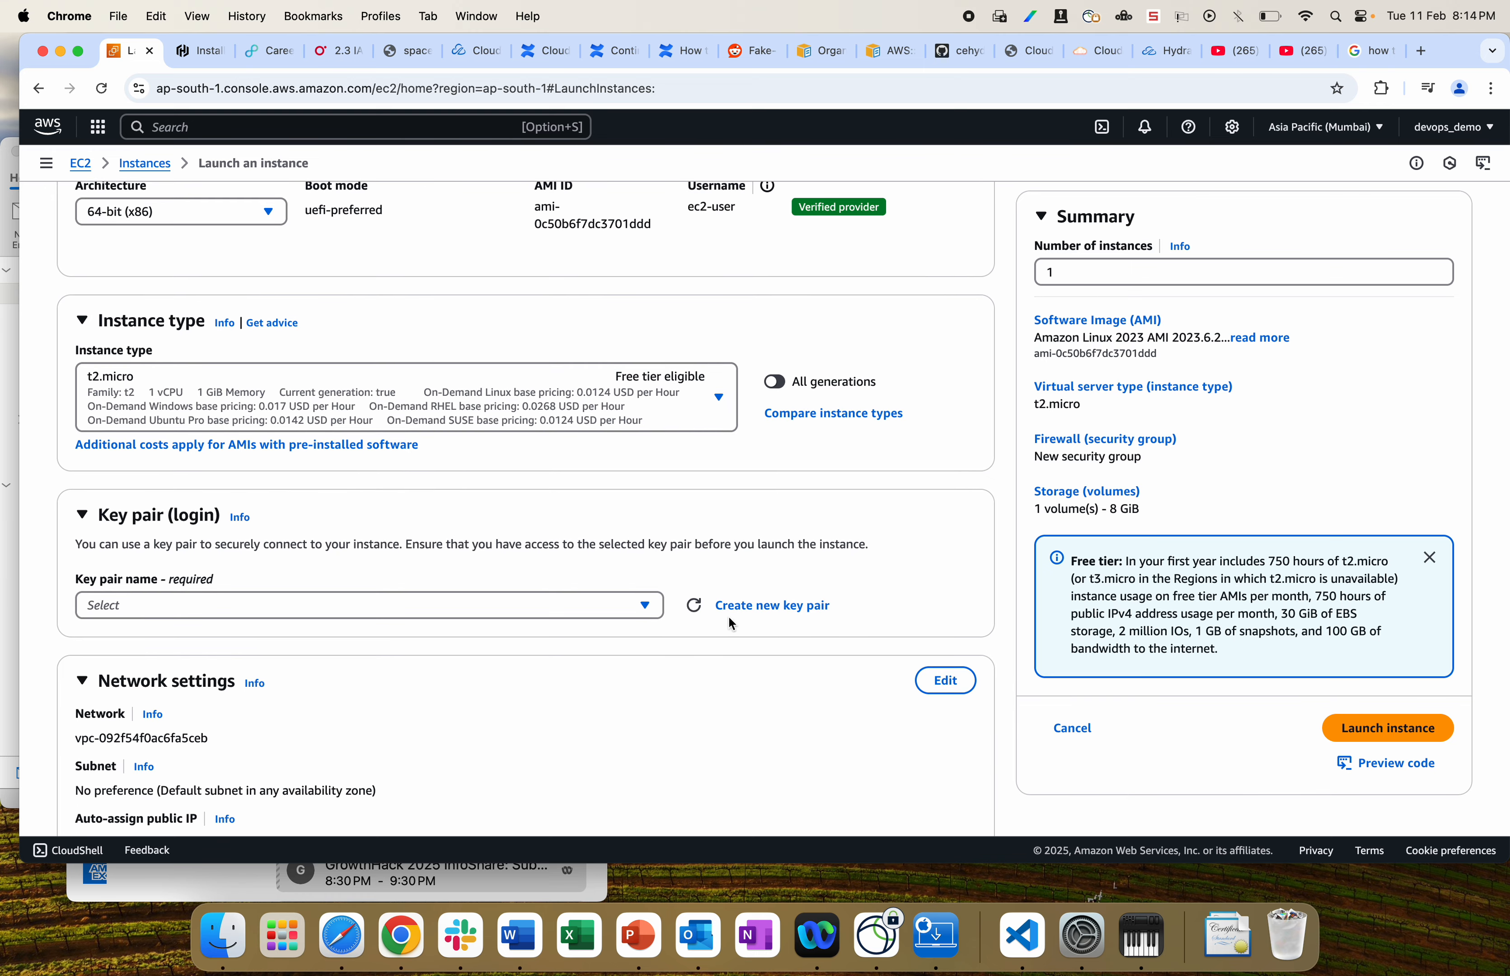
click(761, 608)
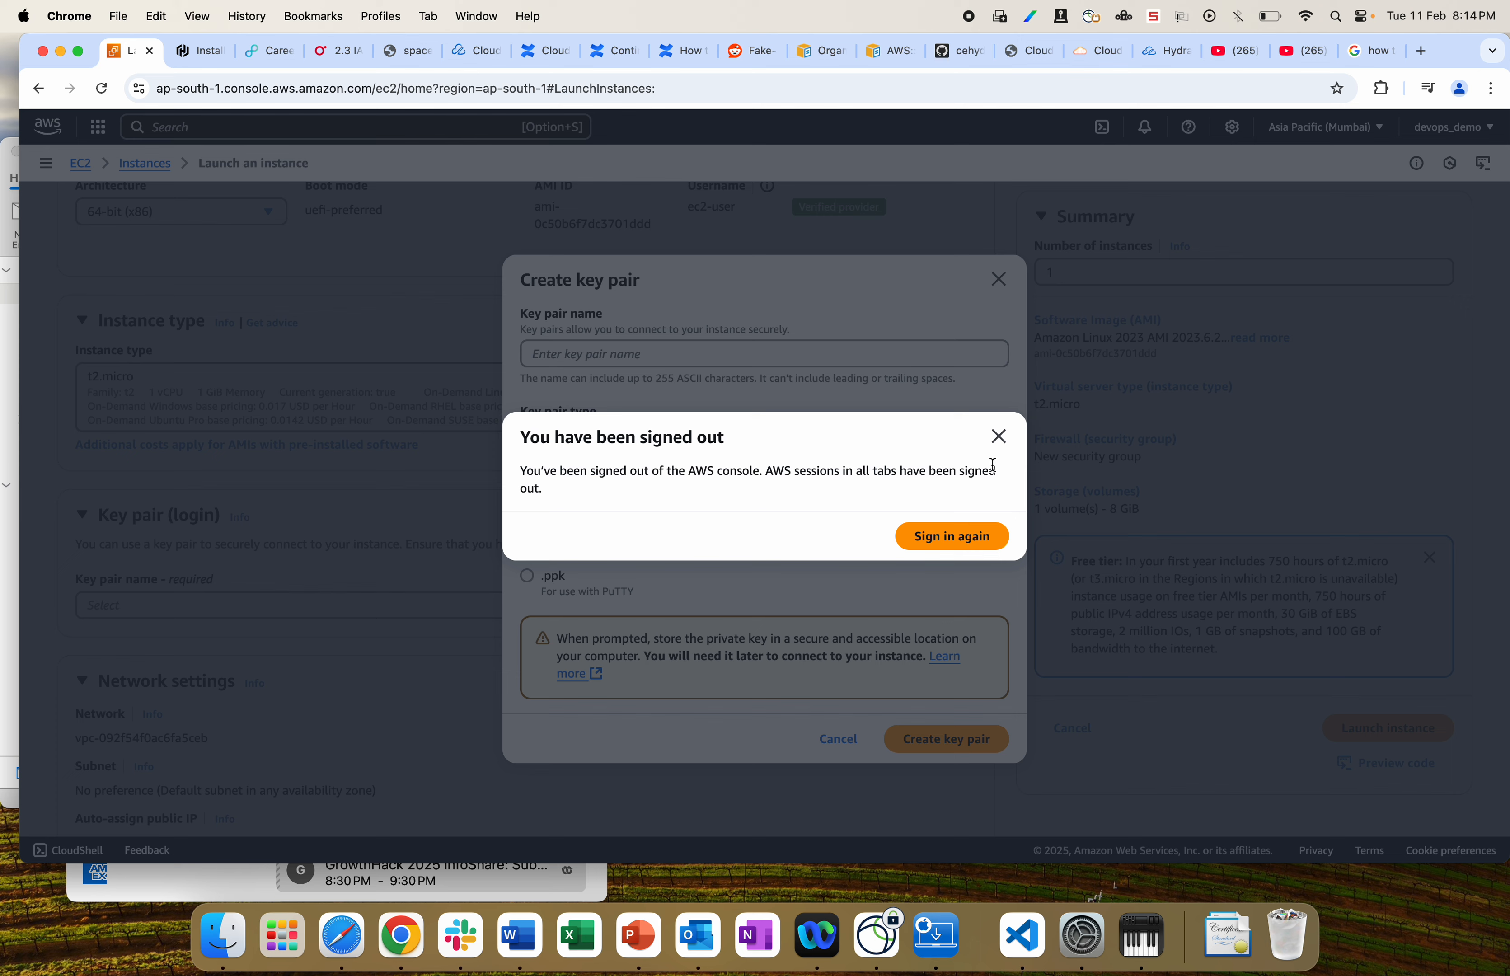
Step: Sign back in as the root user with the account email, password and MFA code
click(943, 541)
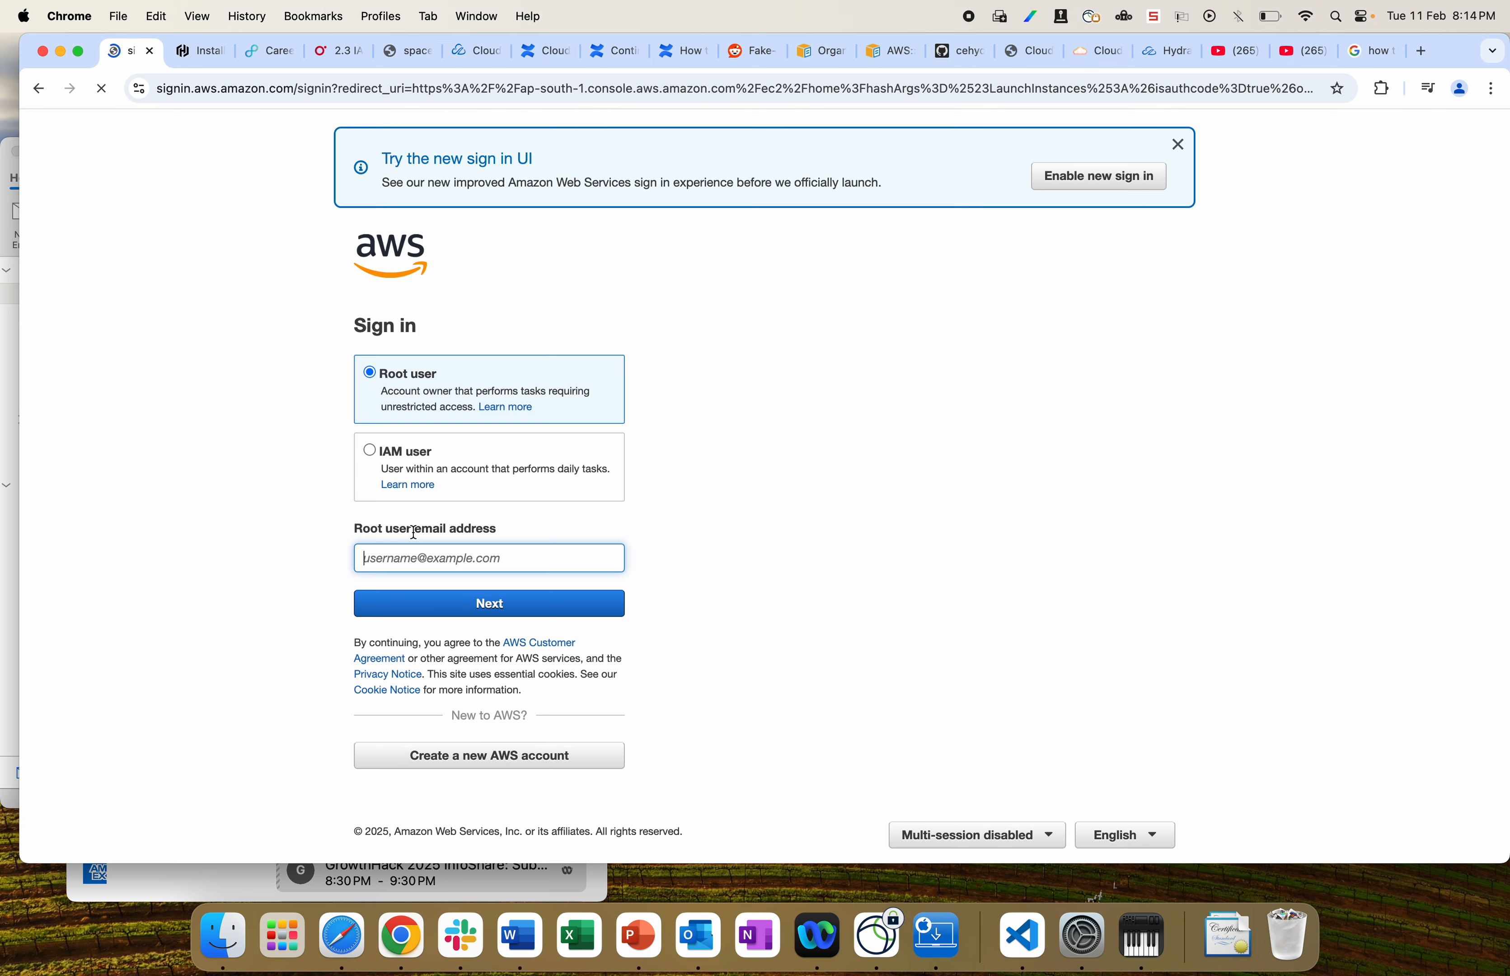
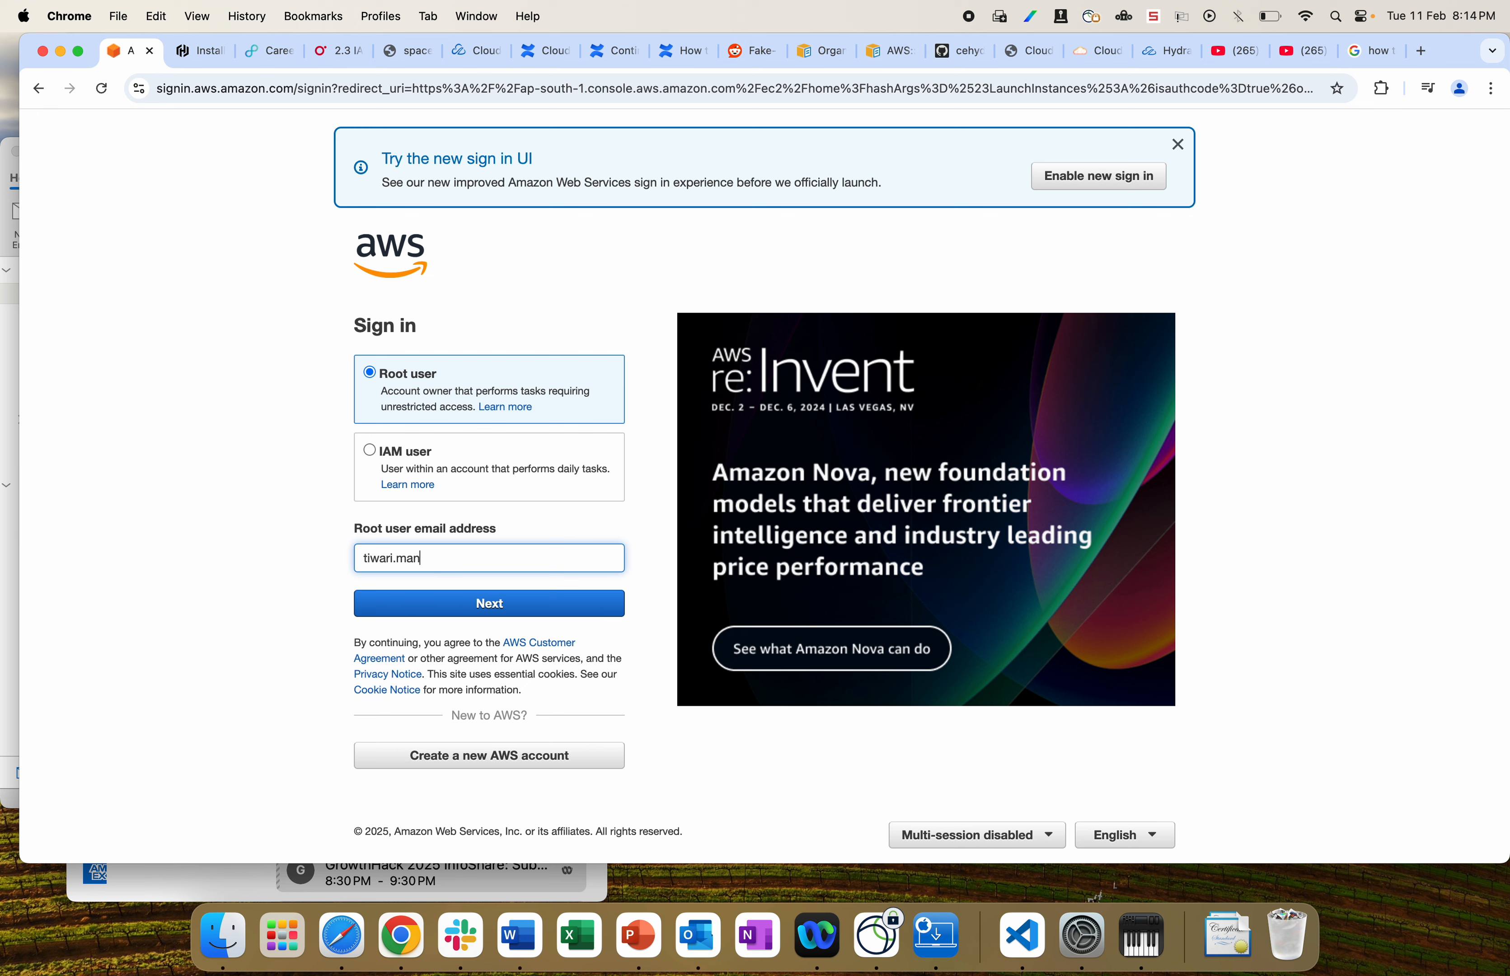
key(Return)
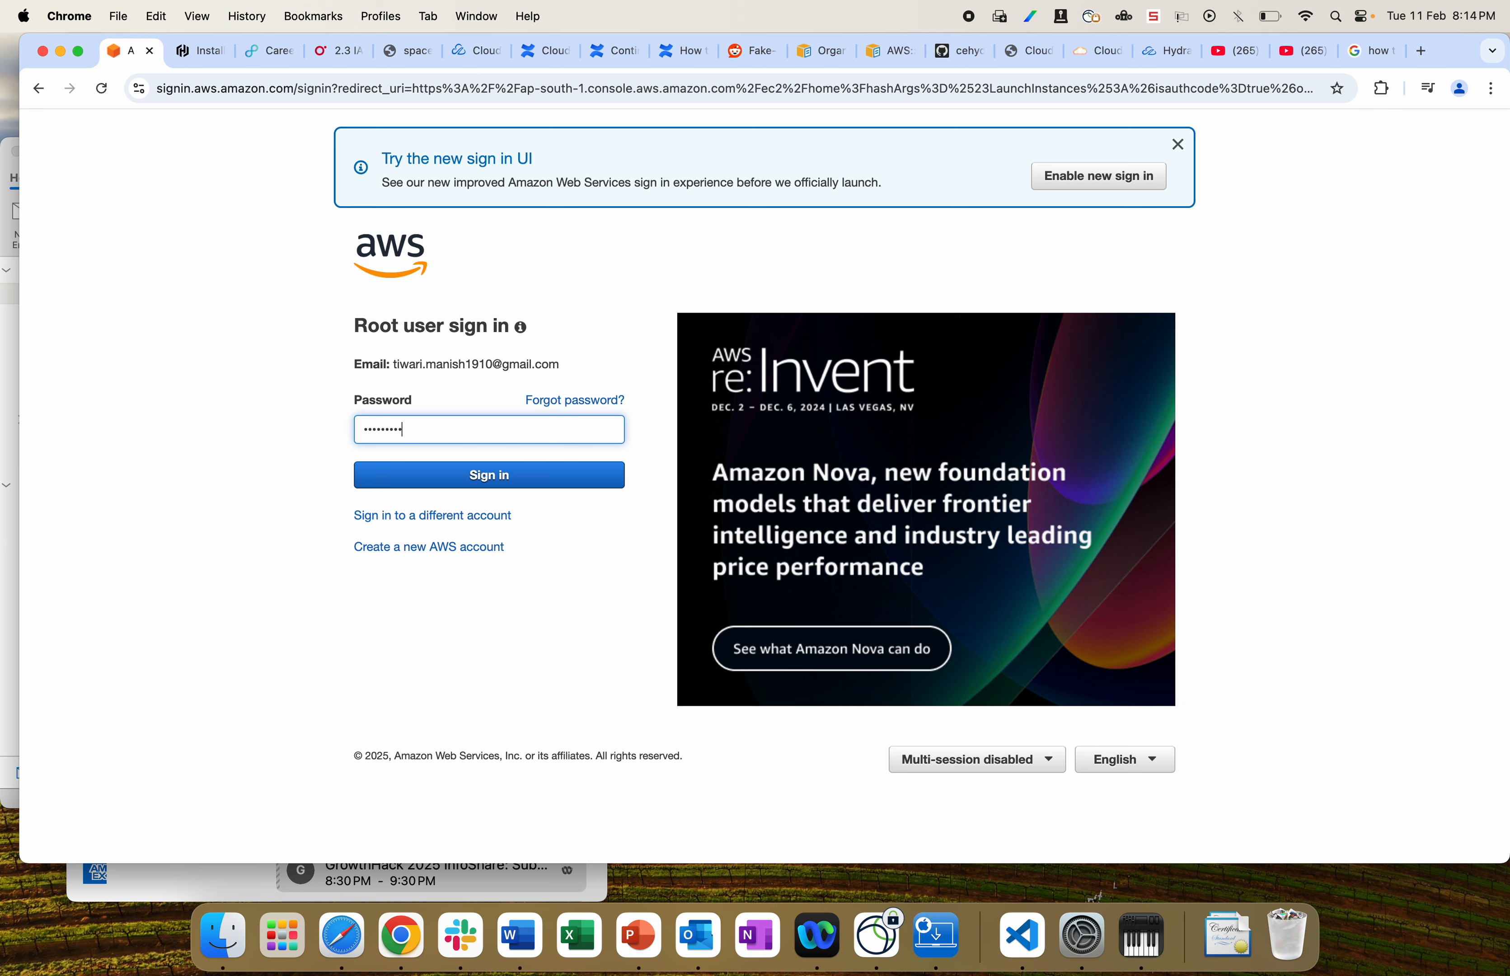
key(Return)
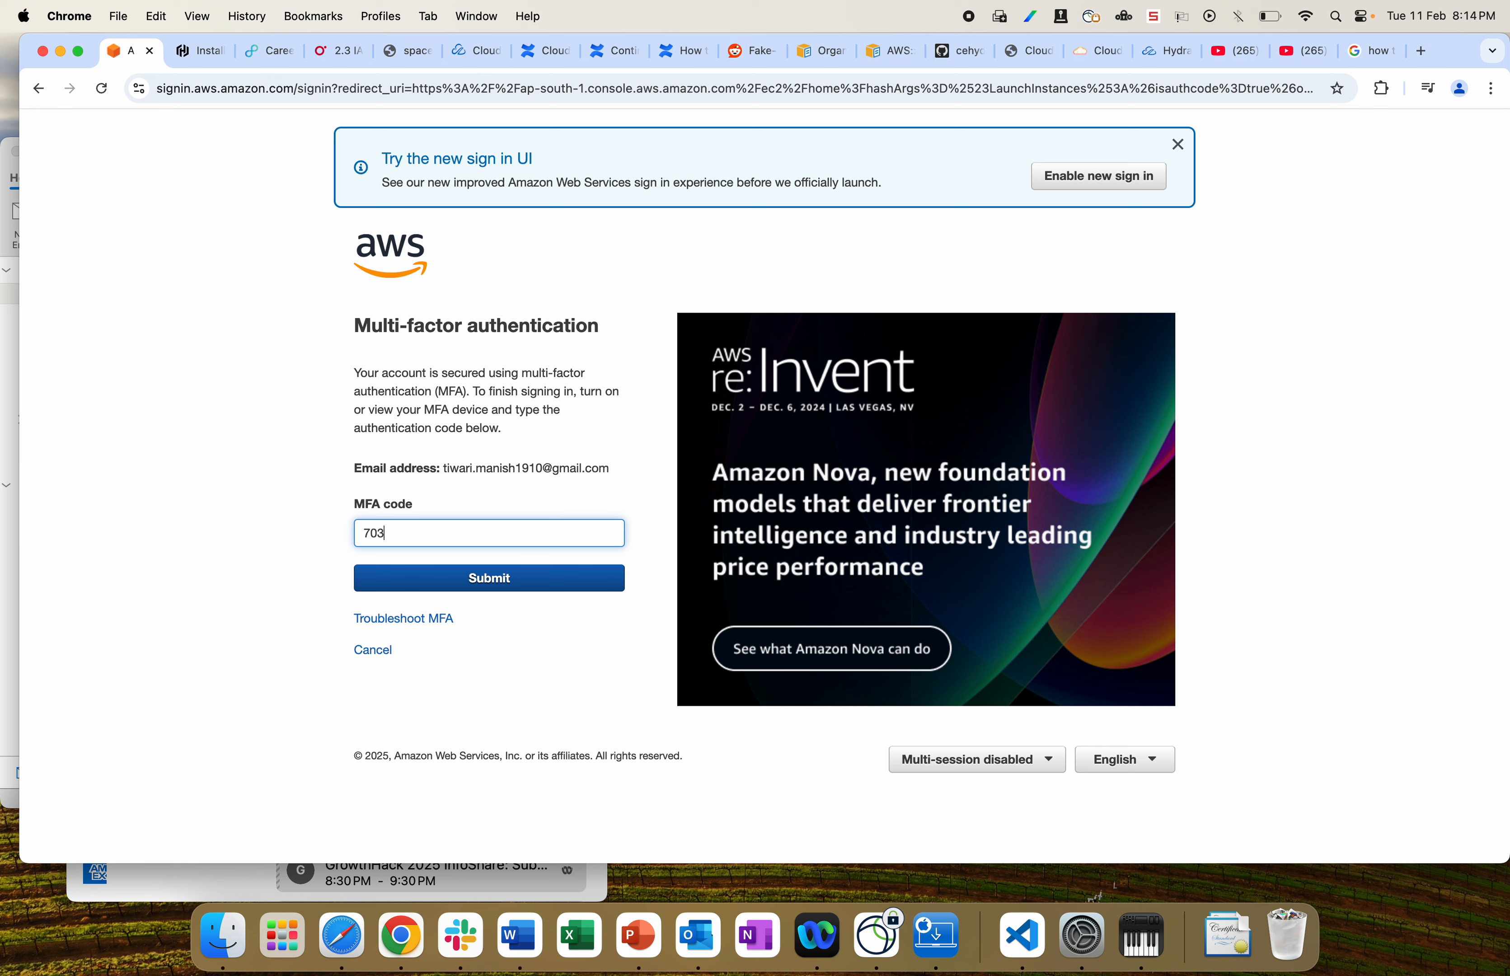
key(Return)
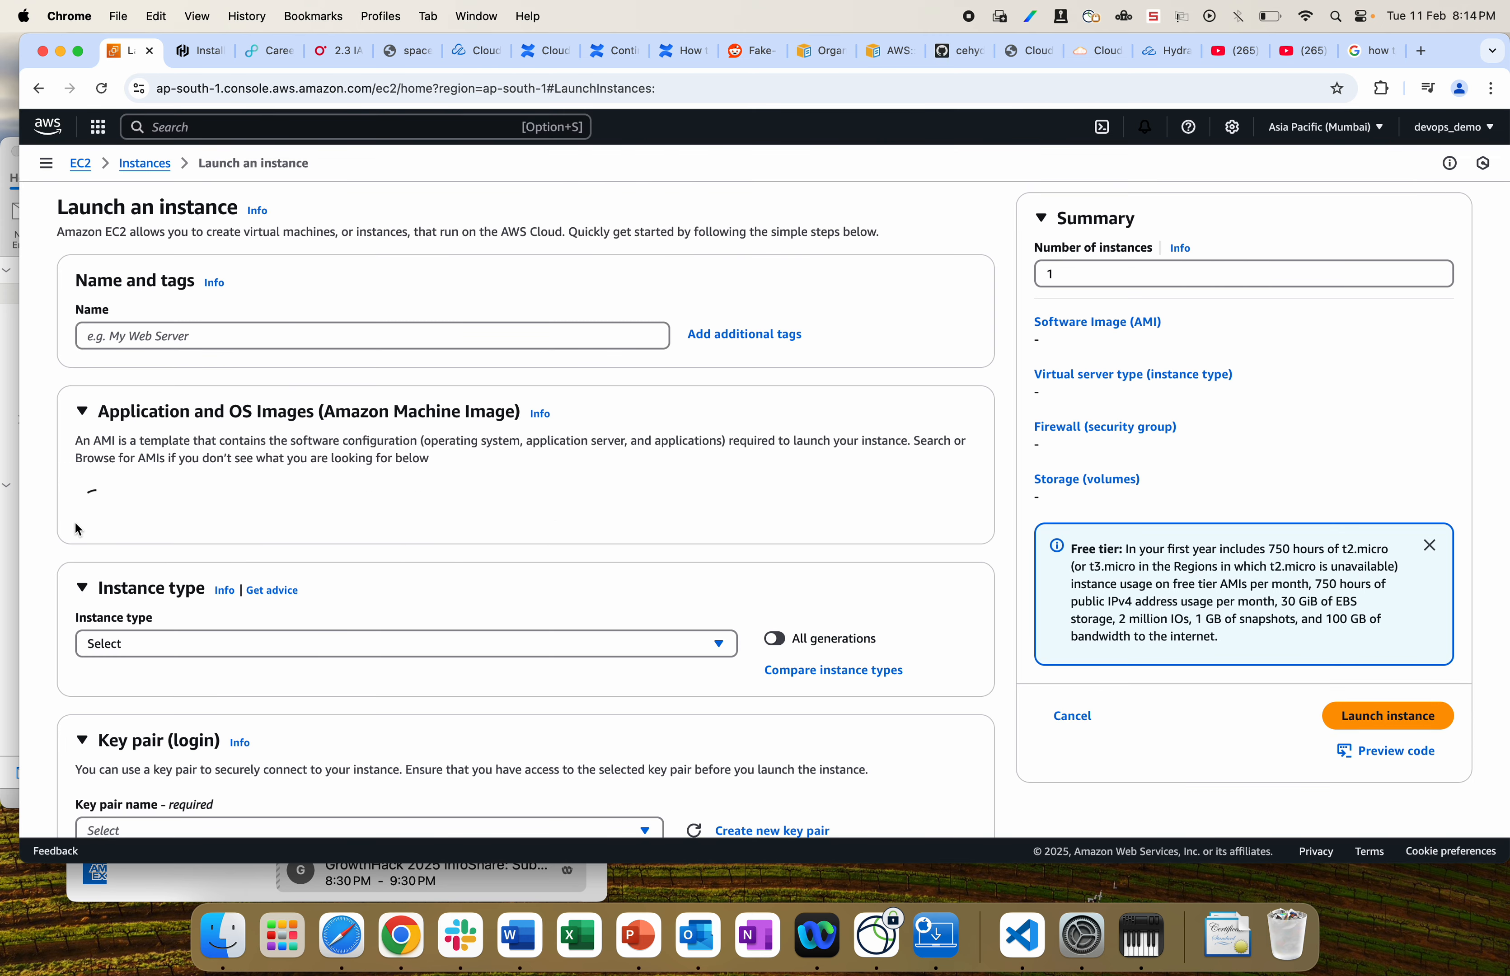
Step: Name the new instance demo
click(152, 385)
text(d)
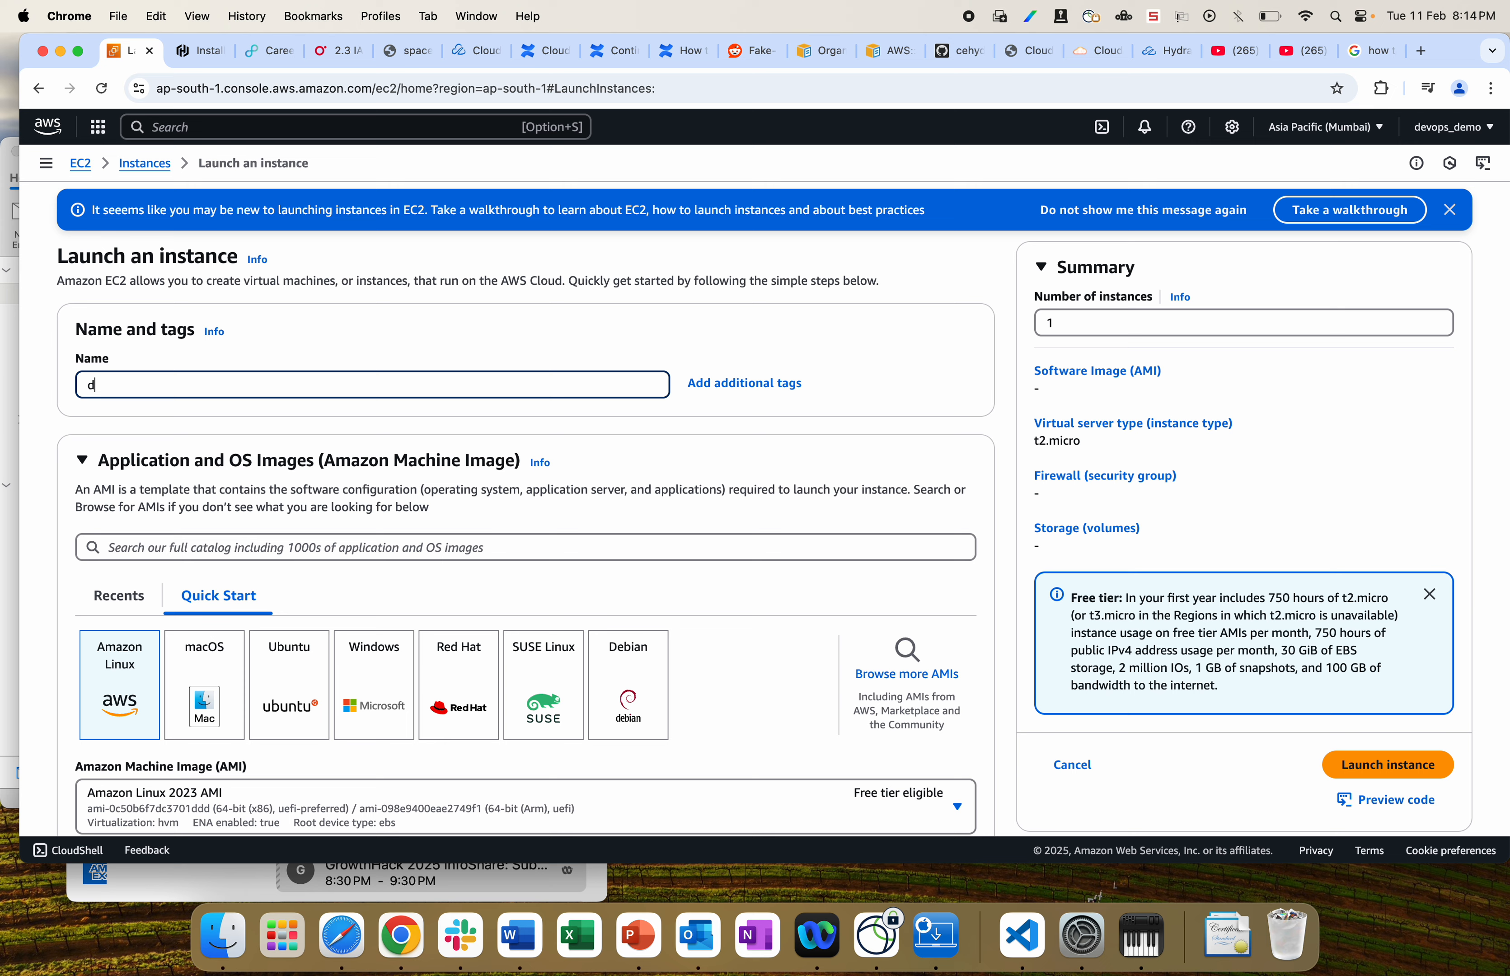
text(emo)
scroll(145, 564, down, 3)
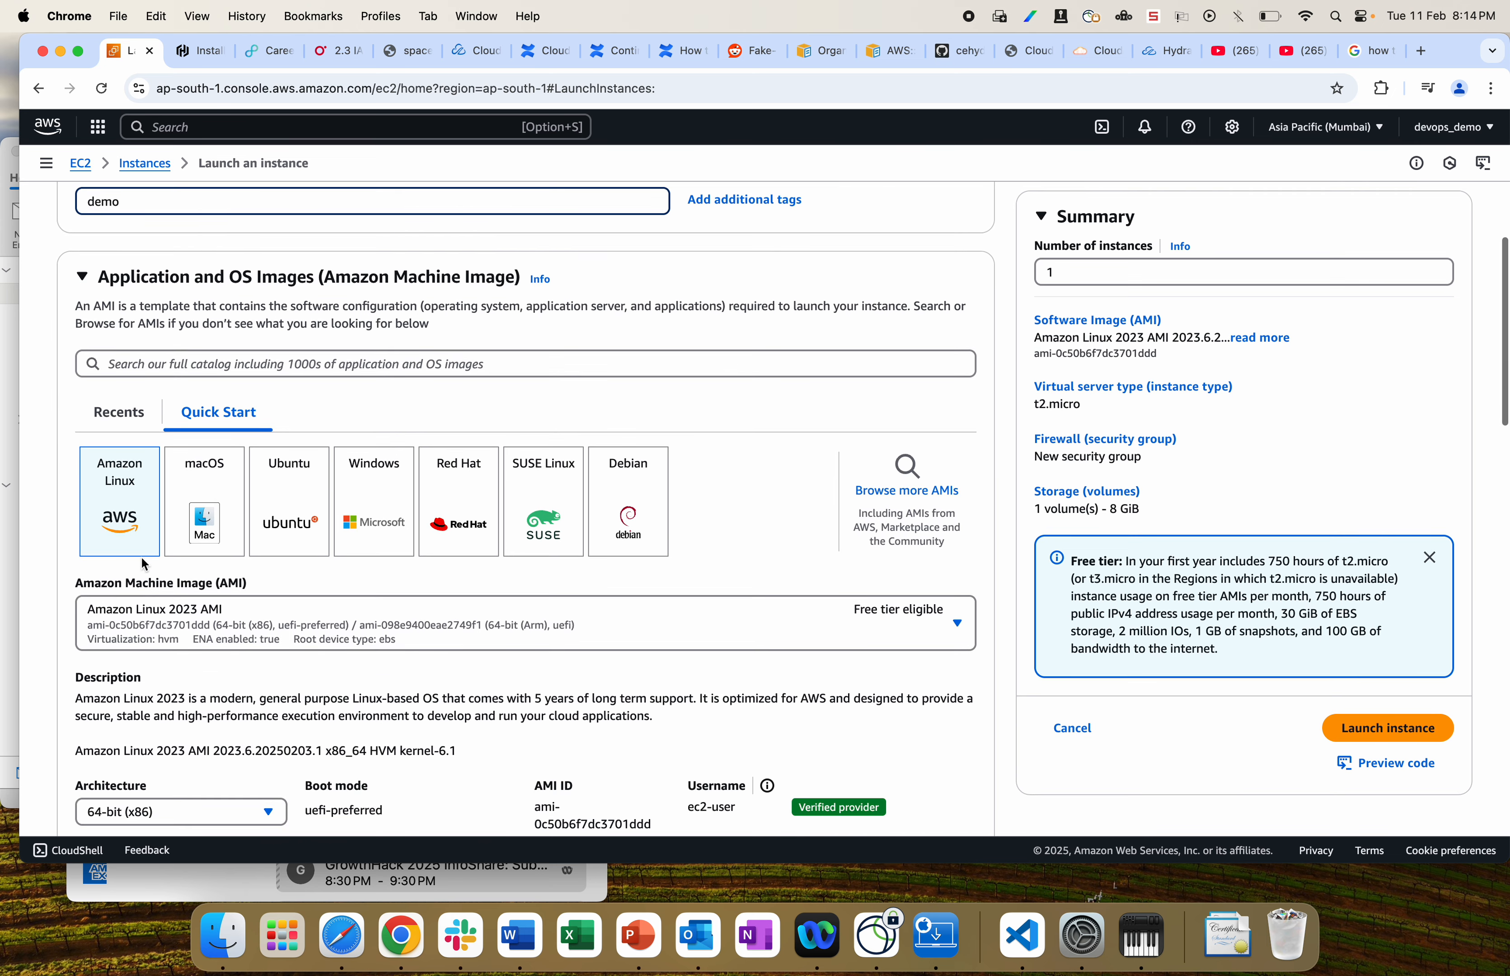
scroll(145, 564, down, 10)
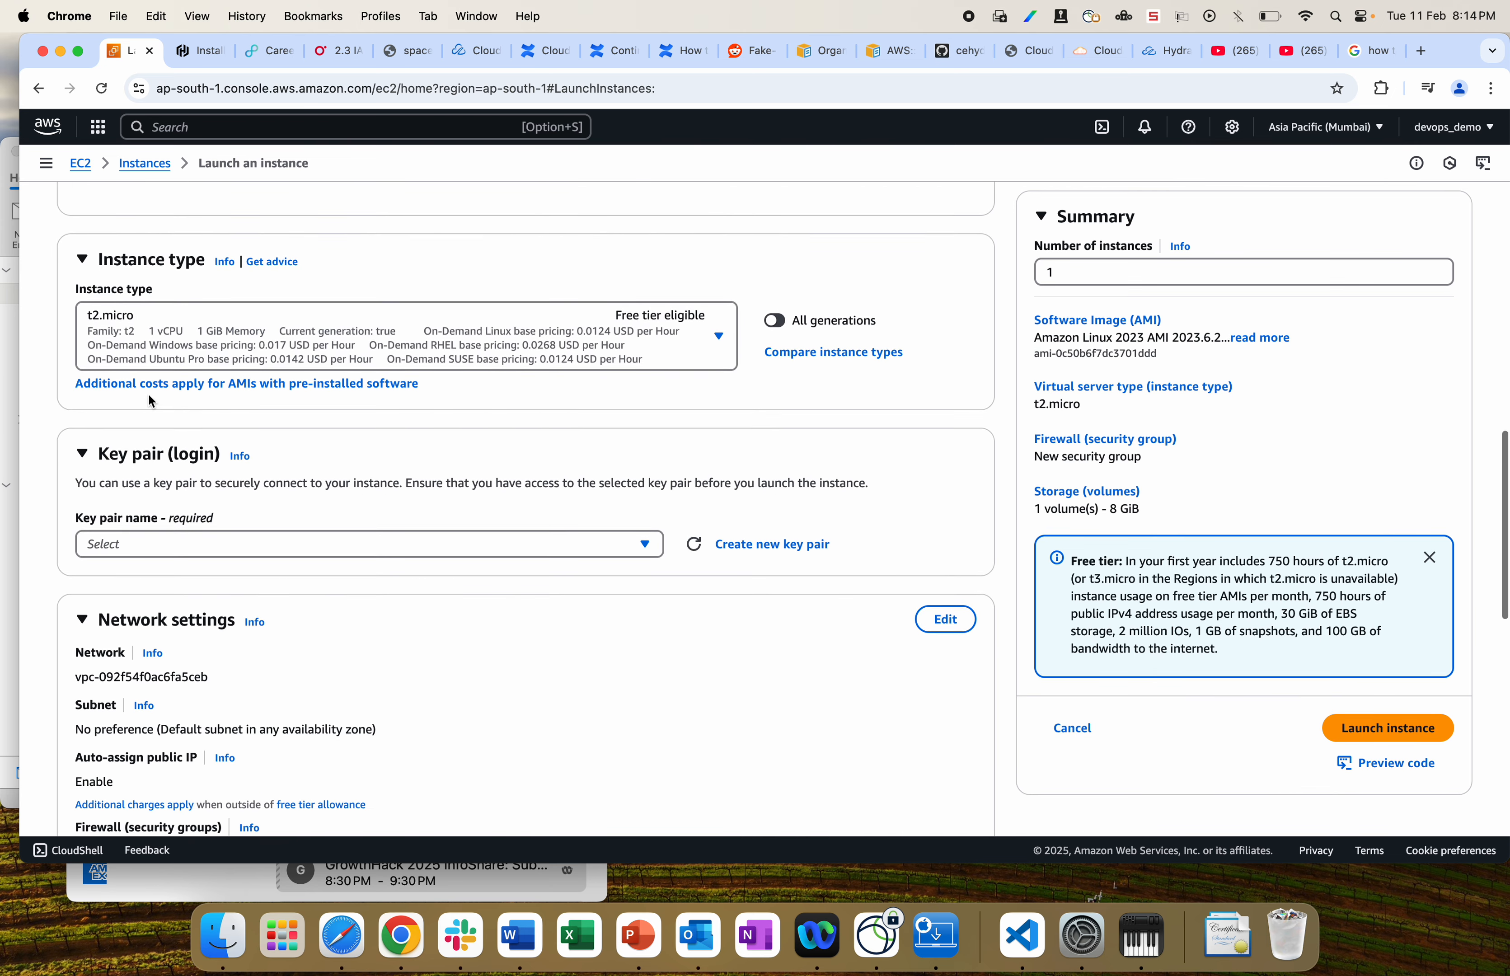
Step: Create and download an RSA .pem key pair named demo
click(761, 546)
click(600, 358)
text(demo)
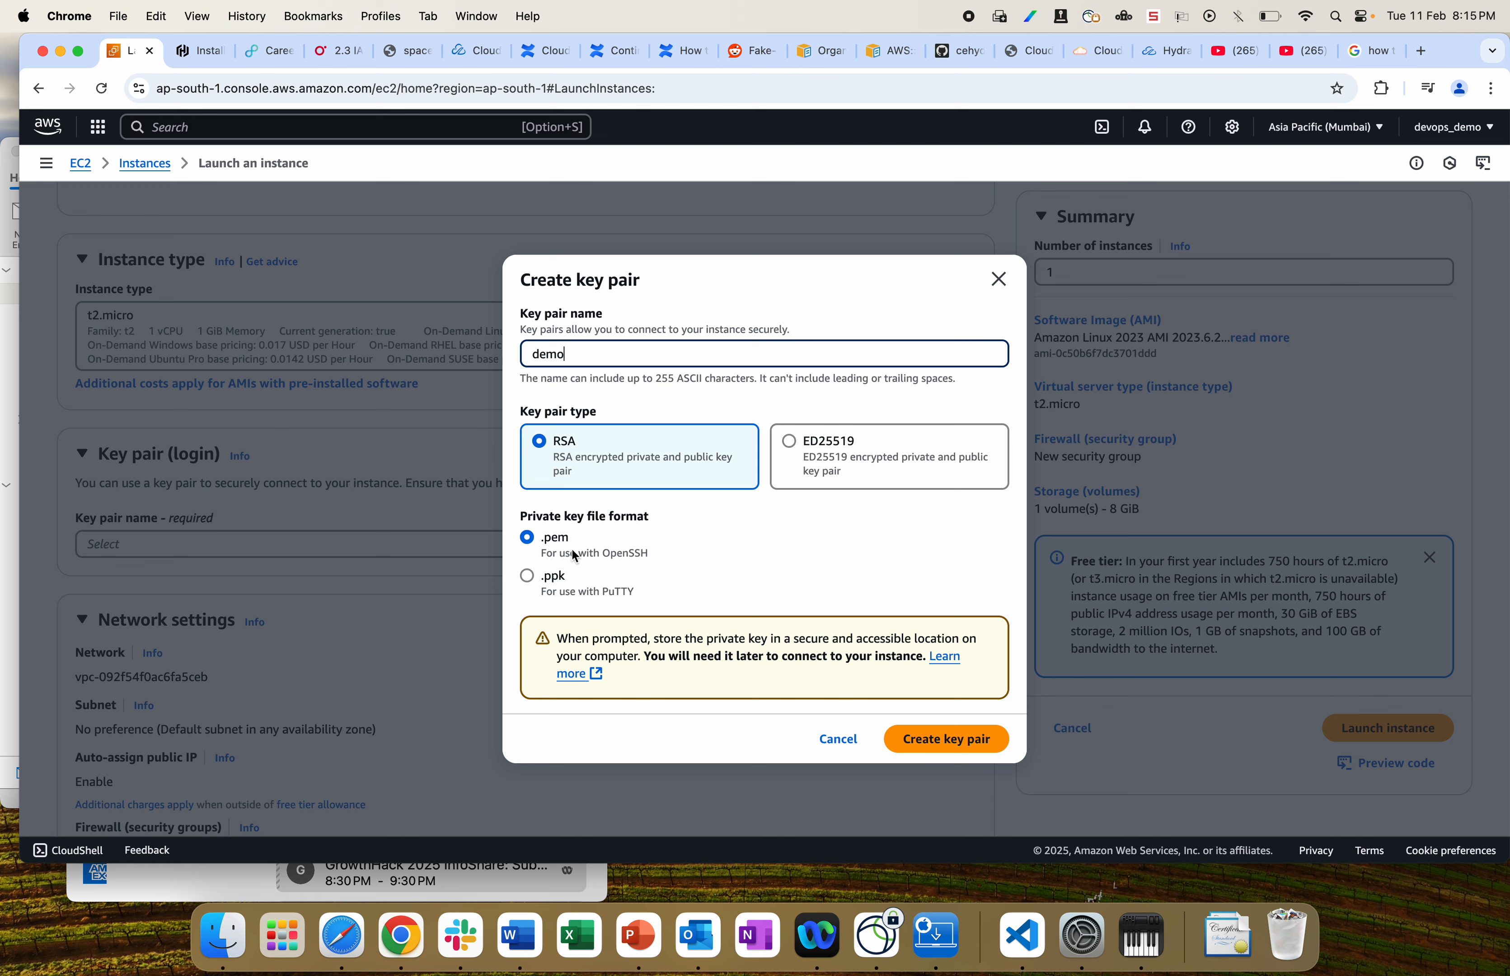
click(949, 738)
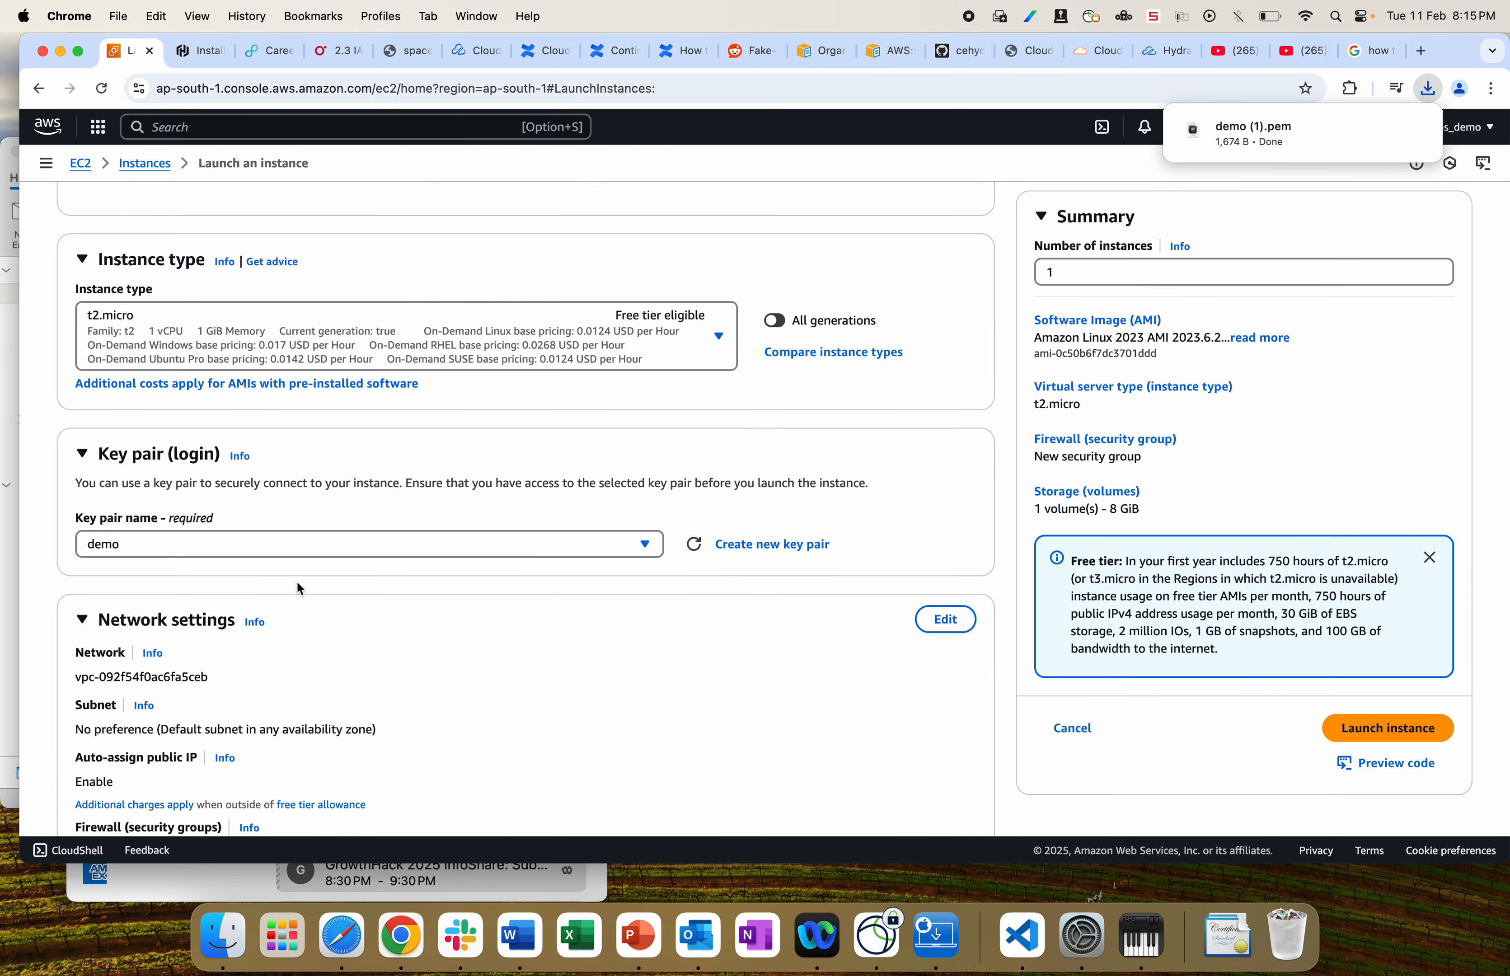
Step: Make the network settings editable and search the console for 'vpc'
scroll(296, 600, down, 3)
scroll(297, 600, down, 1)
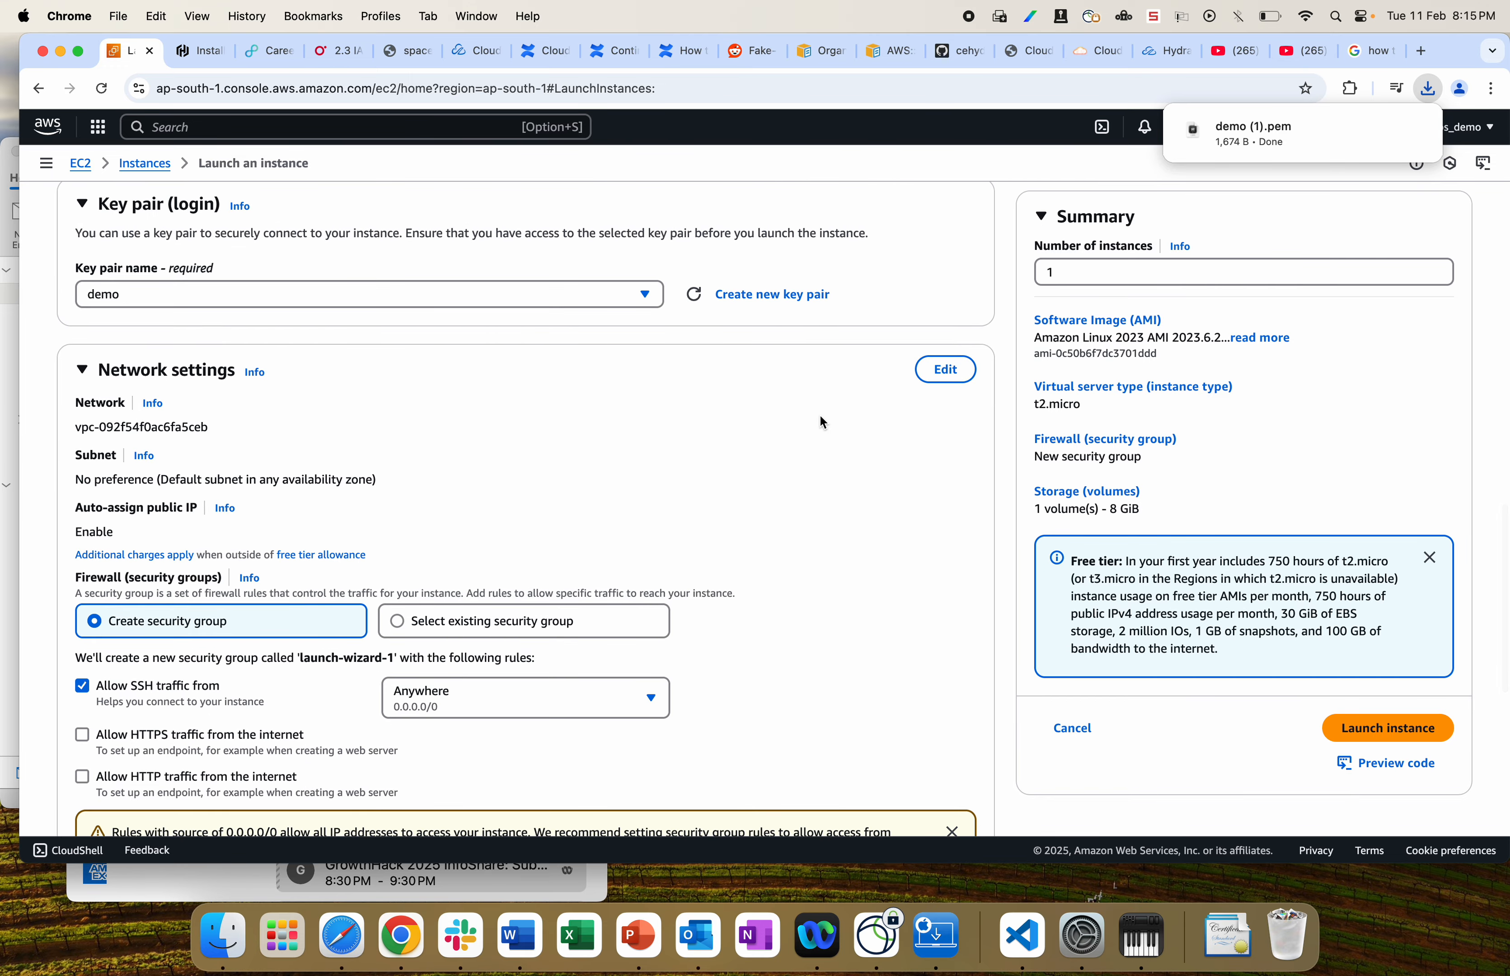
click(947, 373)
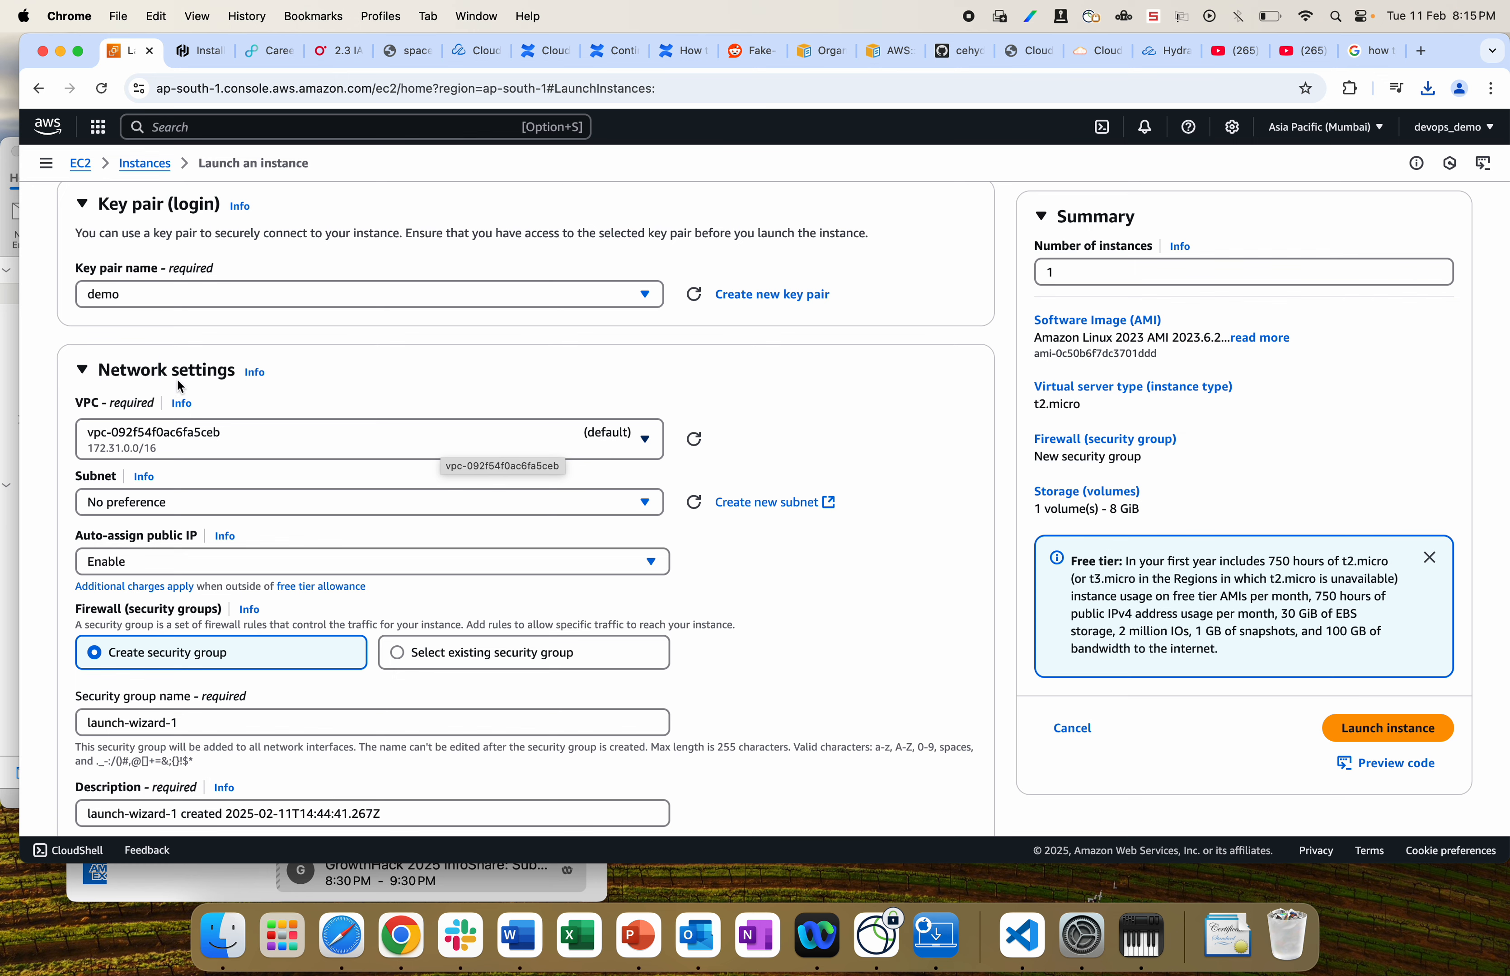
click(212, 125)
text(vpc)
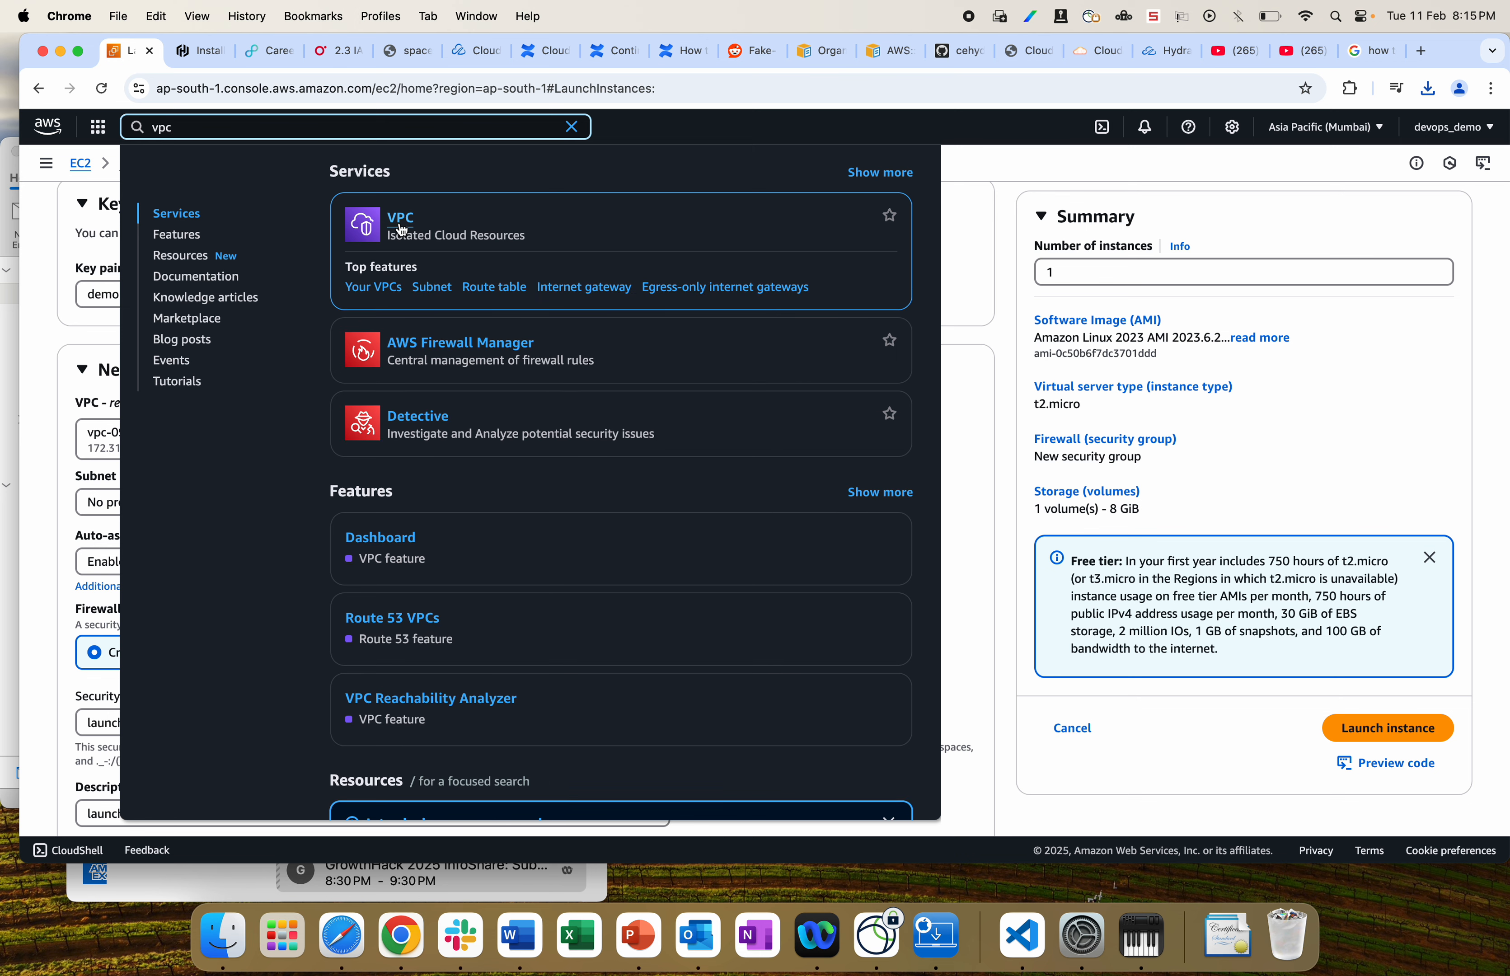
Step: Open the VPC console in a new tab and view the single default VPC, 172.31.0.0/16
super+click(401, 216)
click(199, 50)
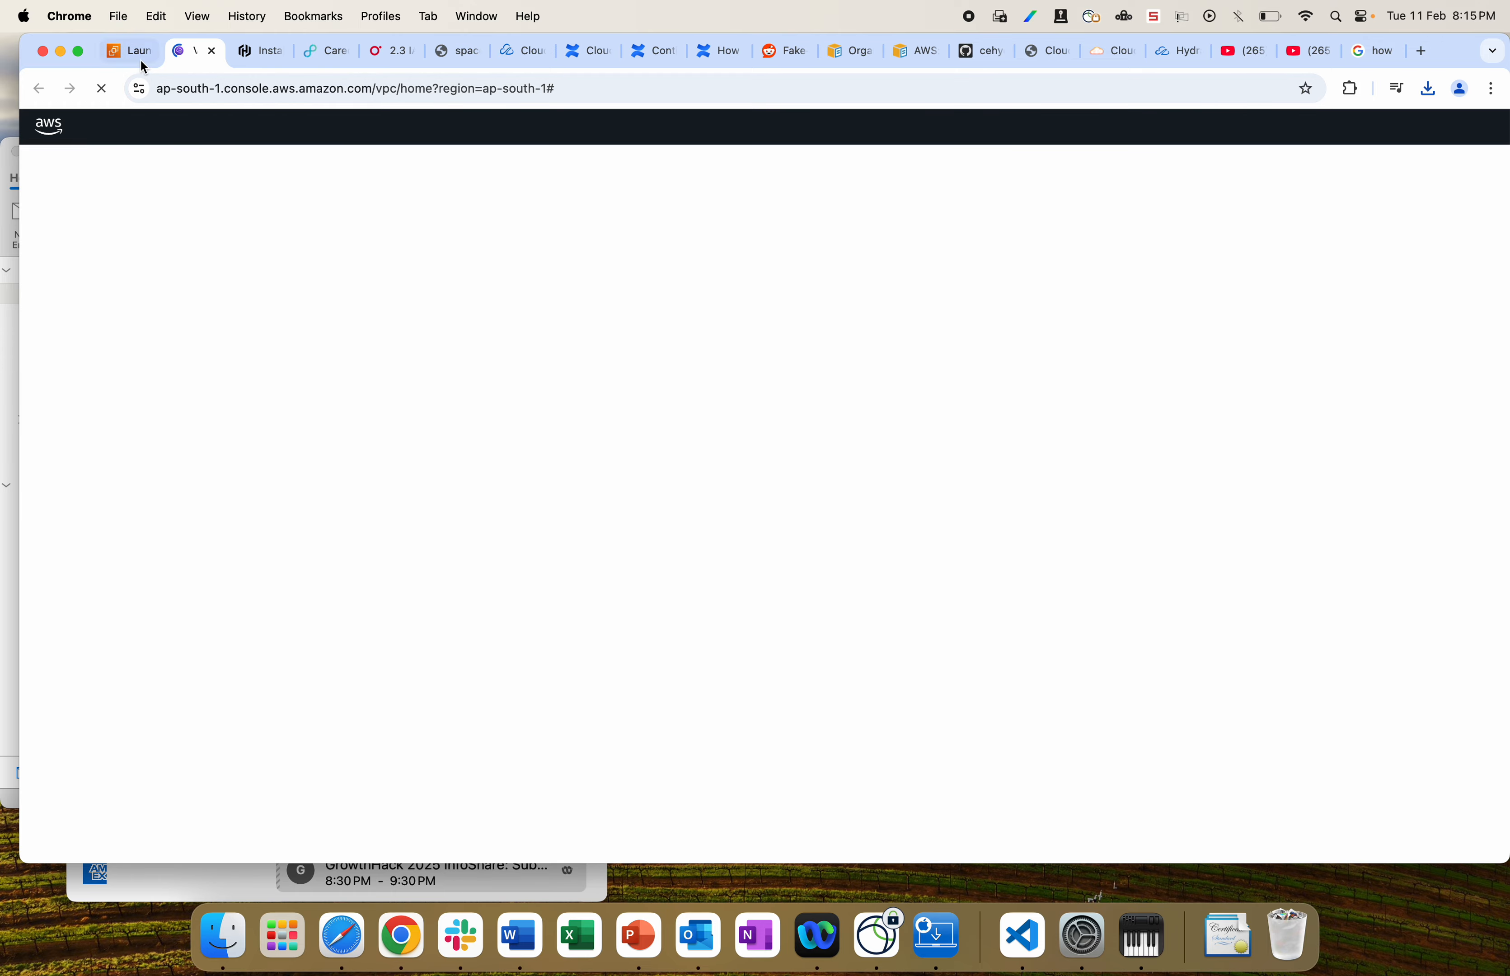
click(132, 51)
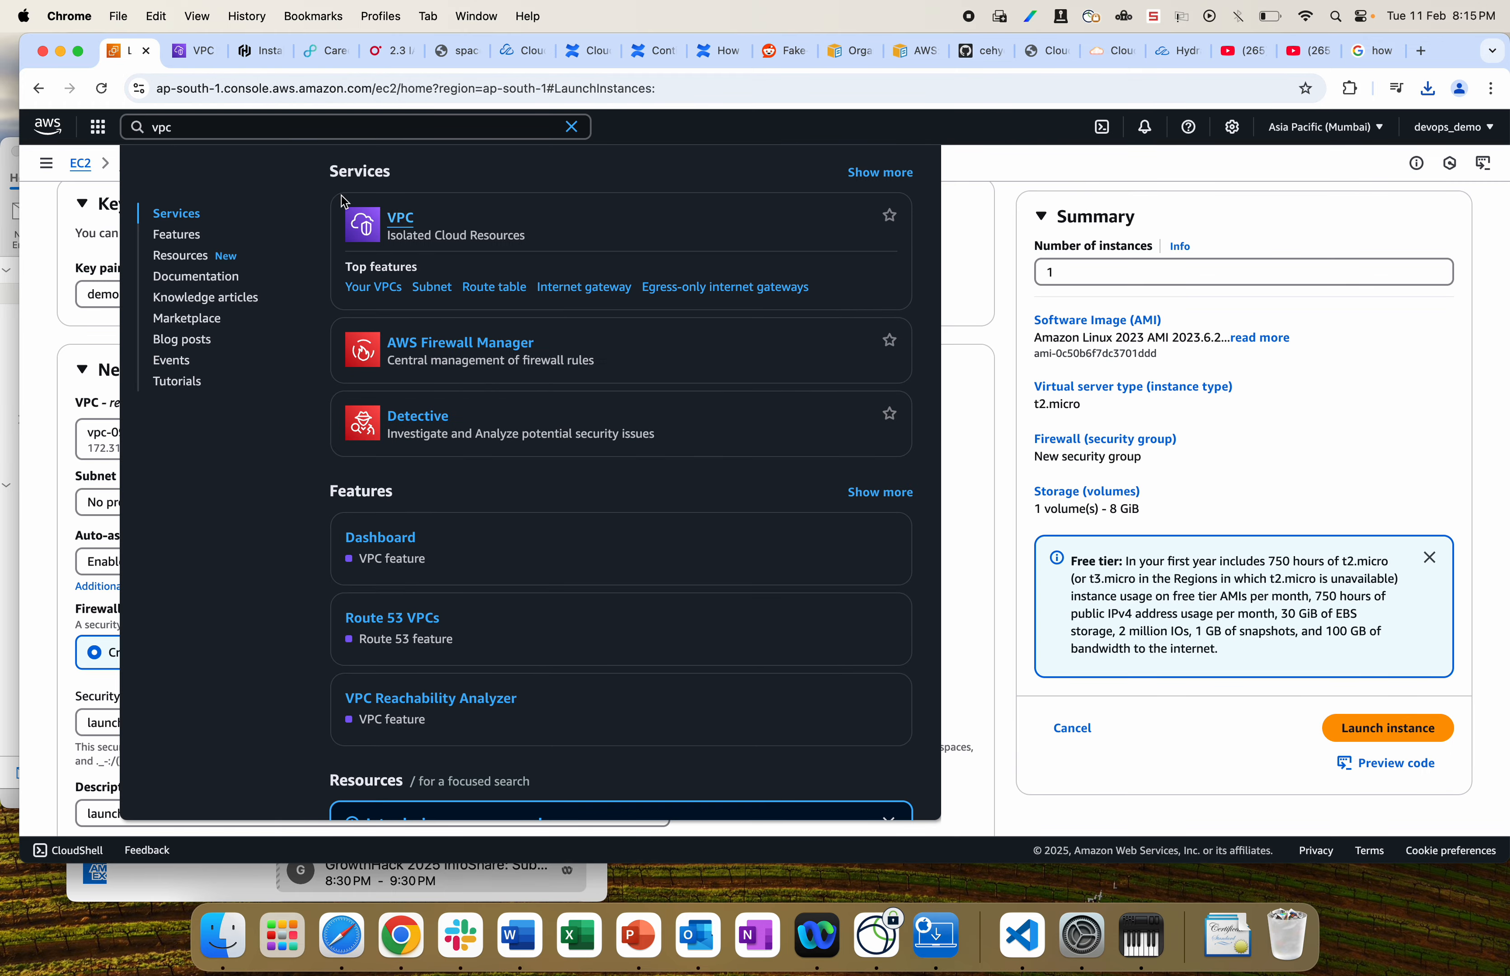
click(199, 51)
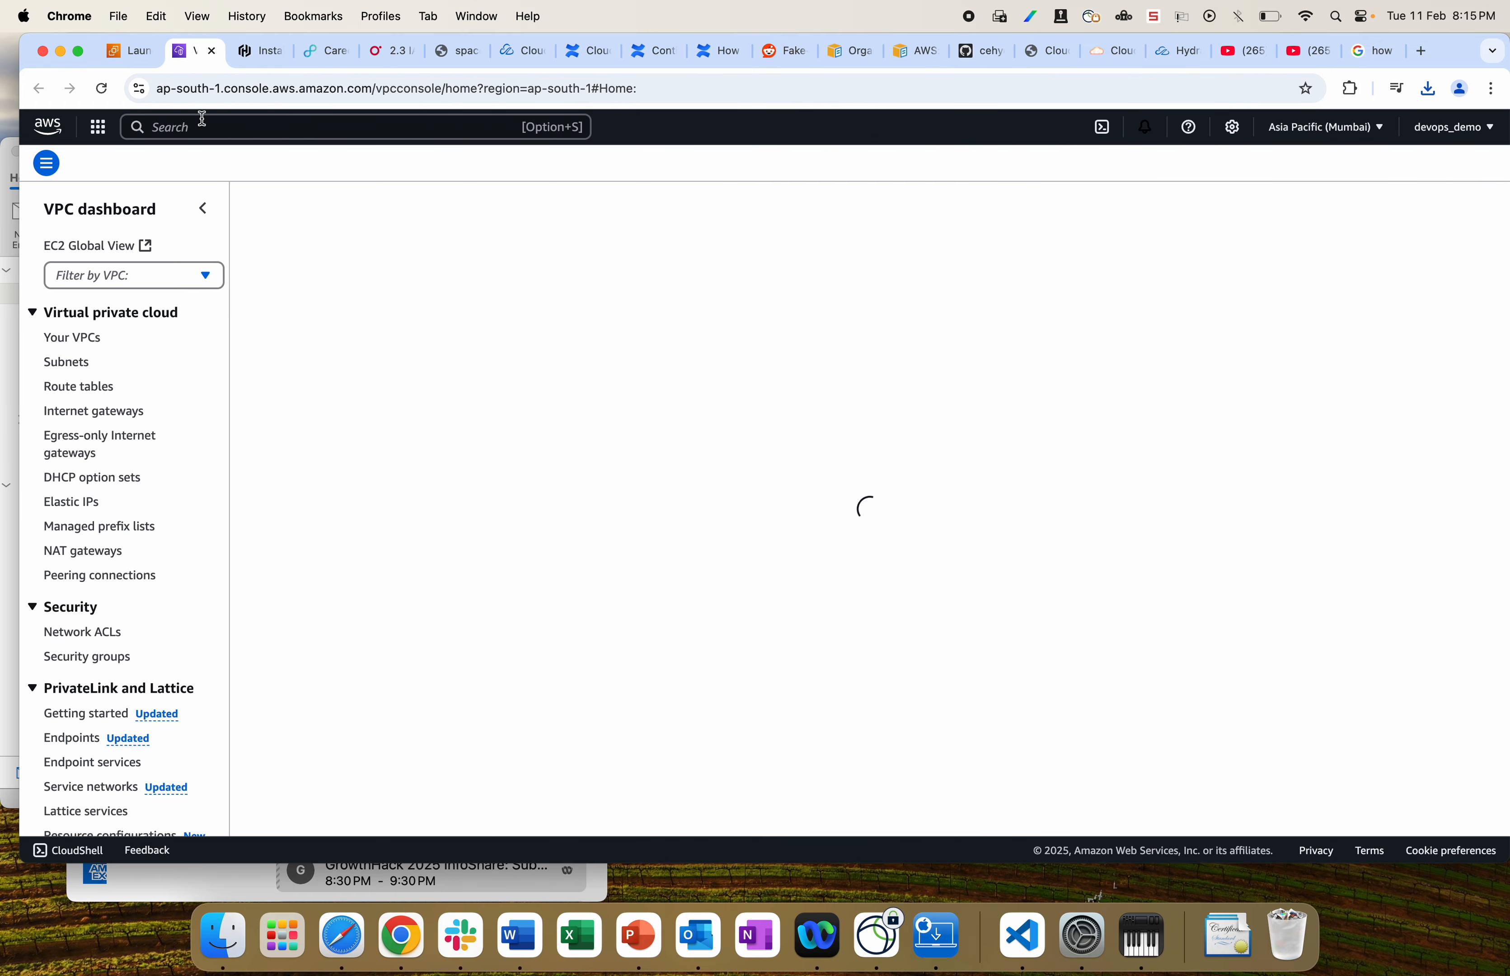
click(81, 346)
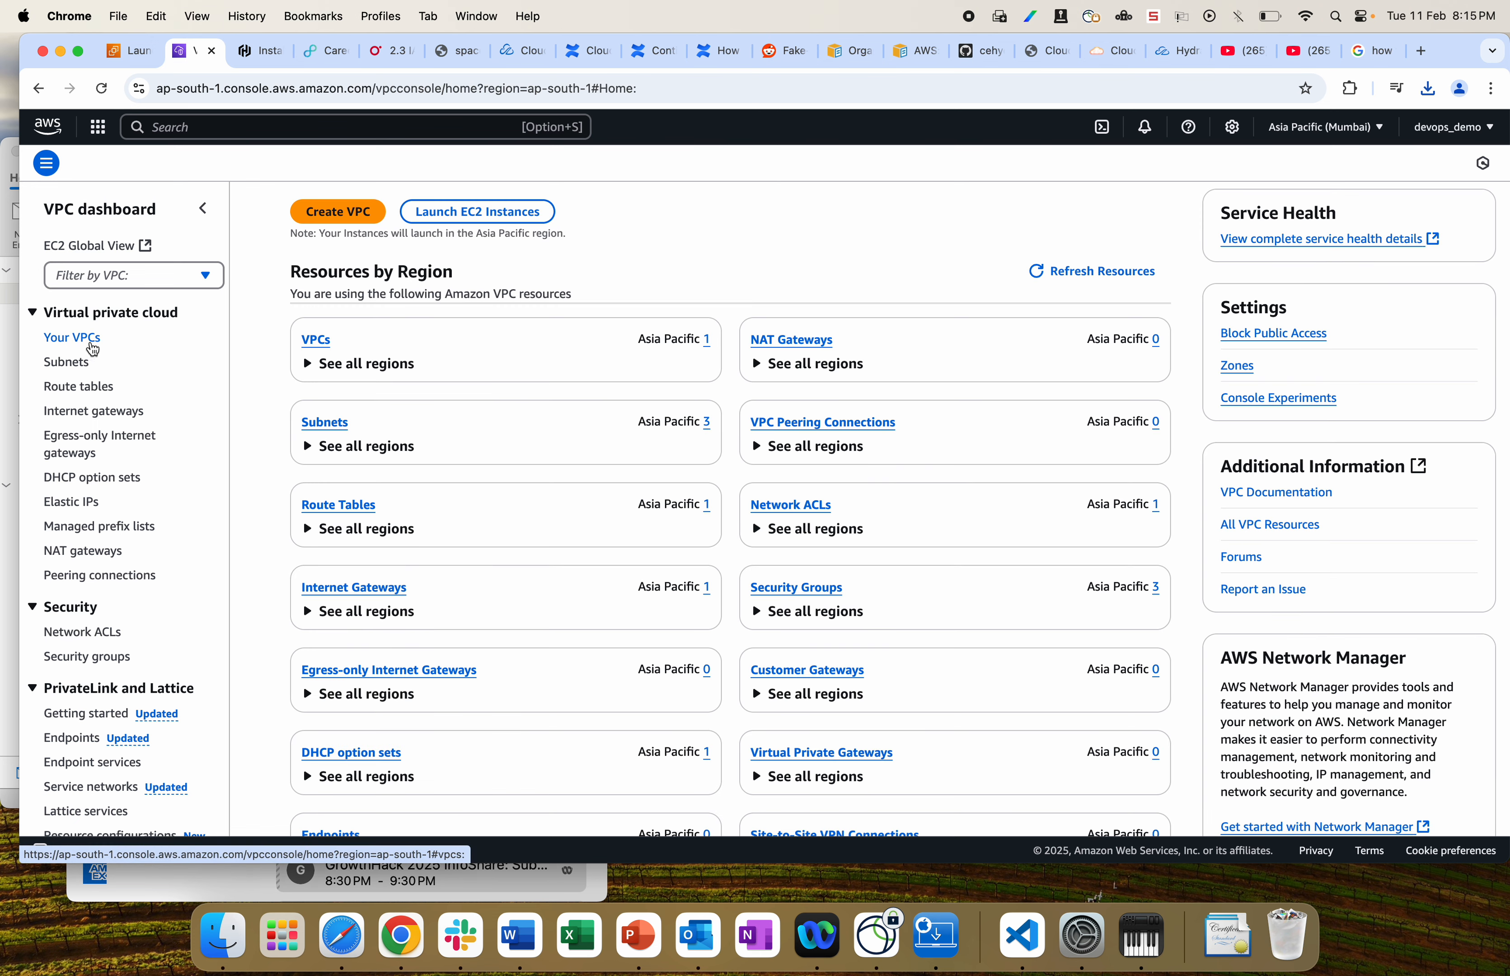
click(312, 345)
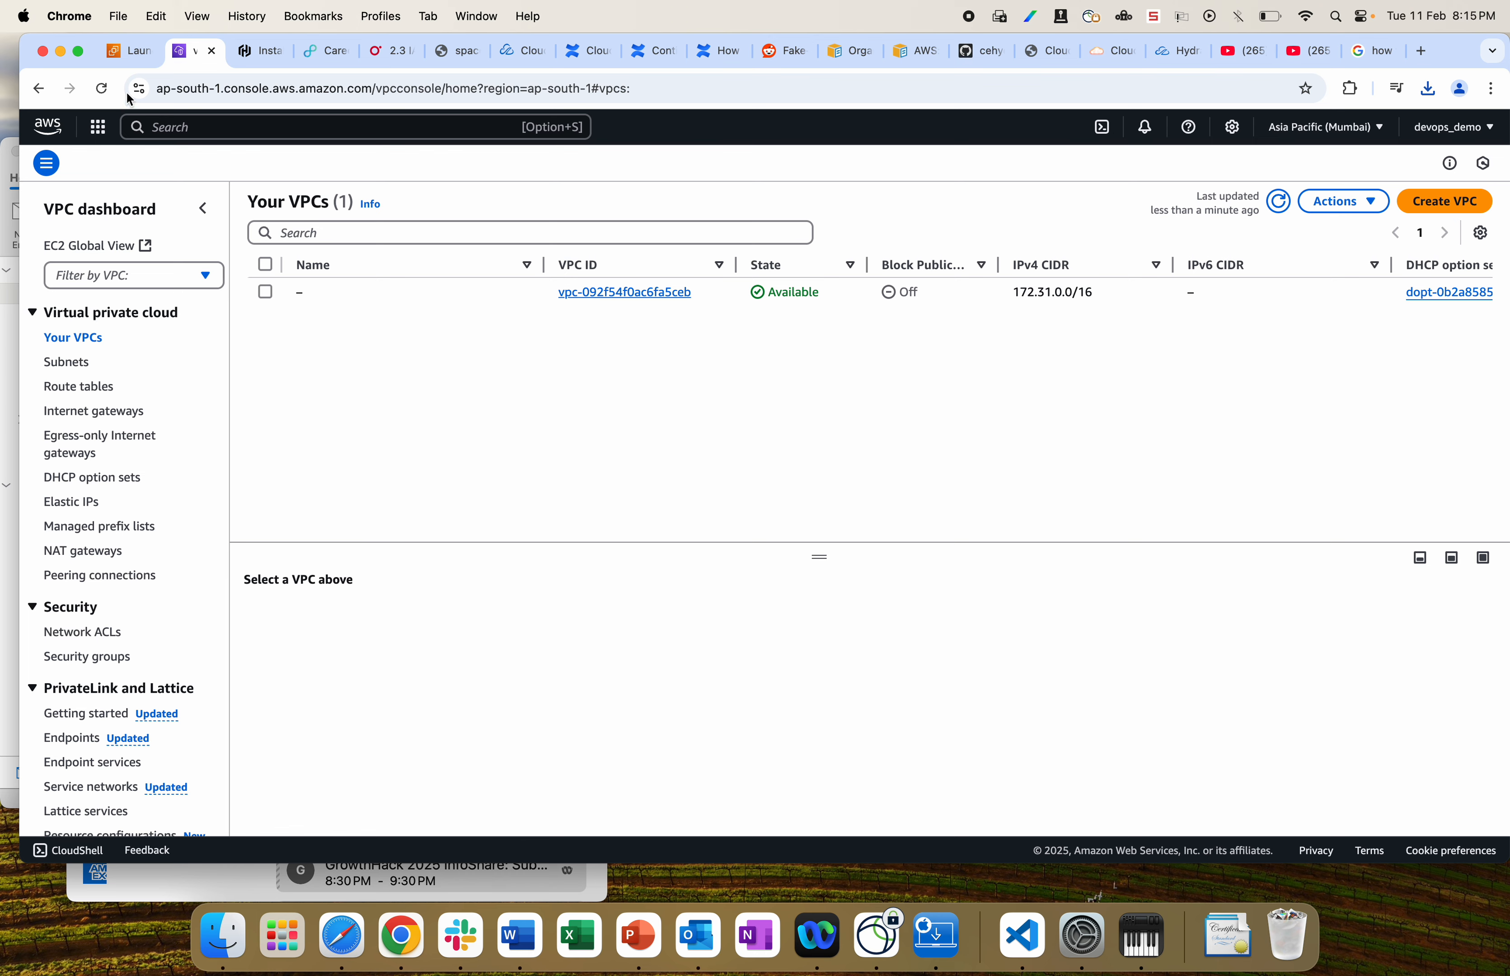
Step: Back on the launch form, dismiss the search results and list the available subnets
click(134, 52)
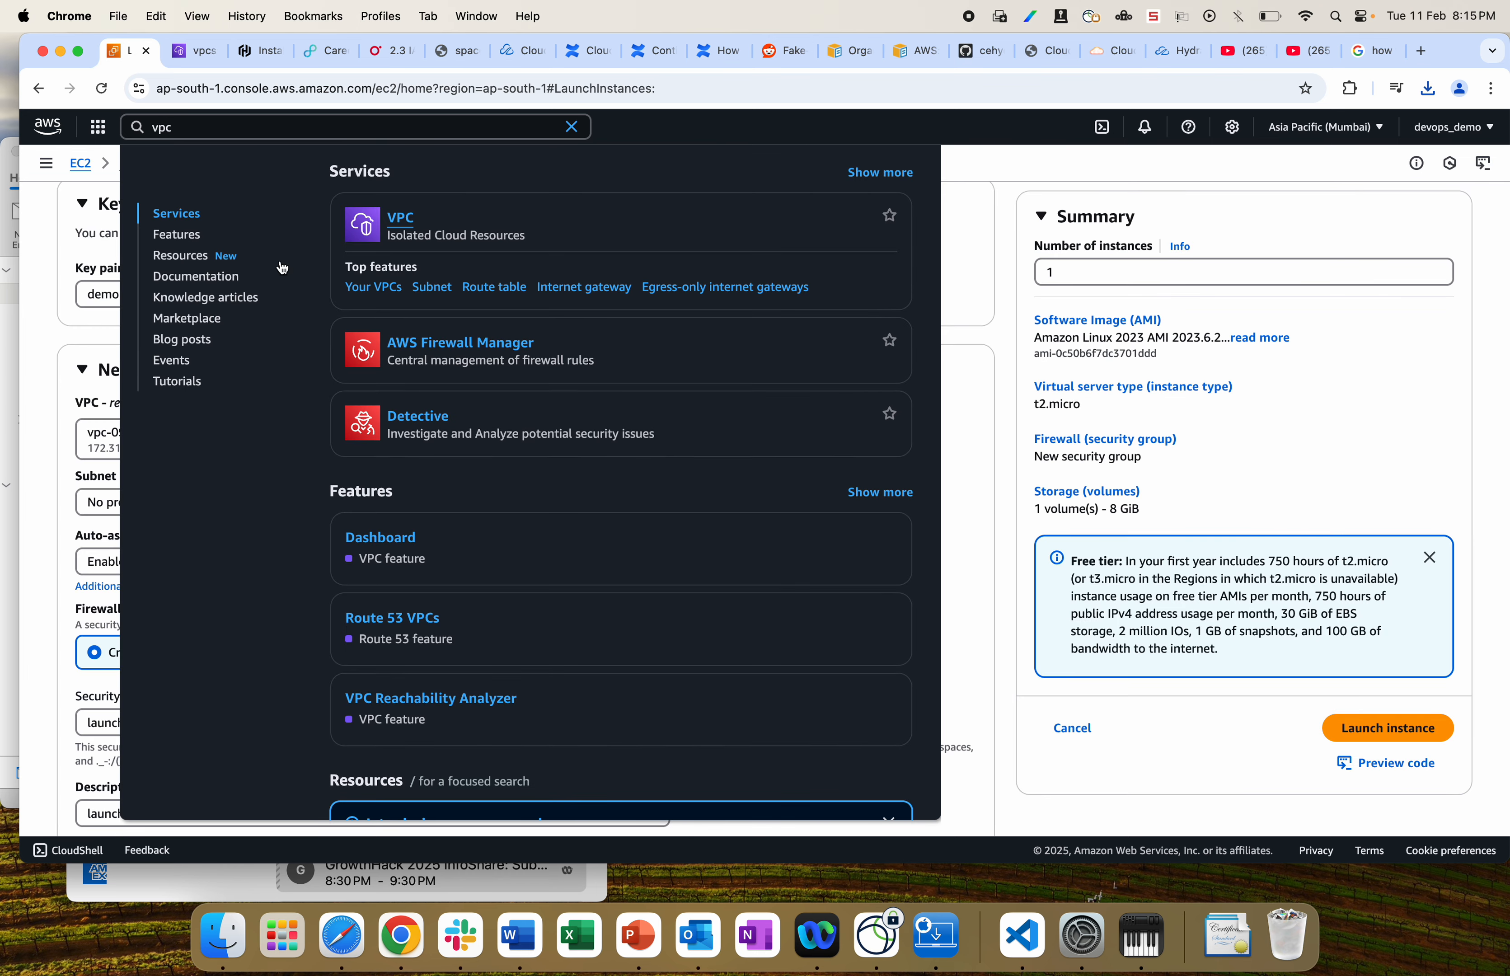
click(1002, 506)
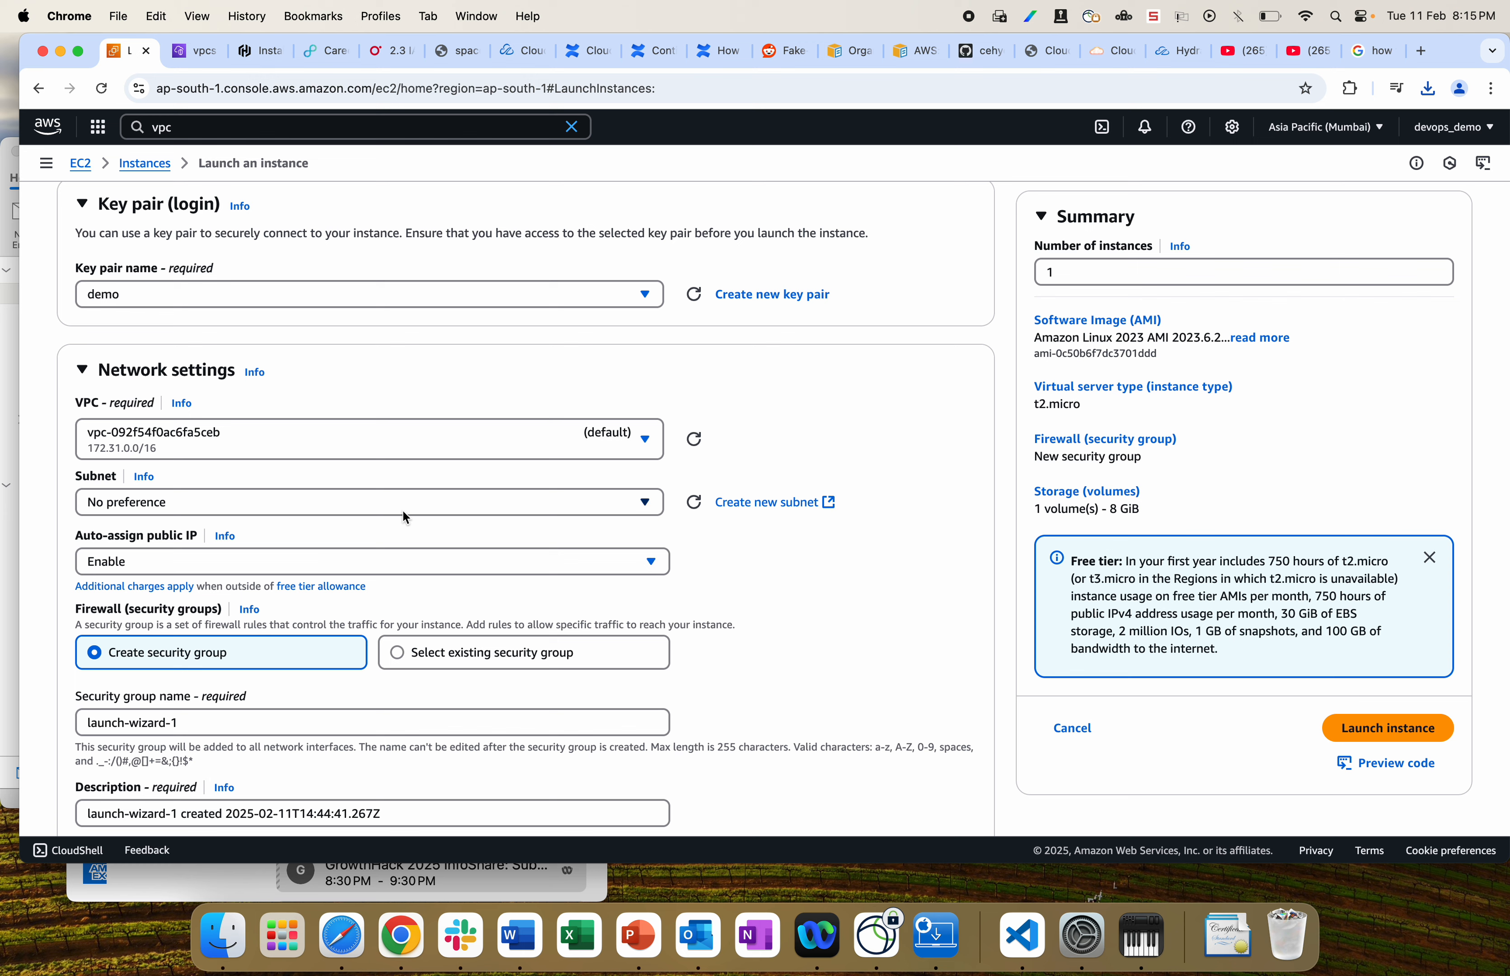
click(462, 502)
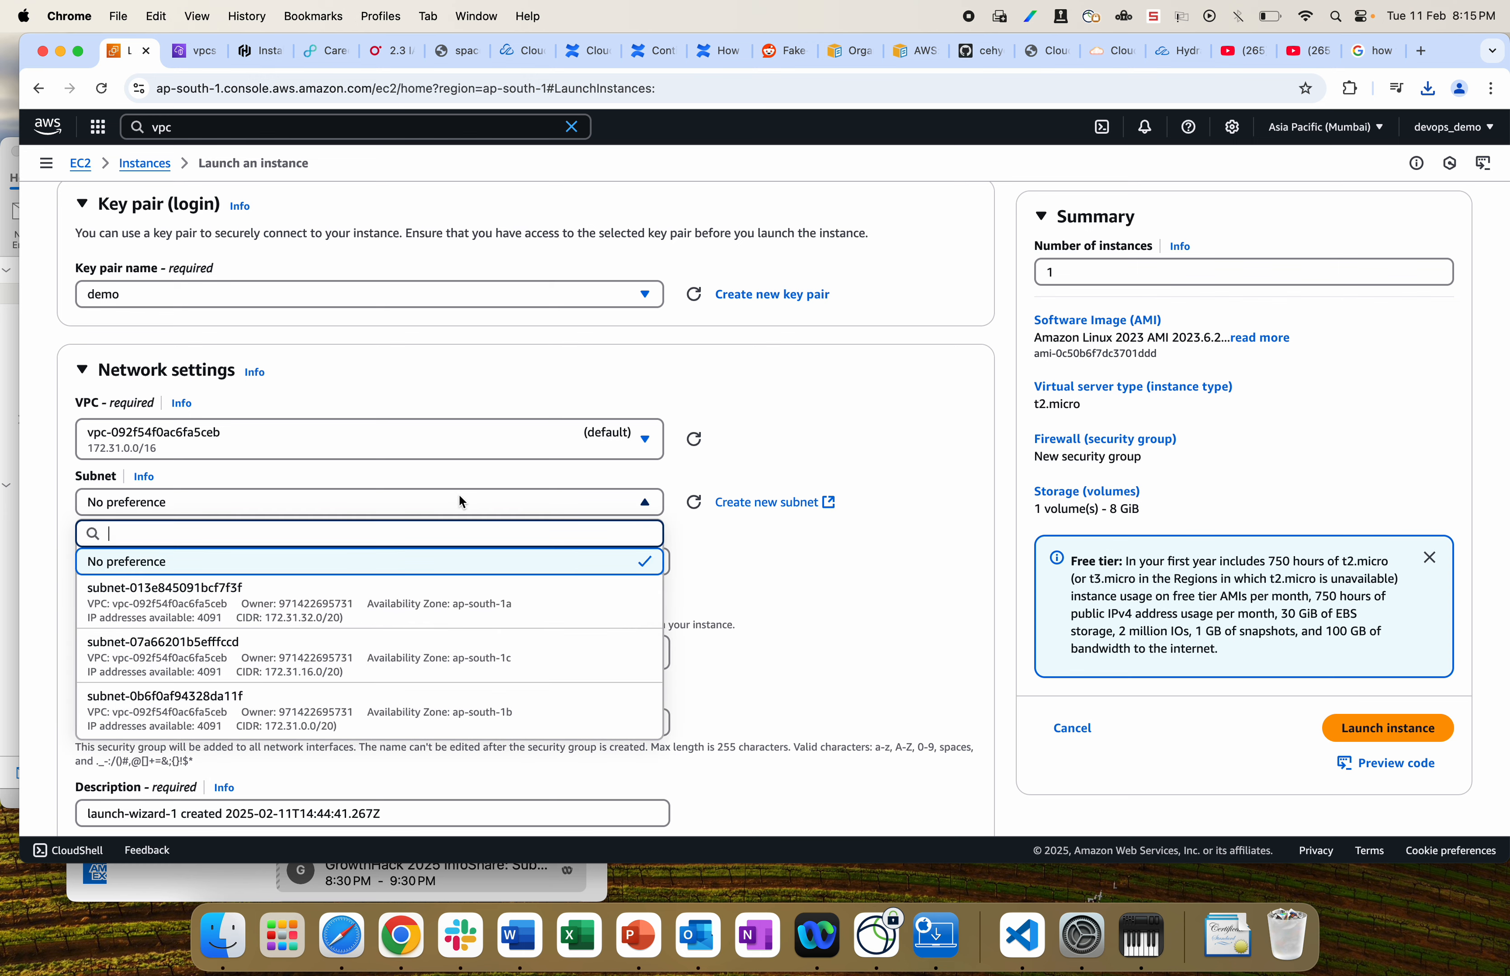
Step: Select subnet-013e845091bcf7f3f in ap-south-1a, leaving the region unchanged, then view the EC2 User Data slide
click(384, 615)
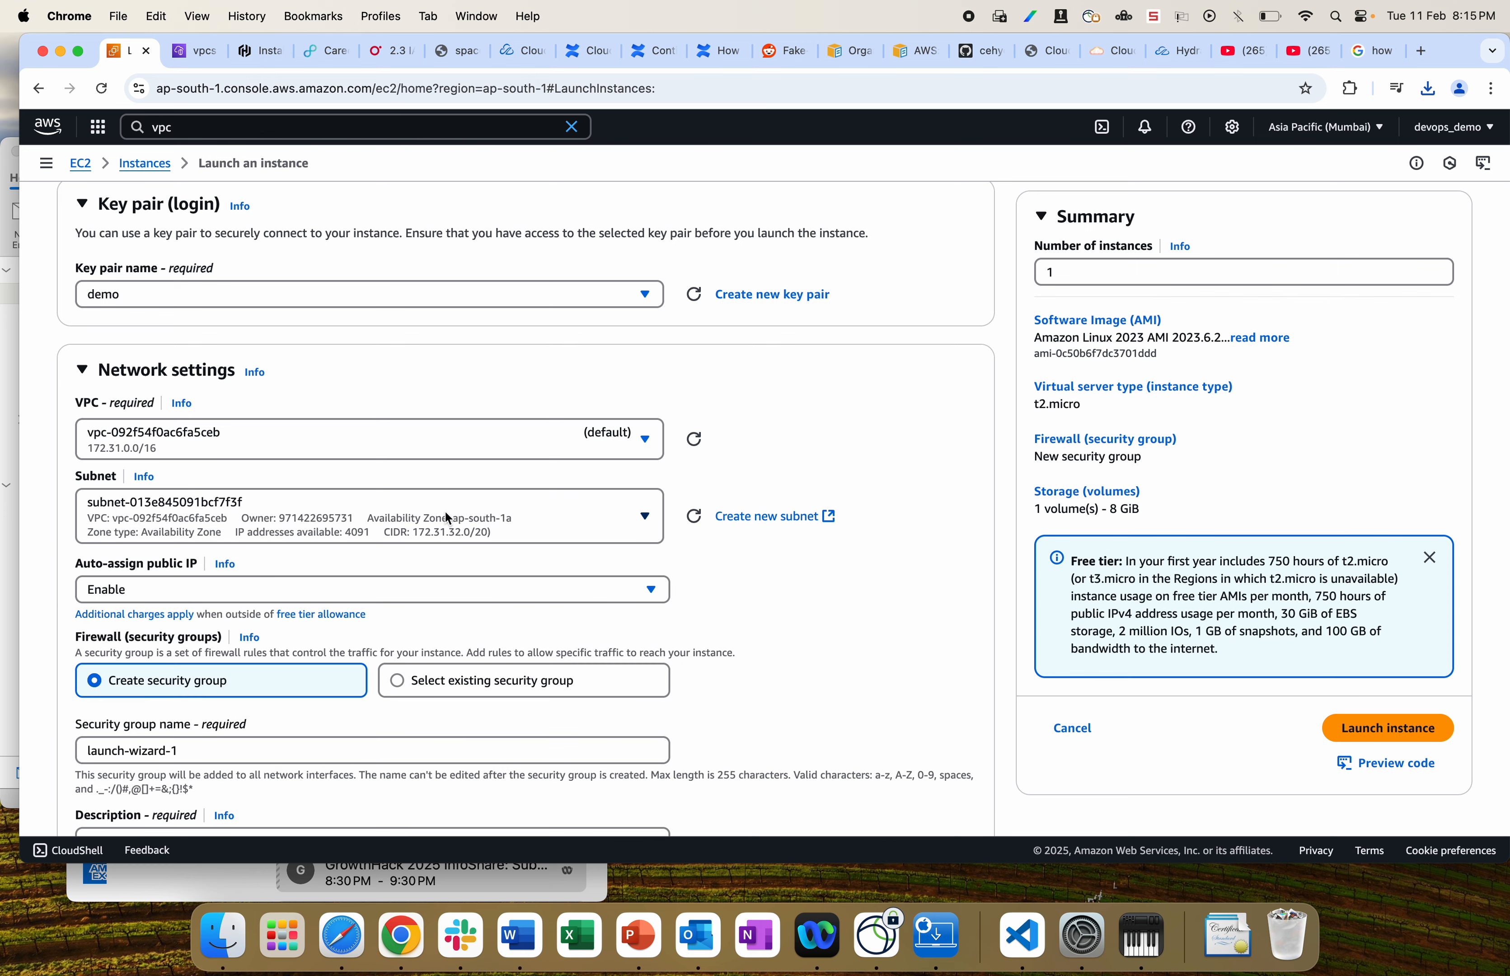
click(1365, 133)
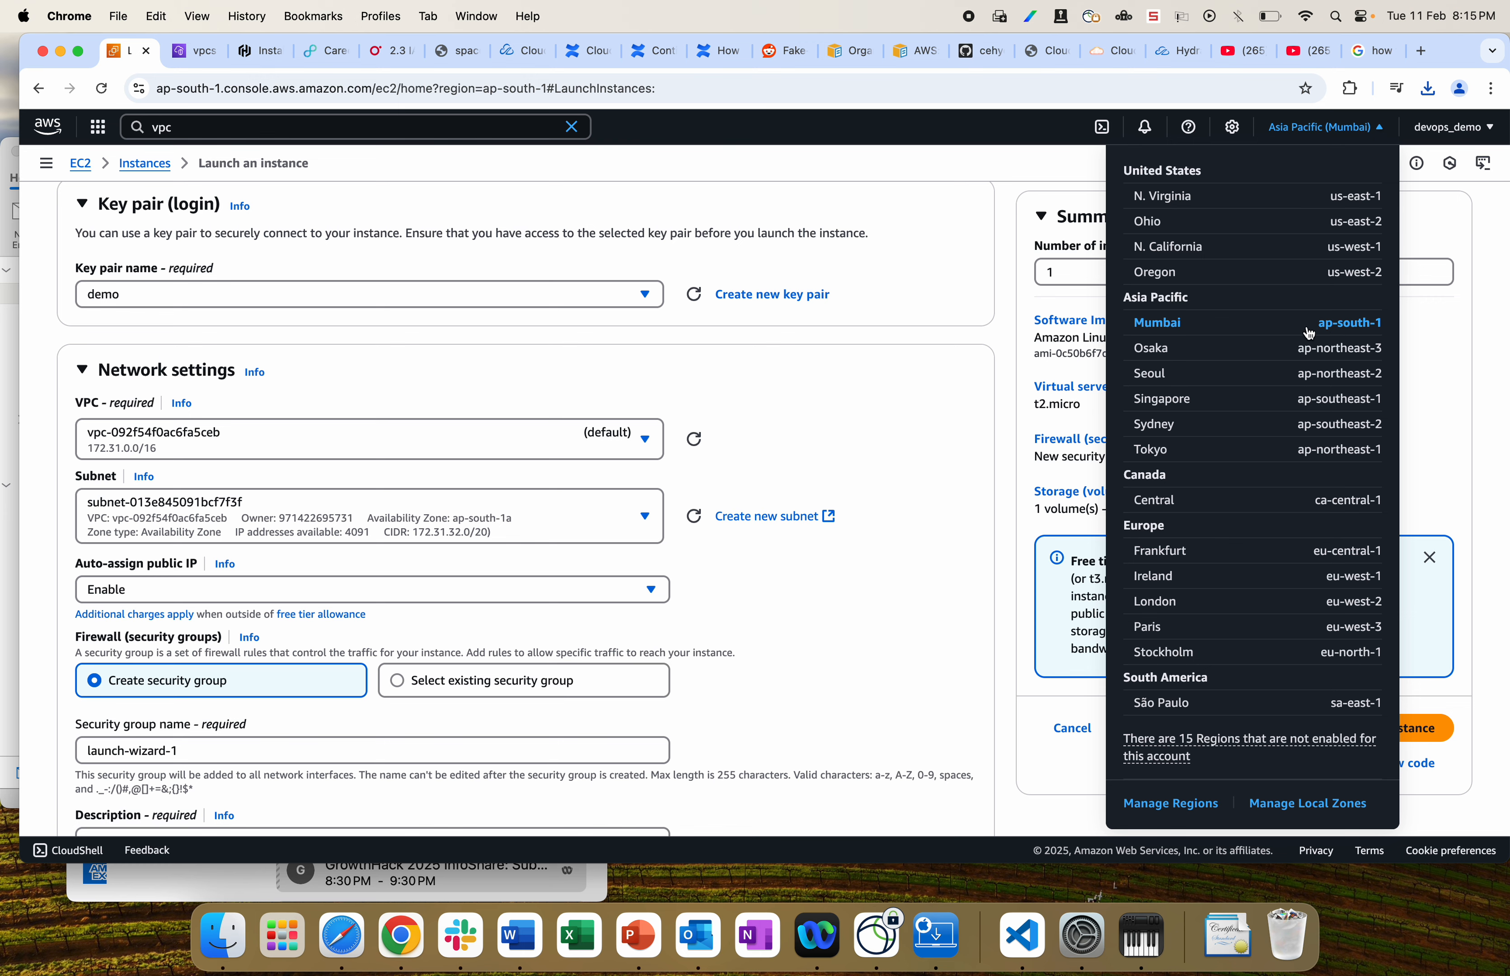
click(628, 528)
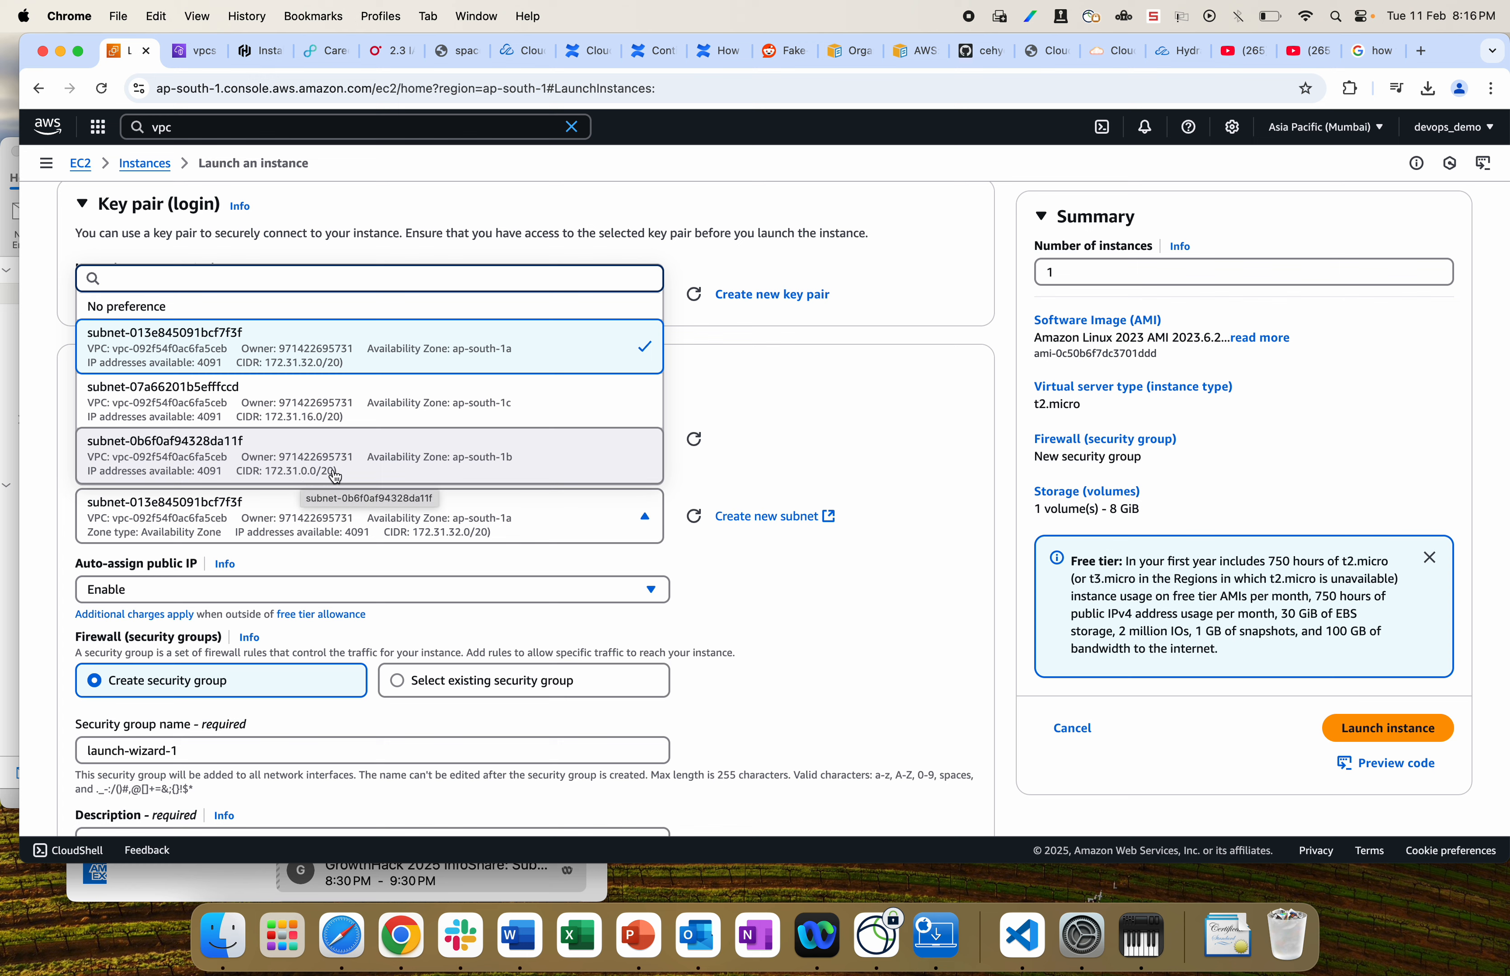
click(823, 393)
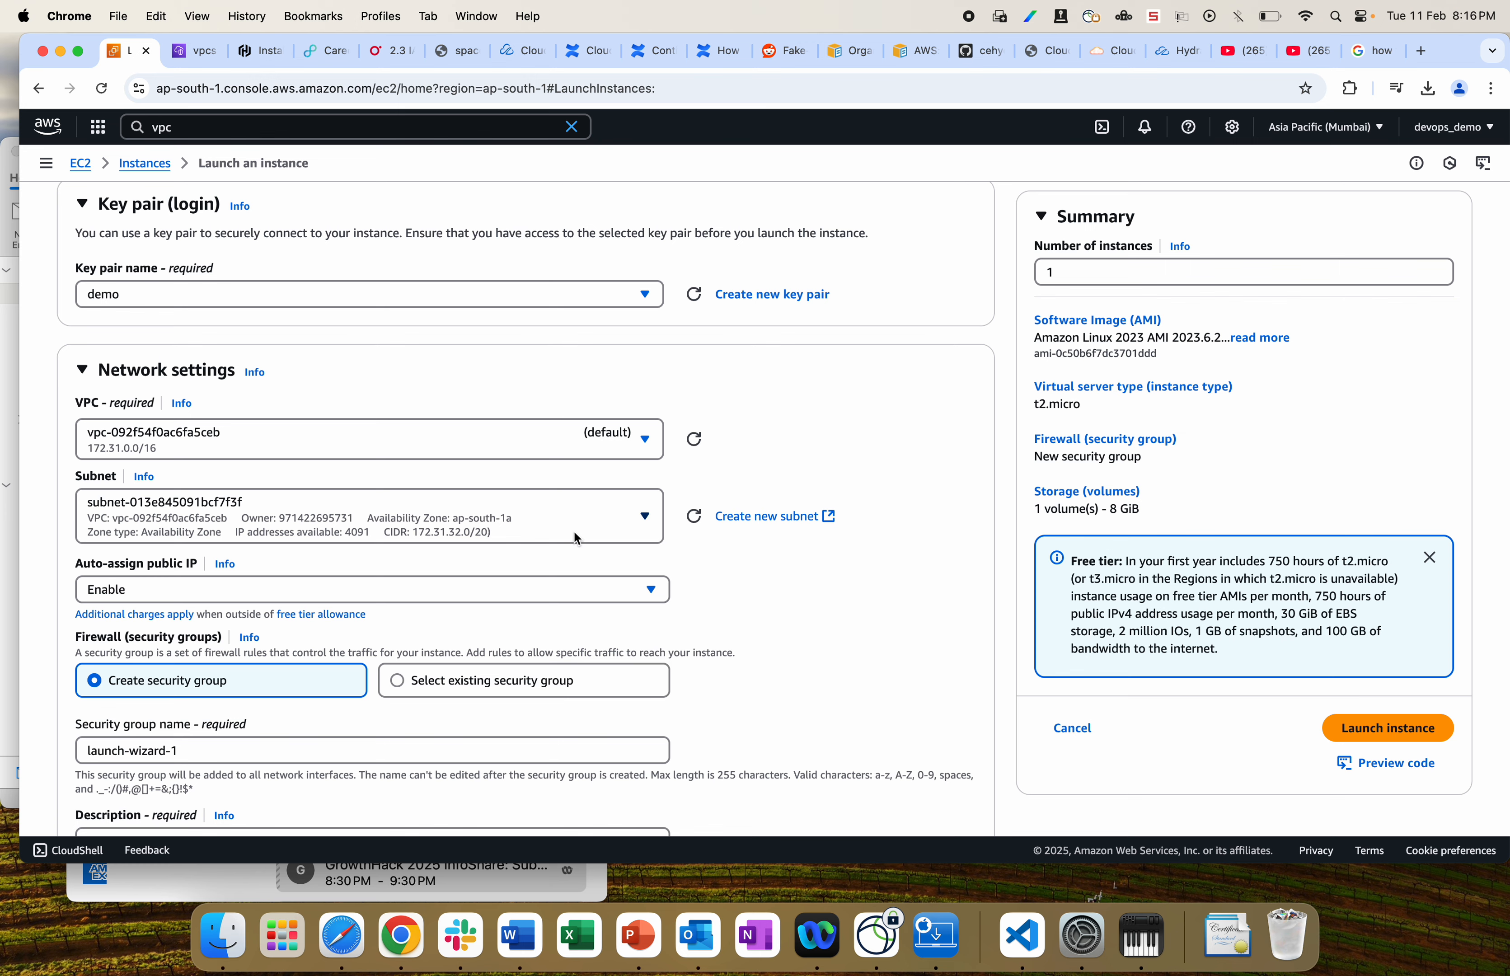
scroll(575, 531, down, 3)
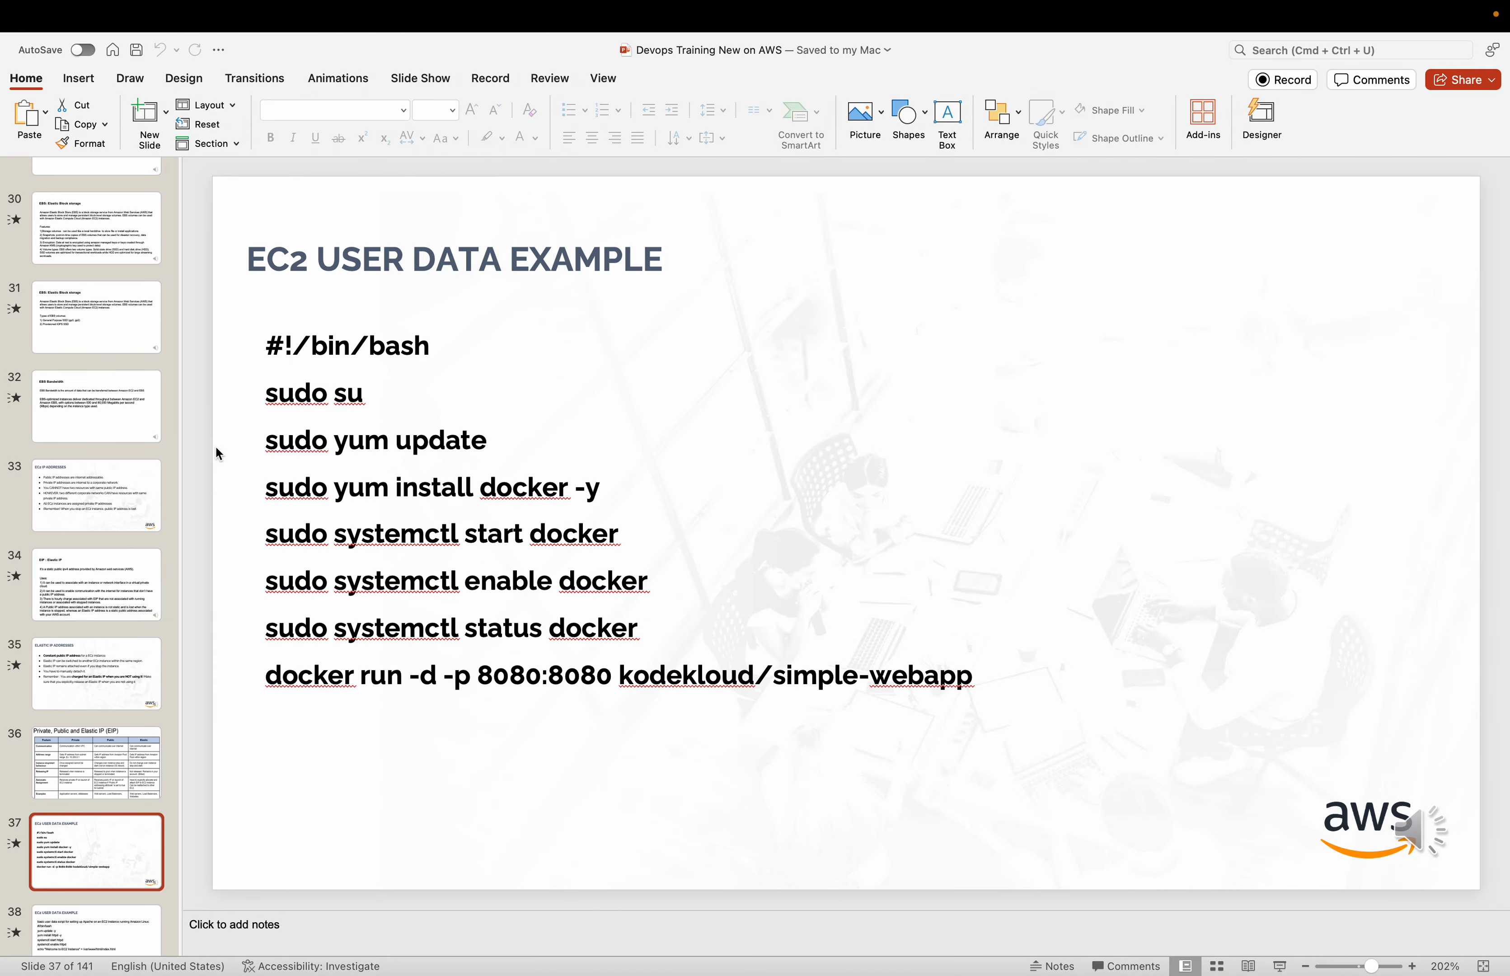
Step: Show PowerPoint slide 36 comparing Private, Public and Elastic IPs, then return to Chrome
click(97, 735)
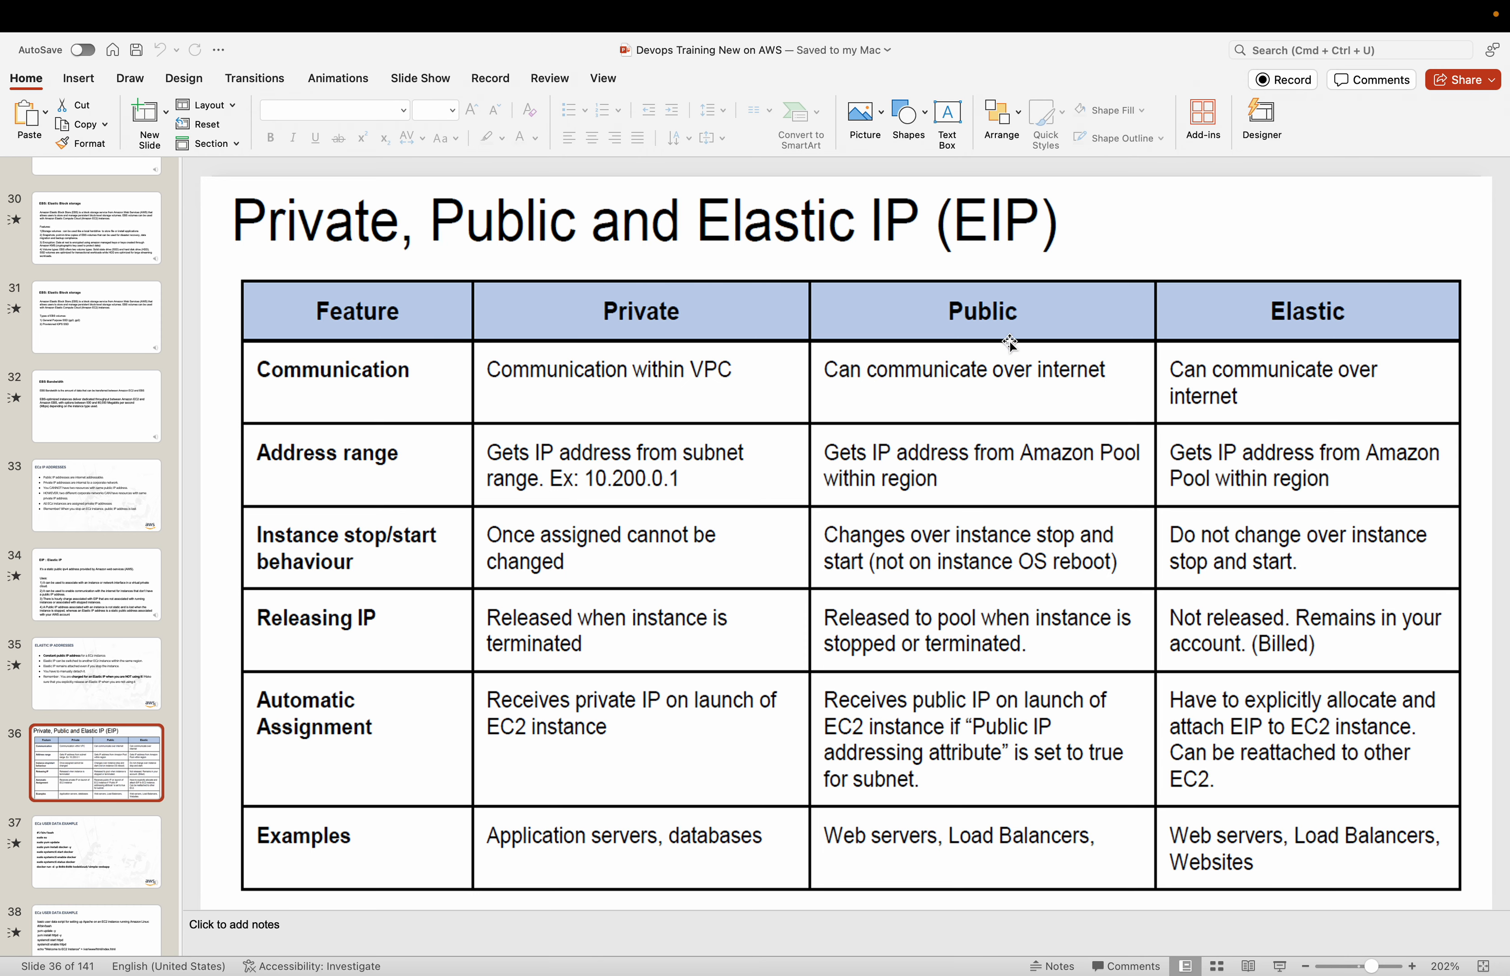
key(super+Tab)
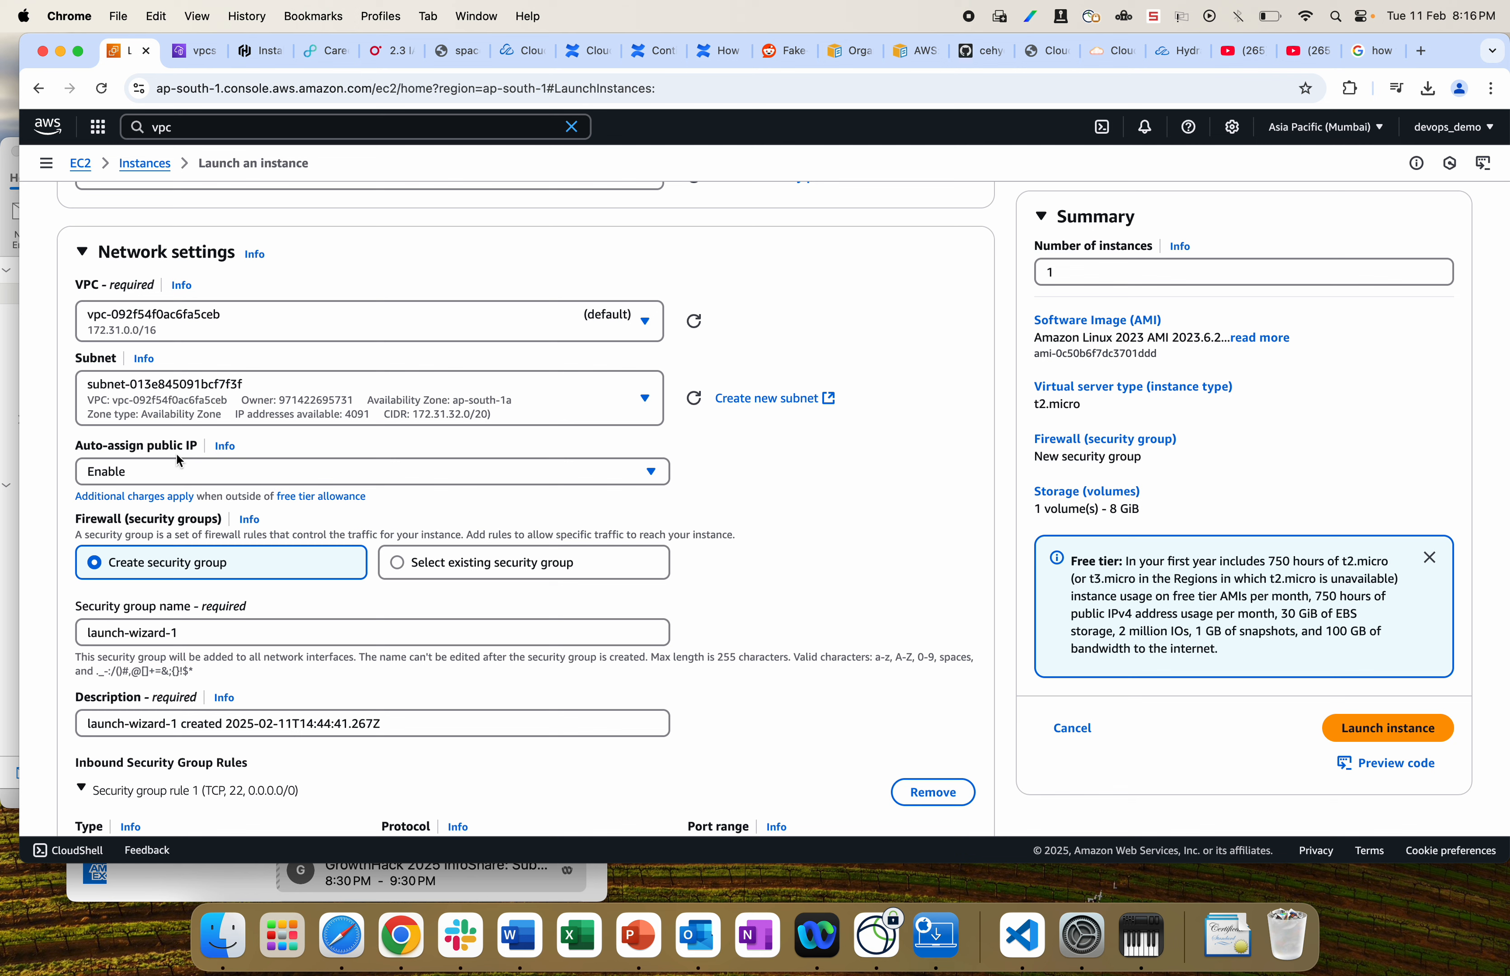
Step: Keep Auto-assign public IP set to Enable on the launch form
click(135, 479)
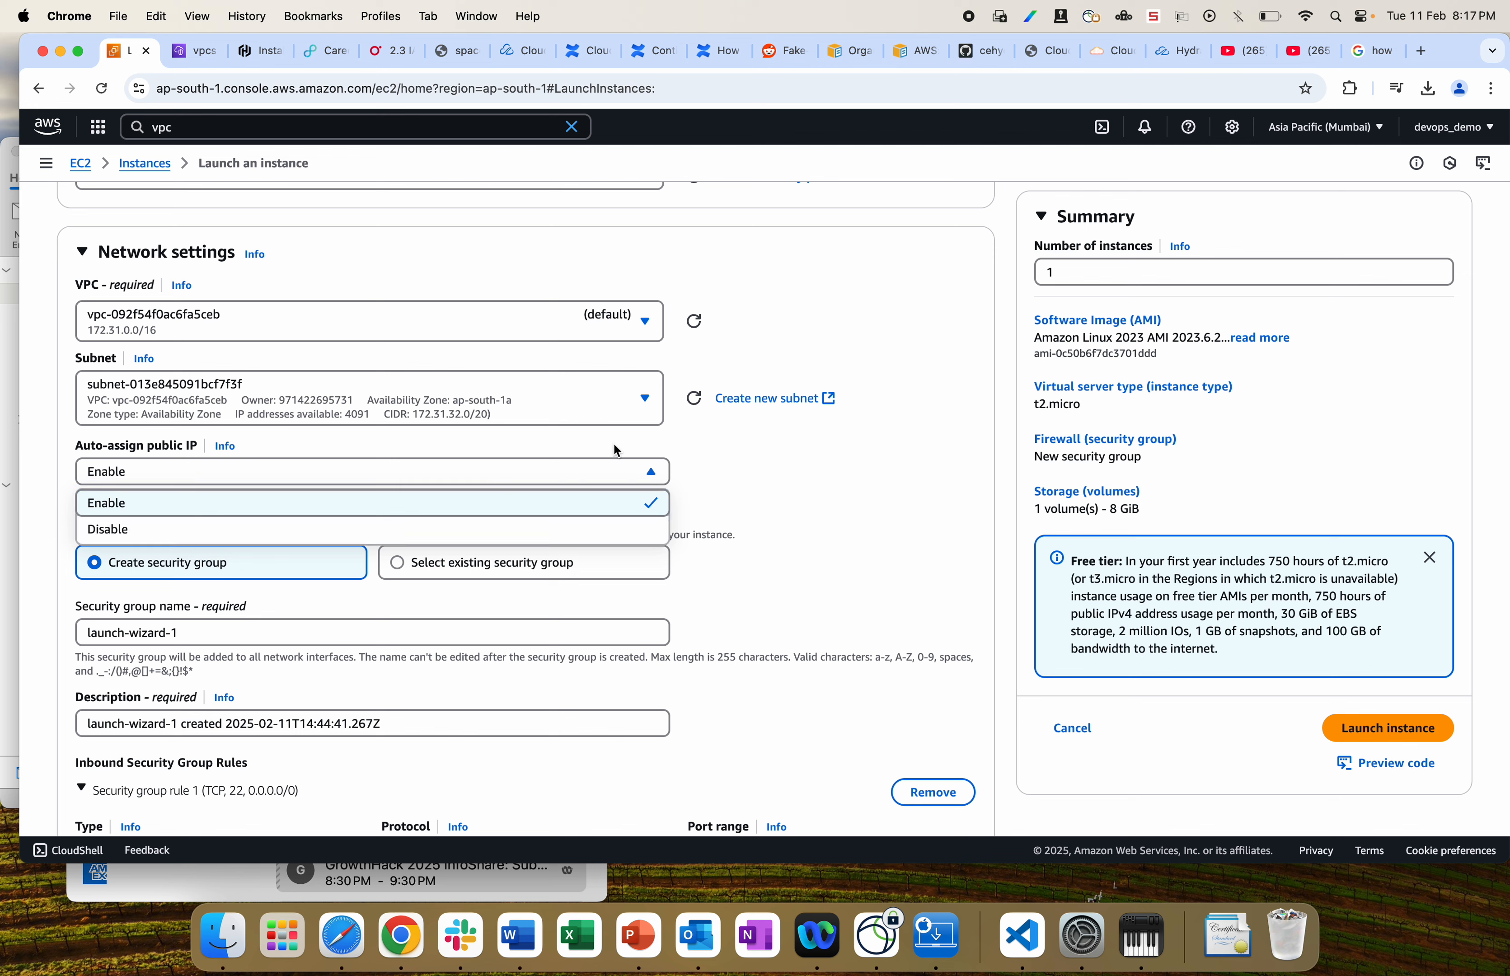
click(825, 447)
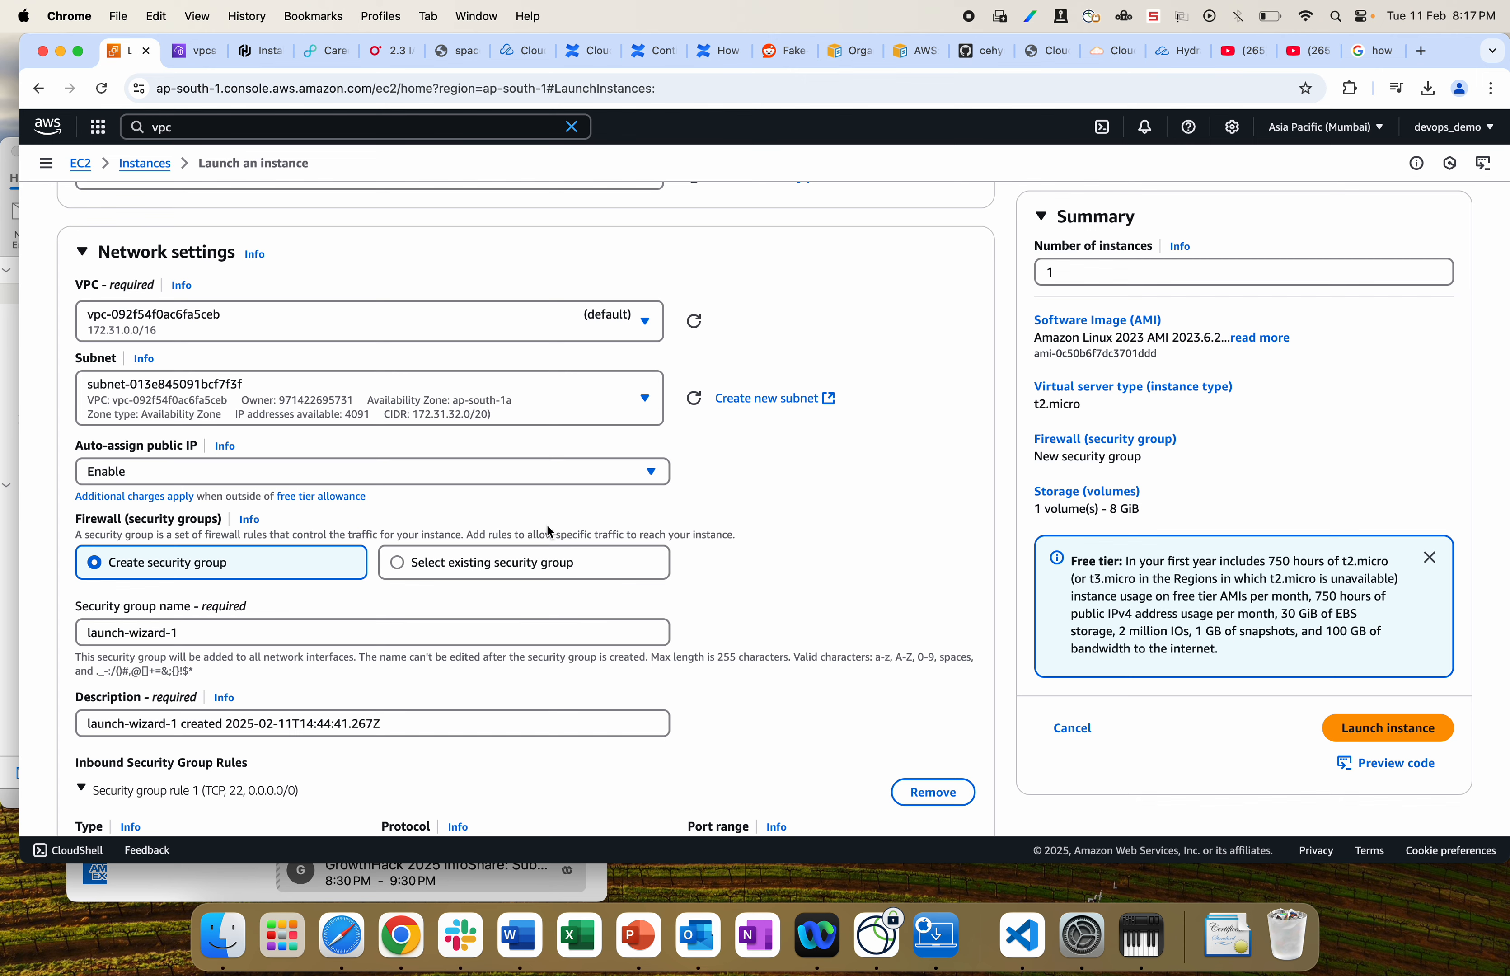
scroll(550, 532, down, 5)
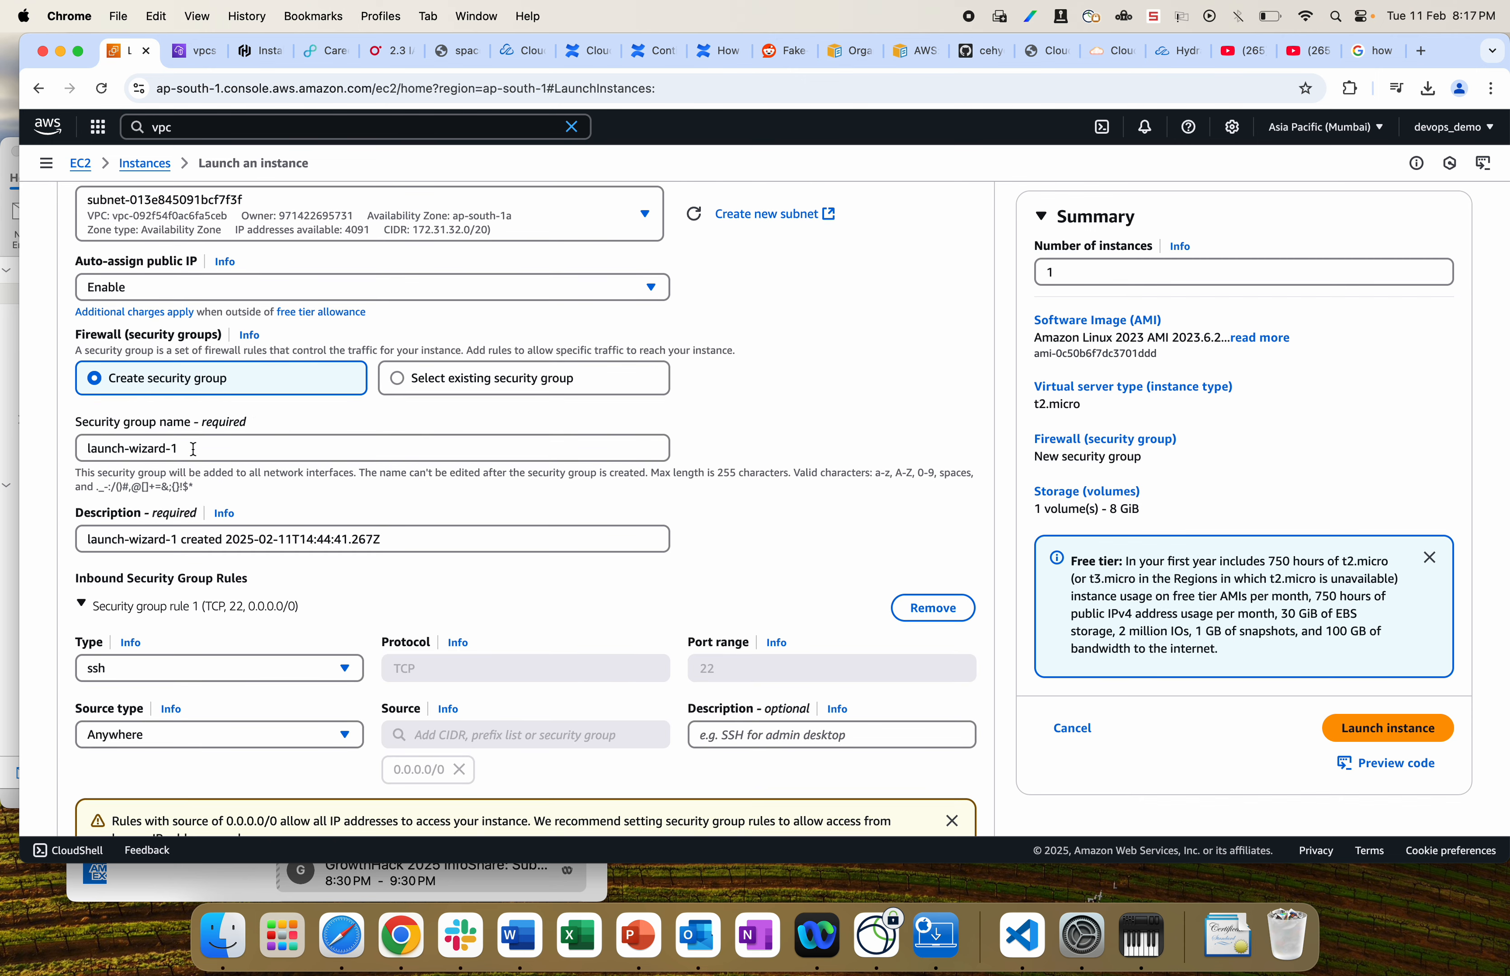
Step: Name the new security group demo-sg with the description 'demo sg'
click(192, 447)
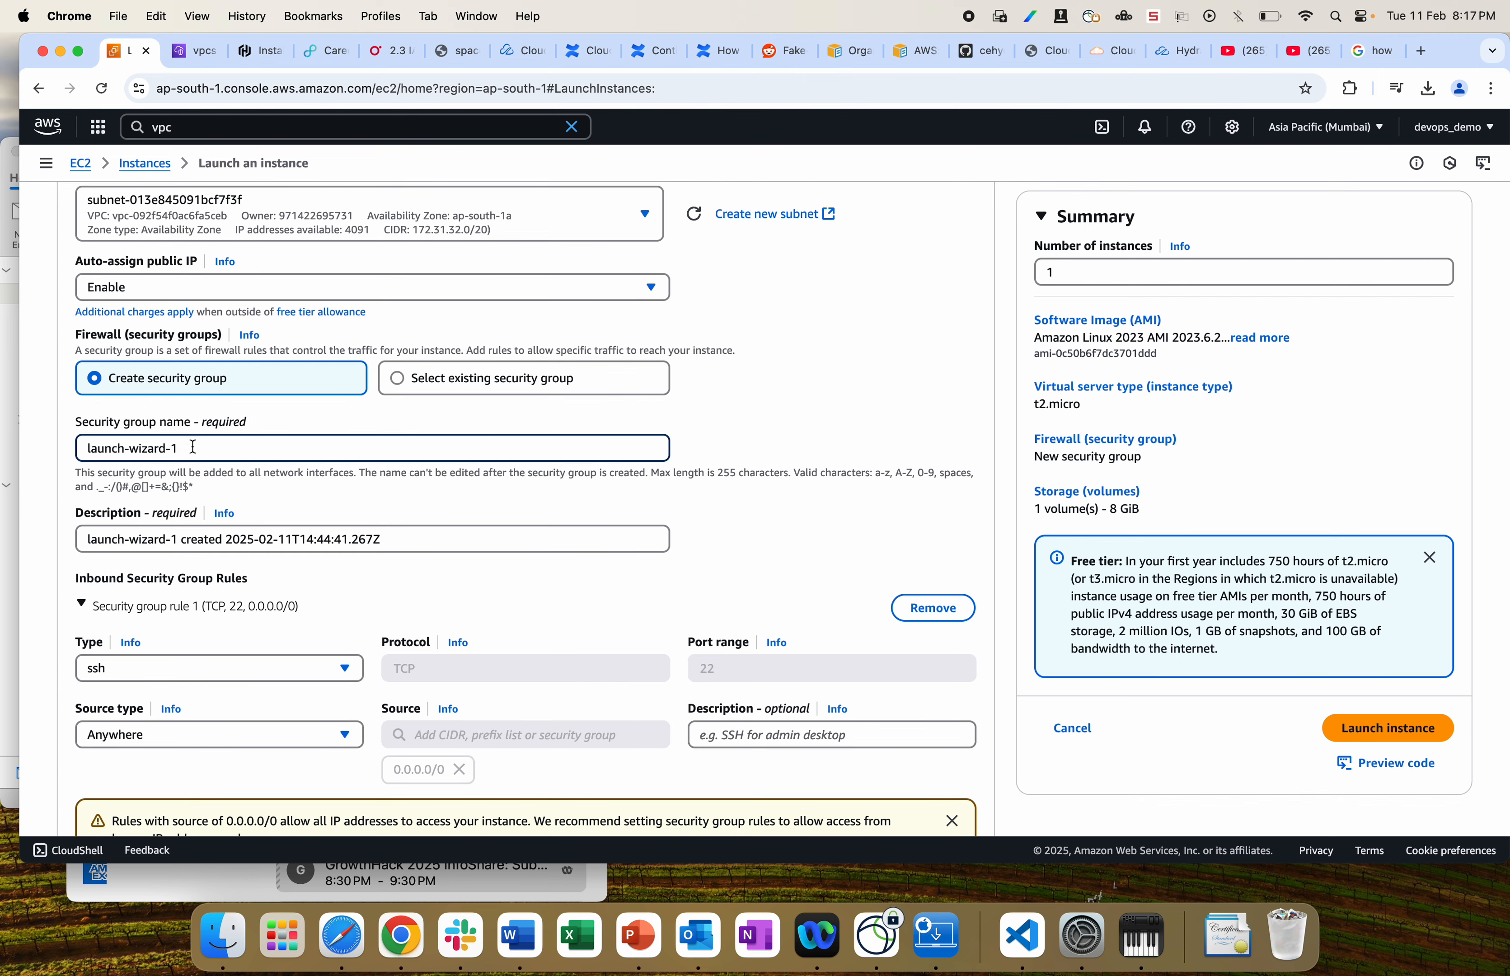
key(super+a)
key(BackSpace)
text(dem)
click(193, 540)
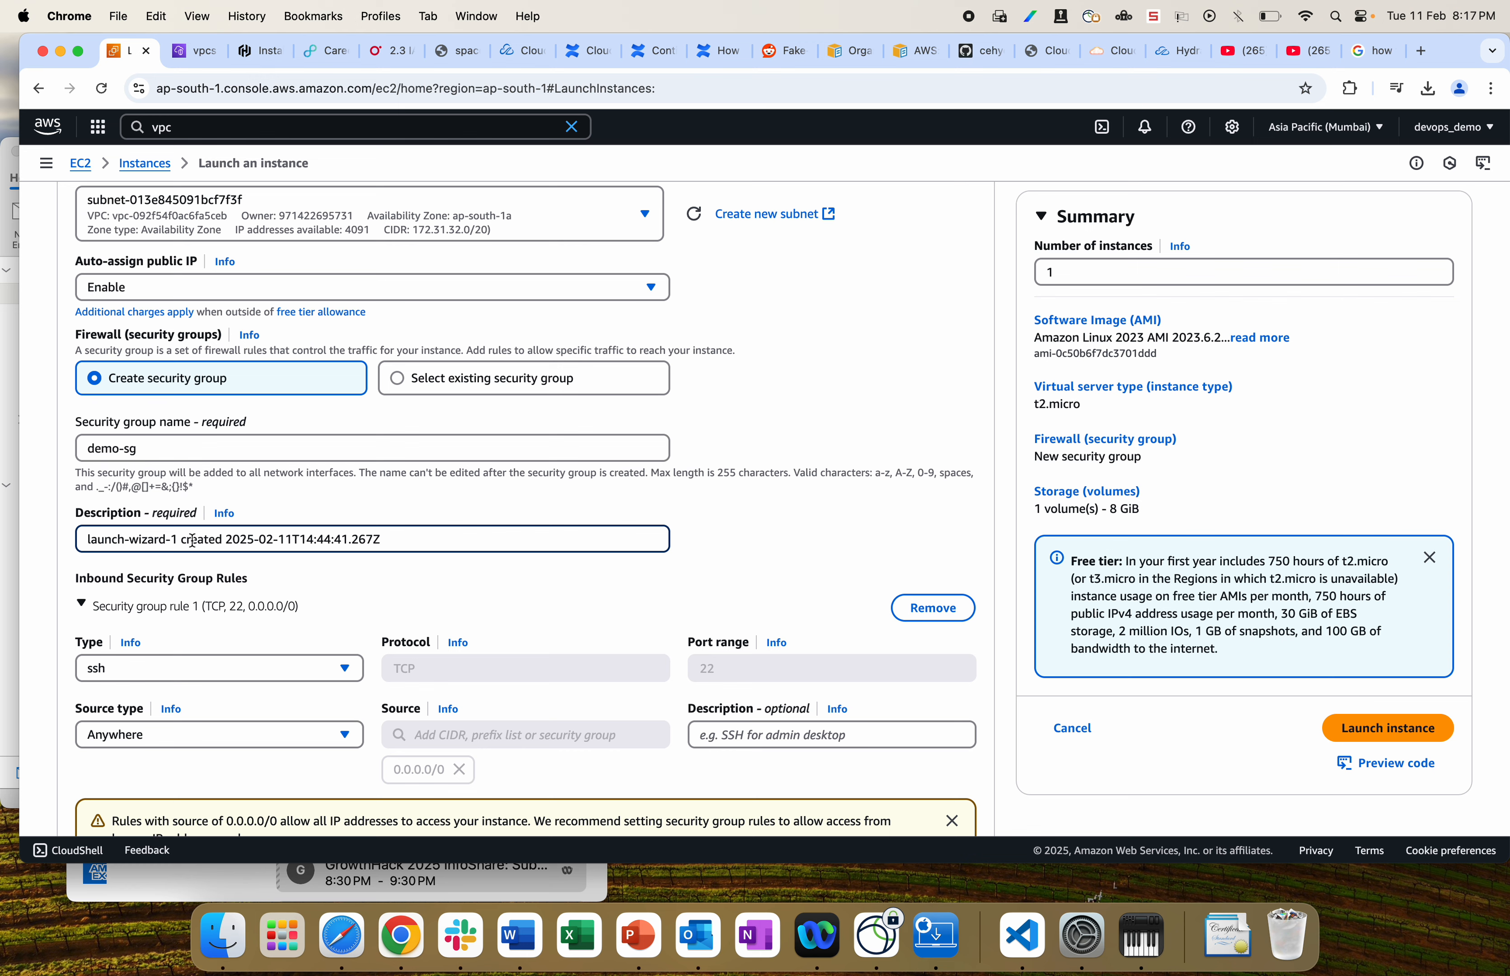
key(super+a)
key(BackSpace)
text(dem)
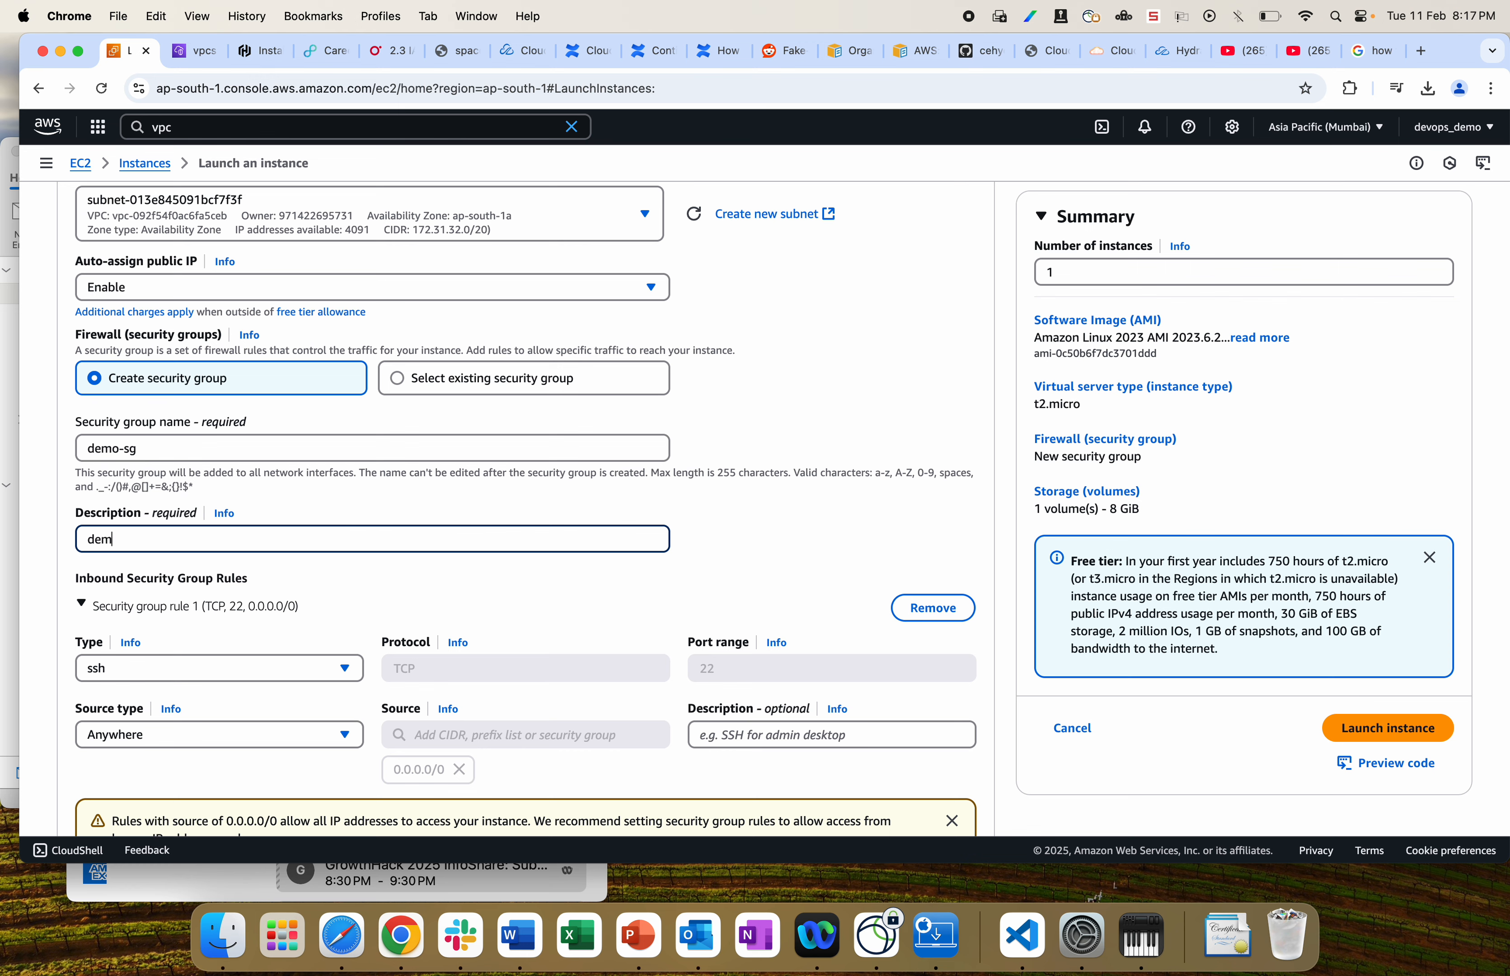
text(o sg)
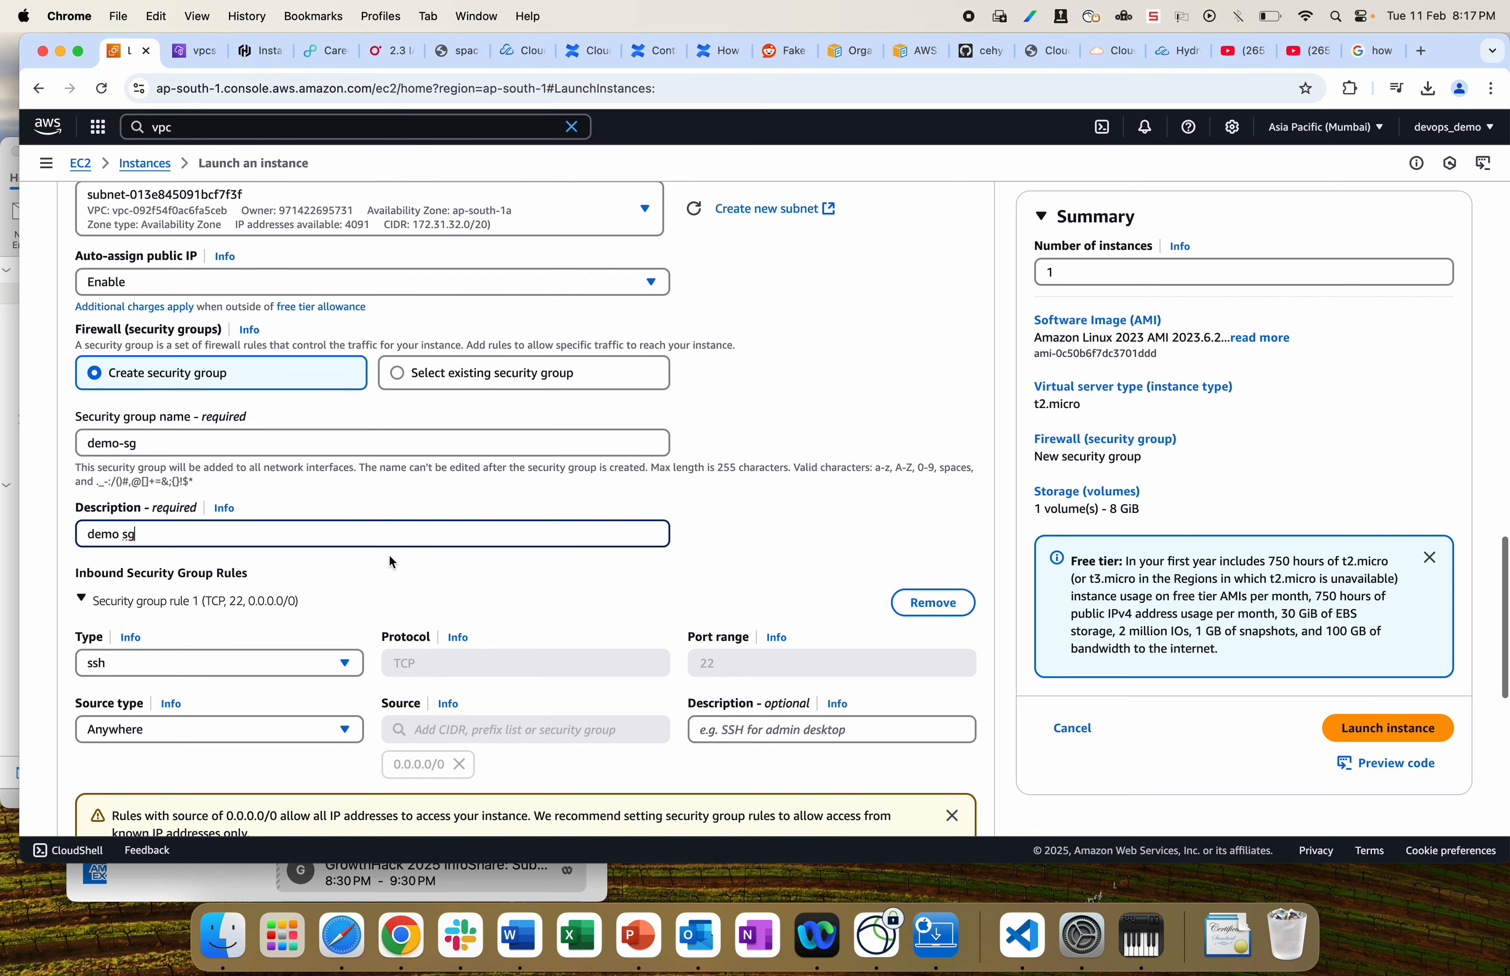
scroll(141, 576, down, 3)
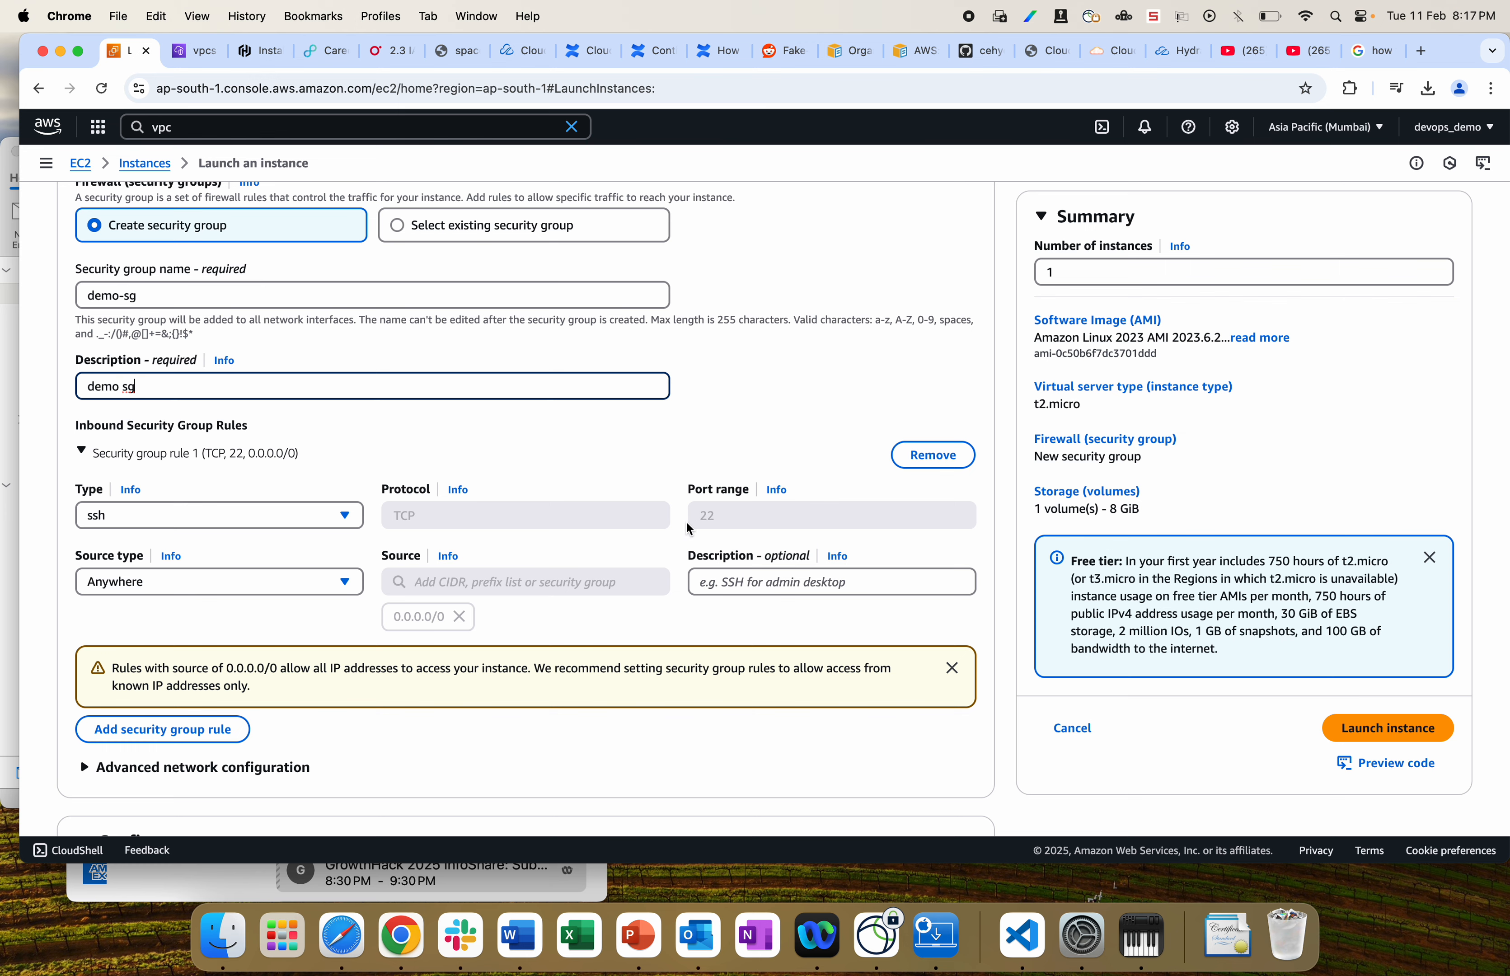
Step: Launch the demo t2.micro instance and open it from the success banner in Instances
scroll(220, 703, down, 2)
scroll(220, 703, down, 8)
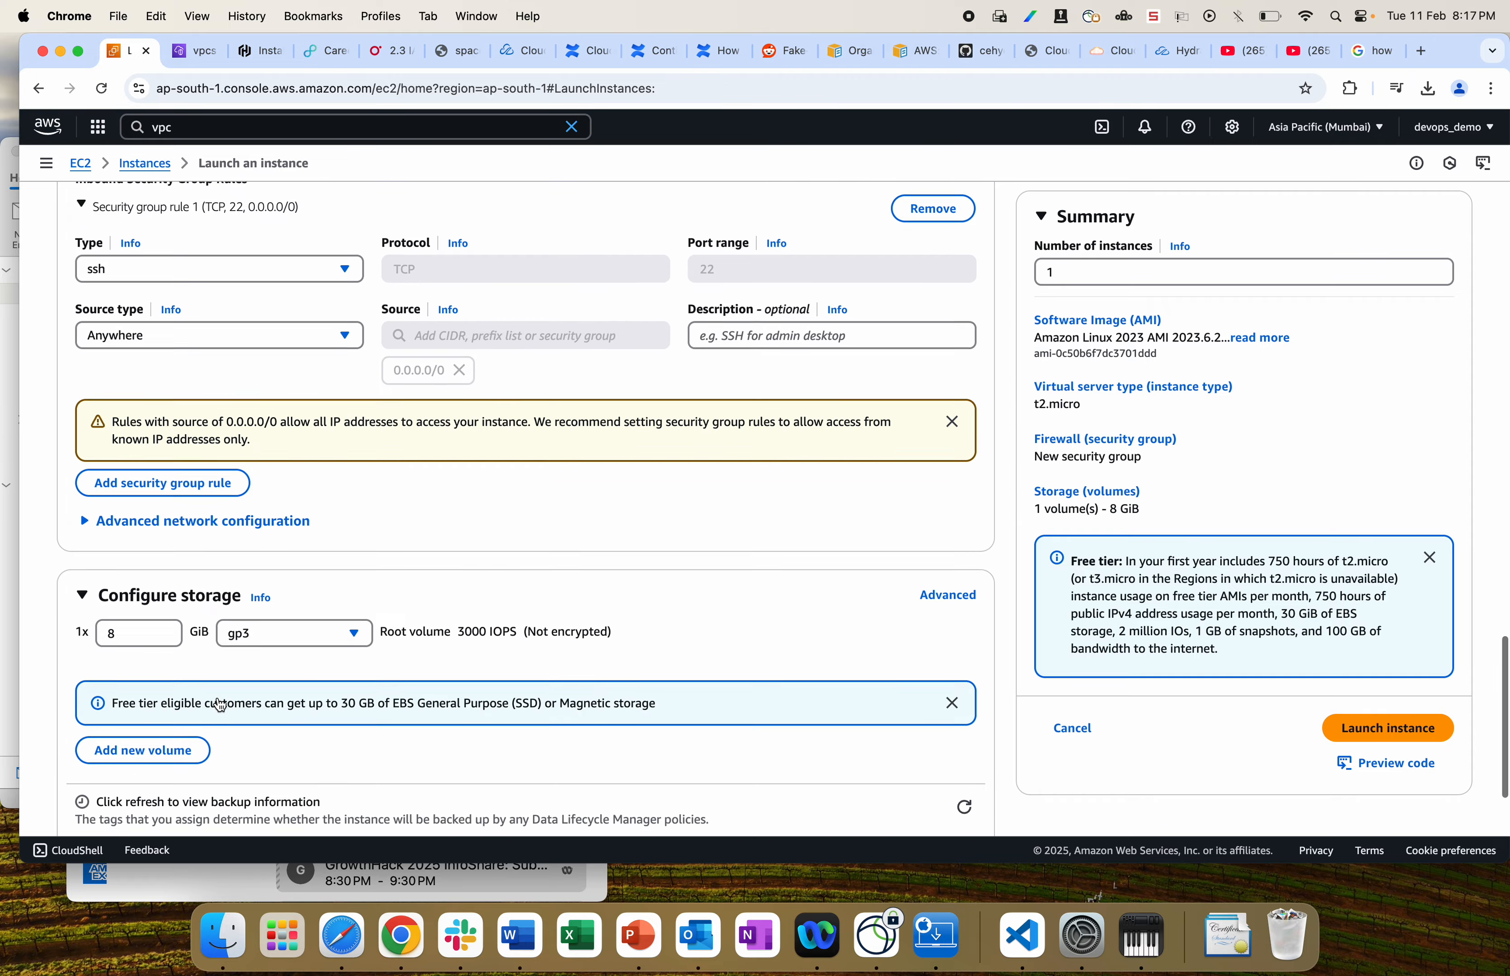
scroll(379, 440, up, 8)
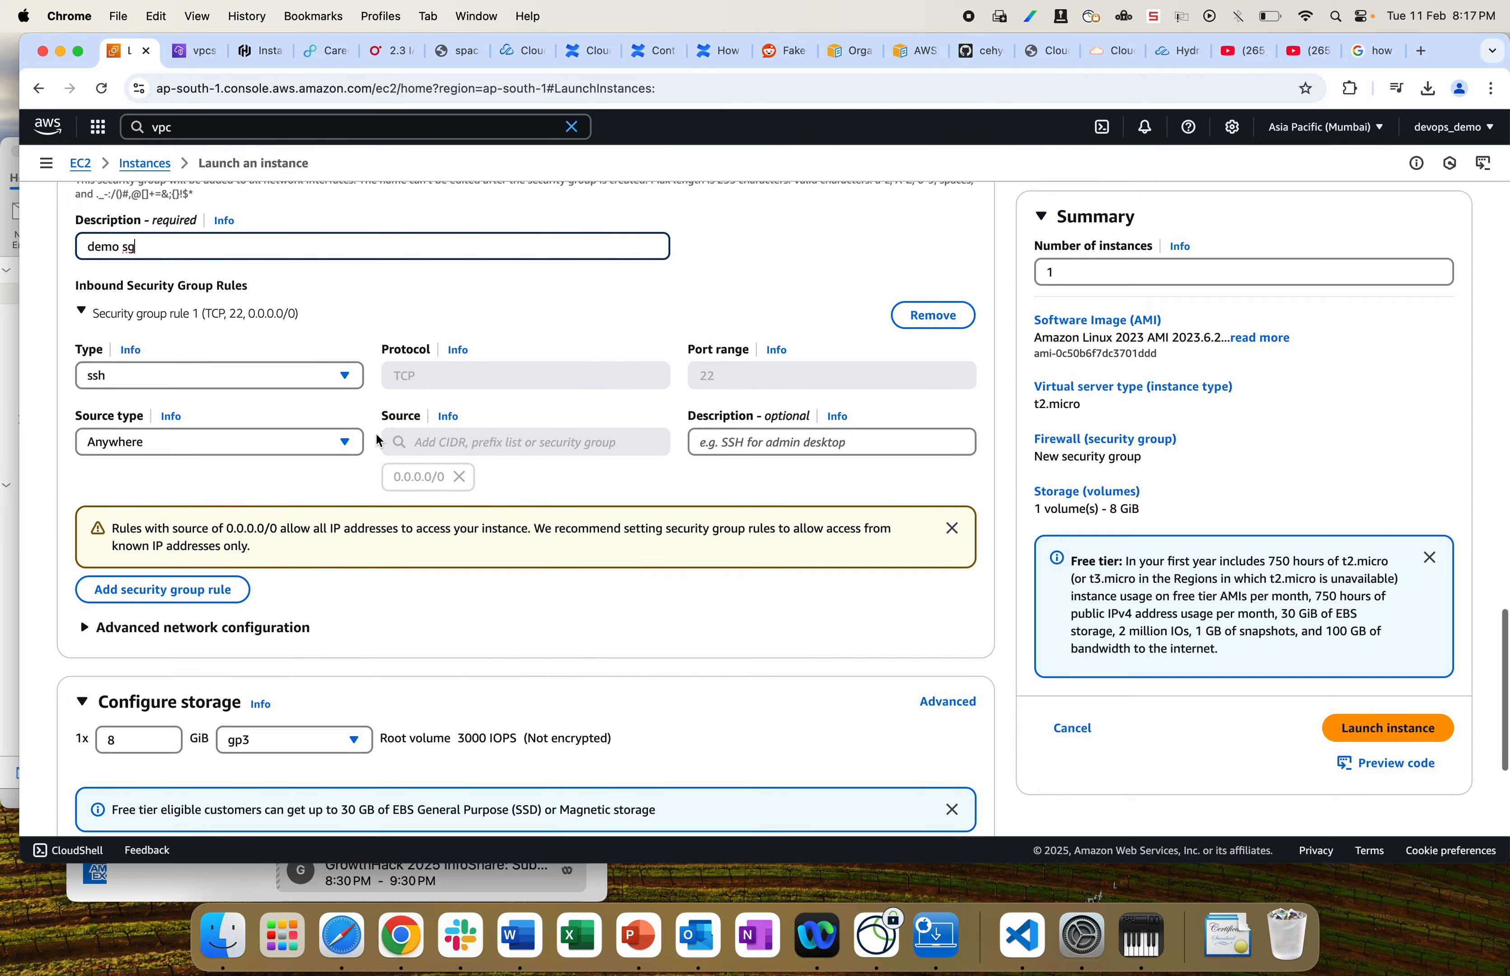
scroll(379, 440, up, 15)
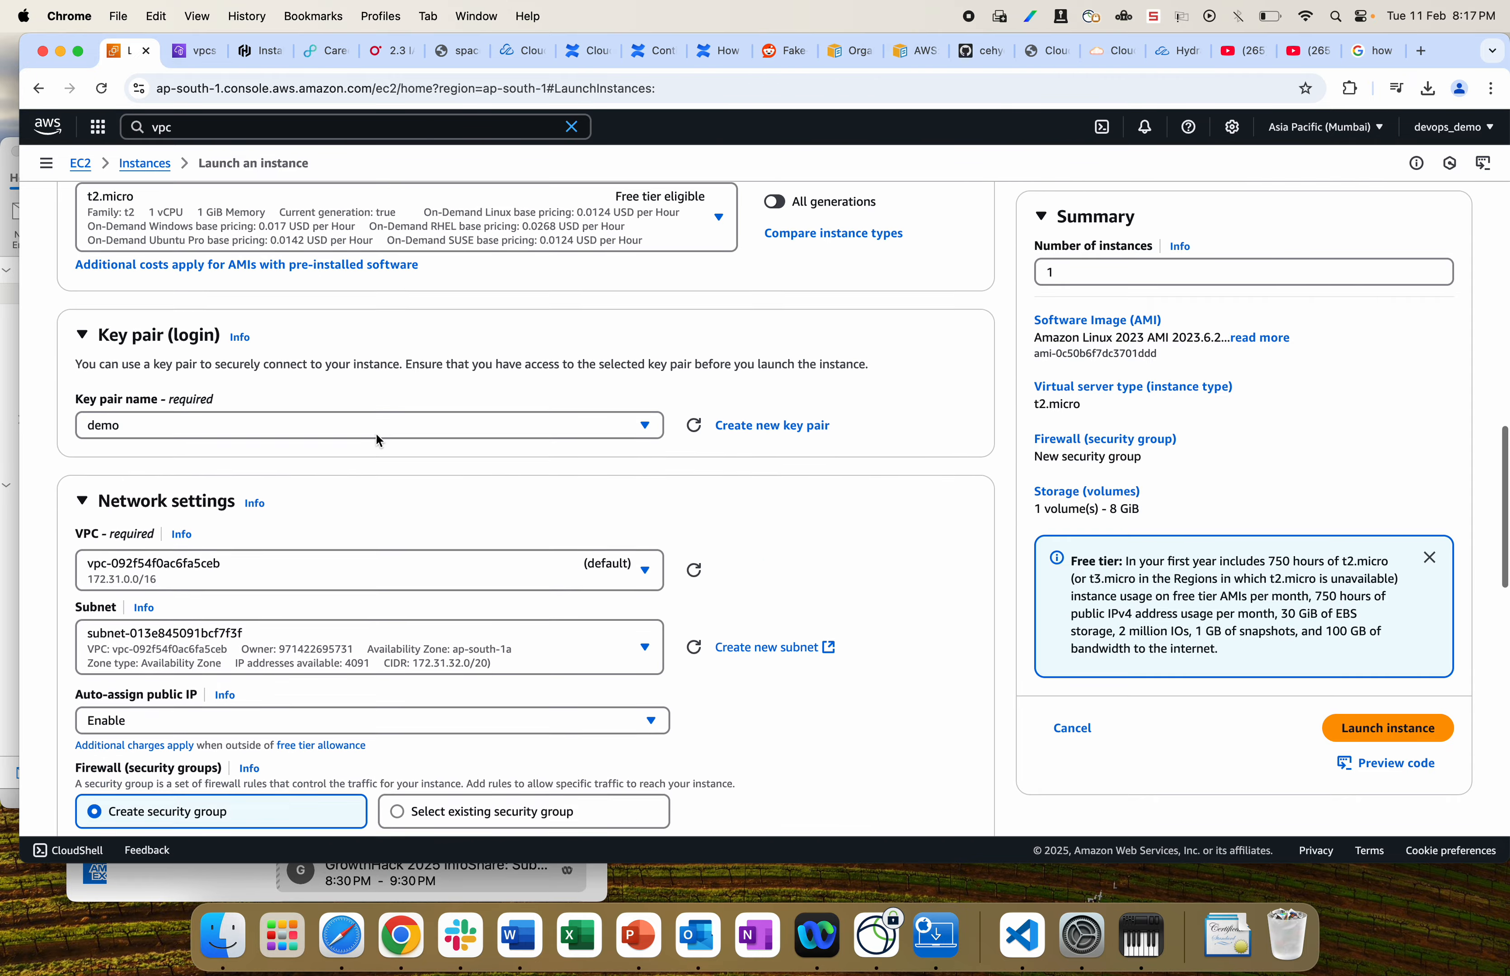
scroll(378, 441, down, 20)
scroll(378, 441, up, 5)
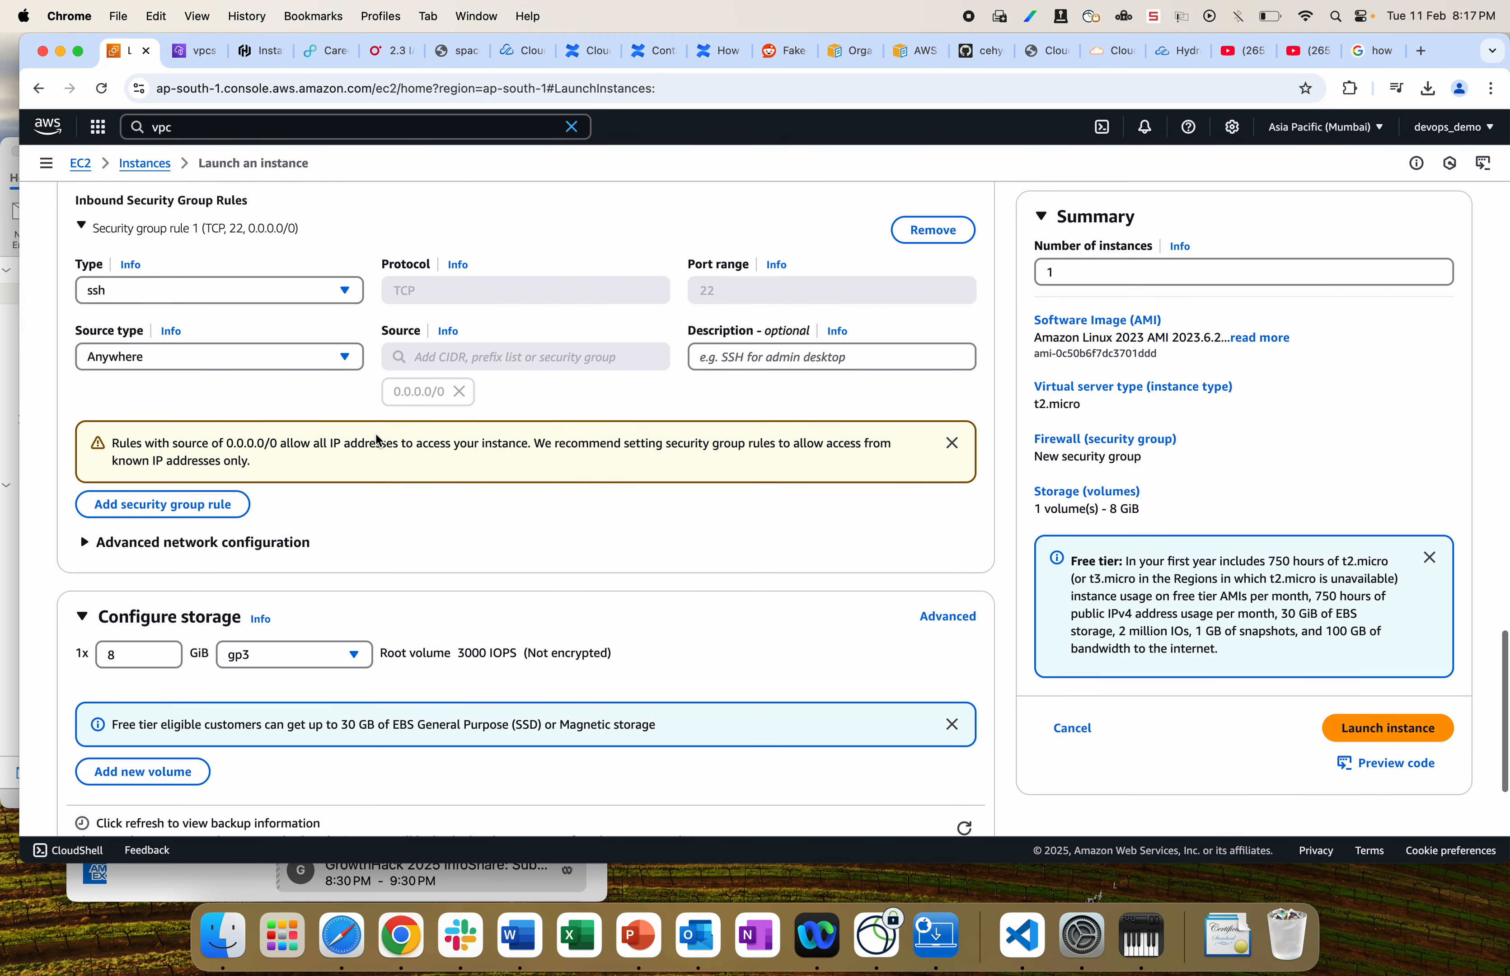
click(1398, 735)
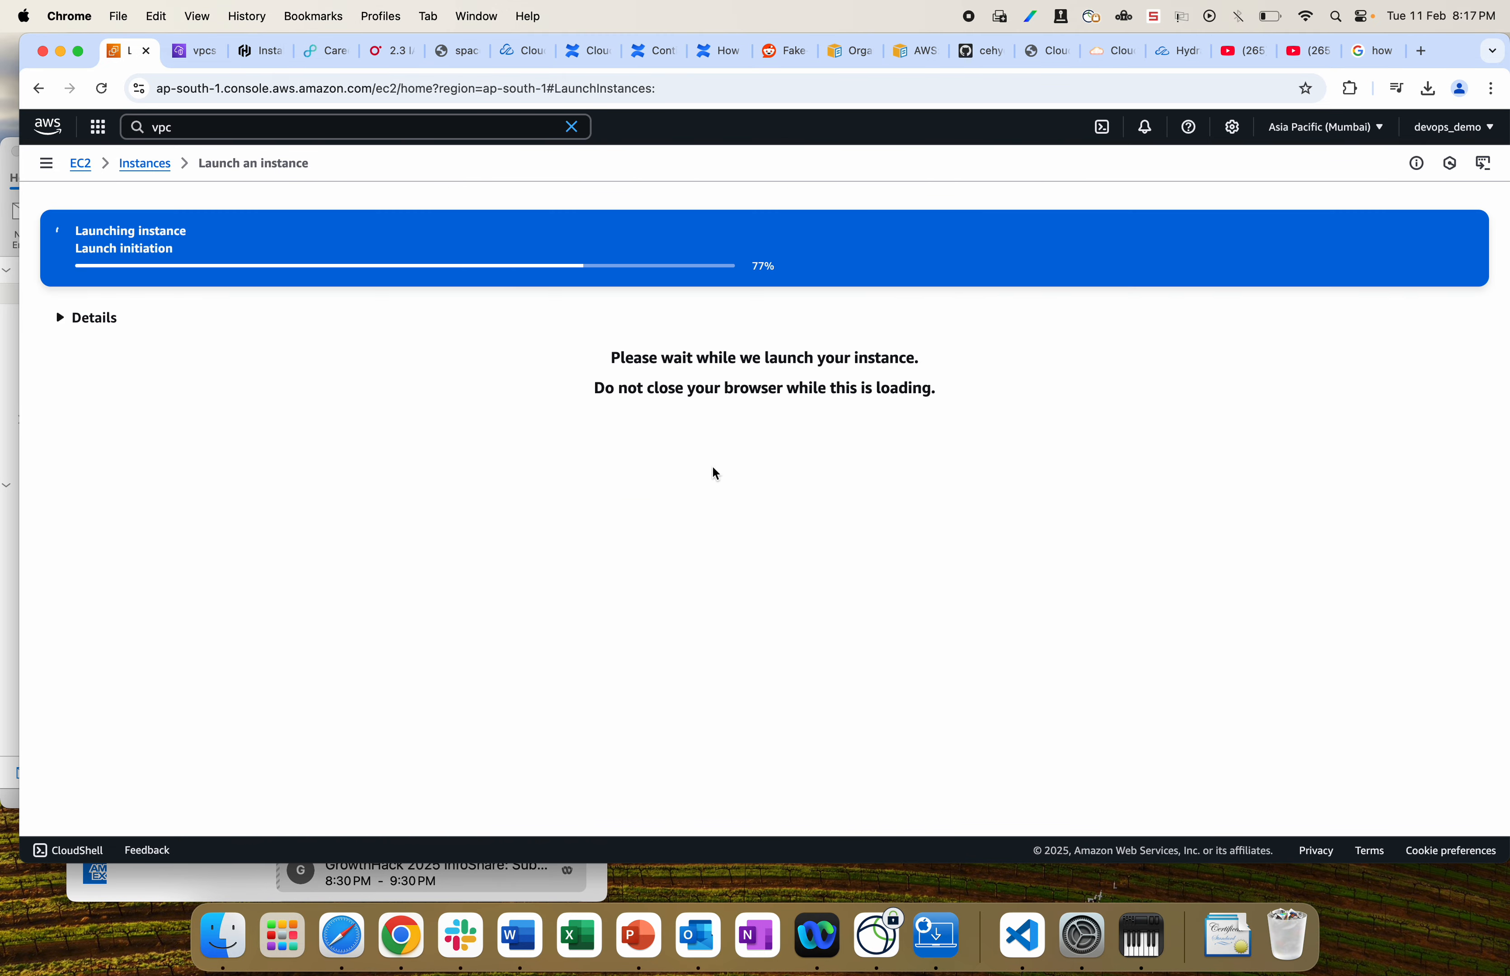
click(348, 253)
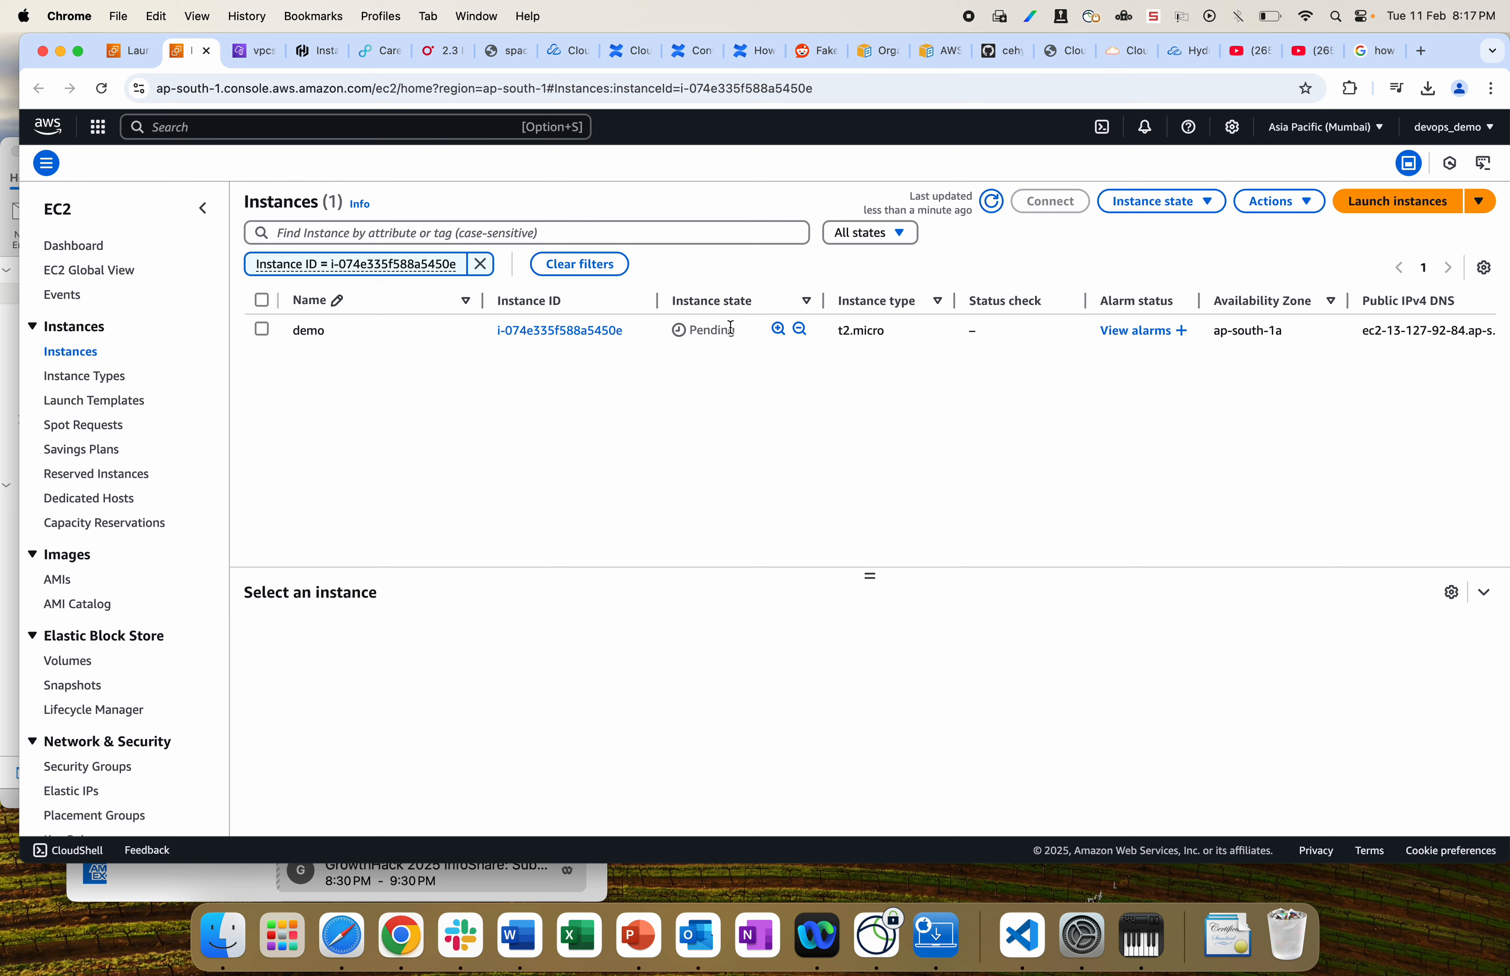
Step: Refresh the instance list and open the Pending demo instance's summary page
click(992, 203)
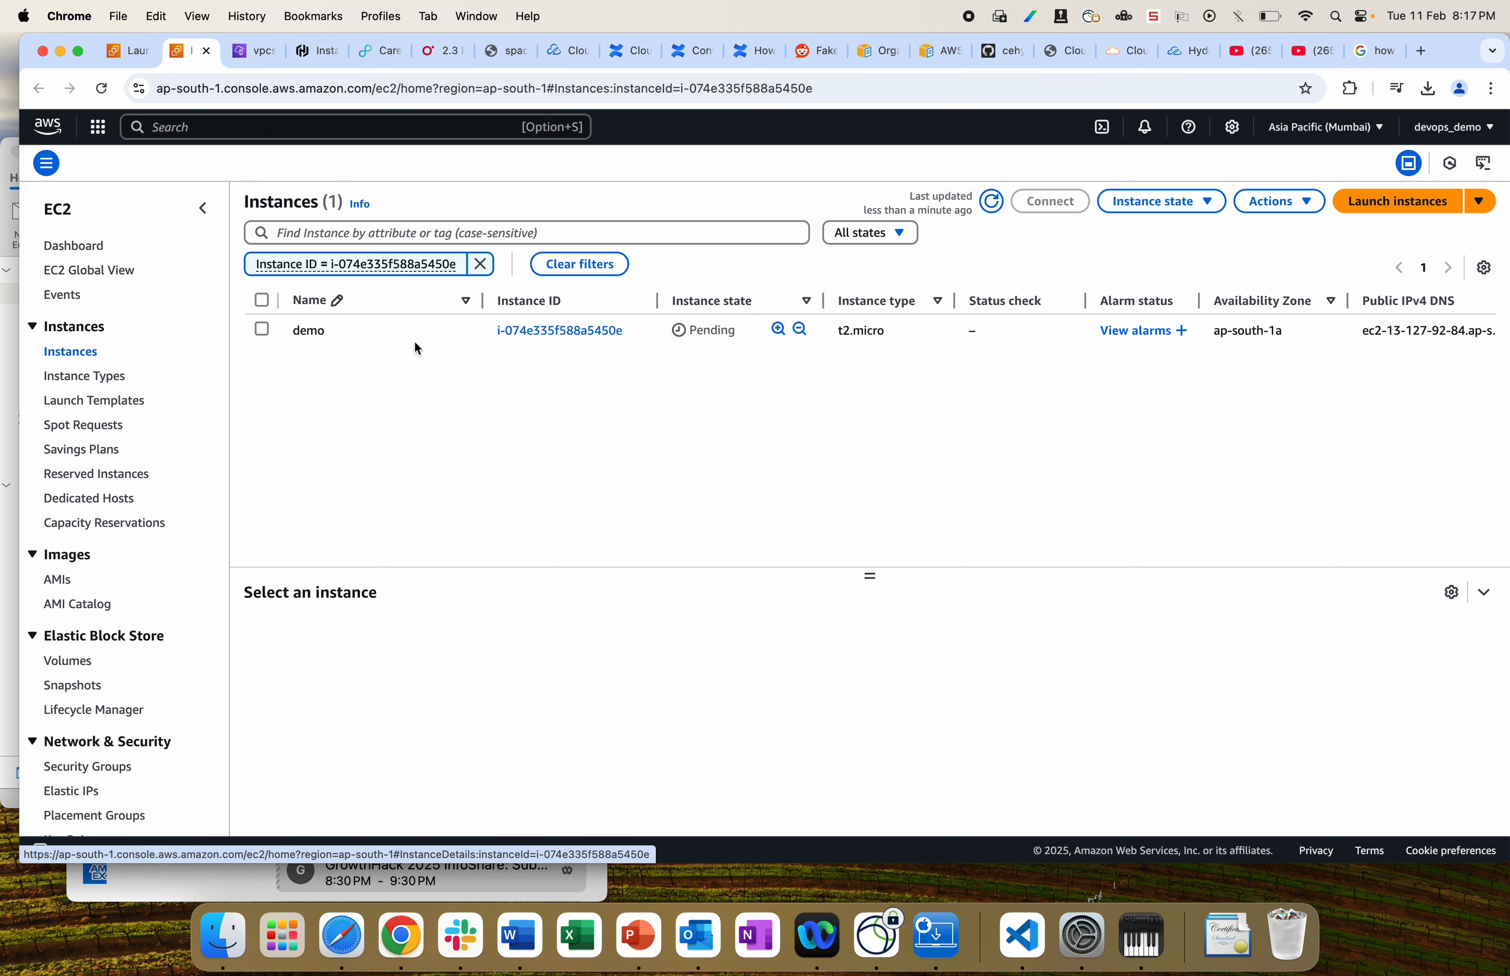
click(537, 332)
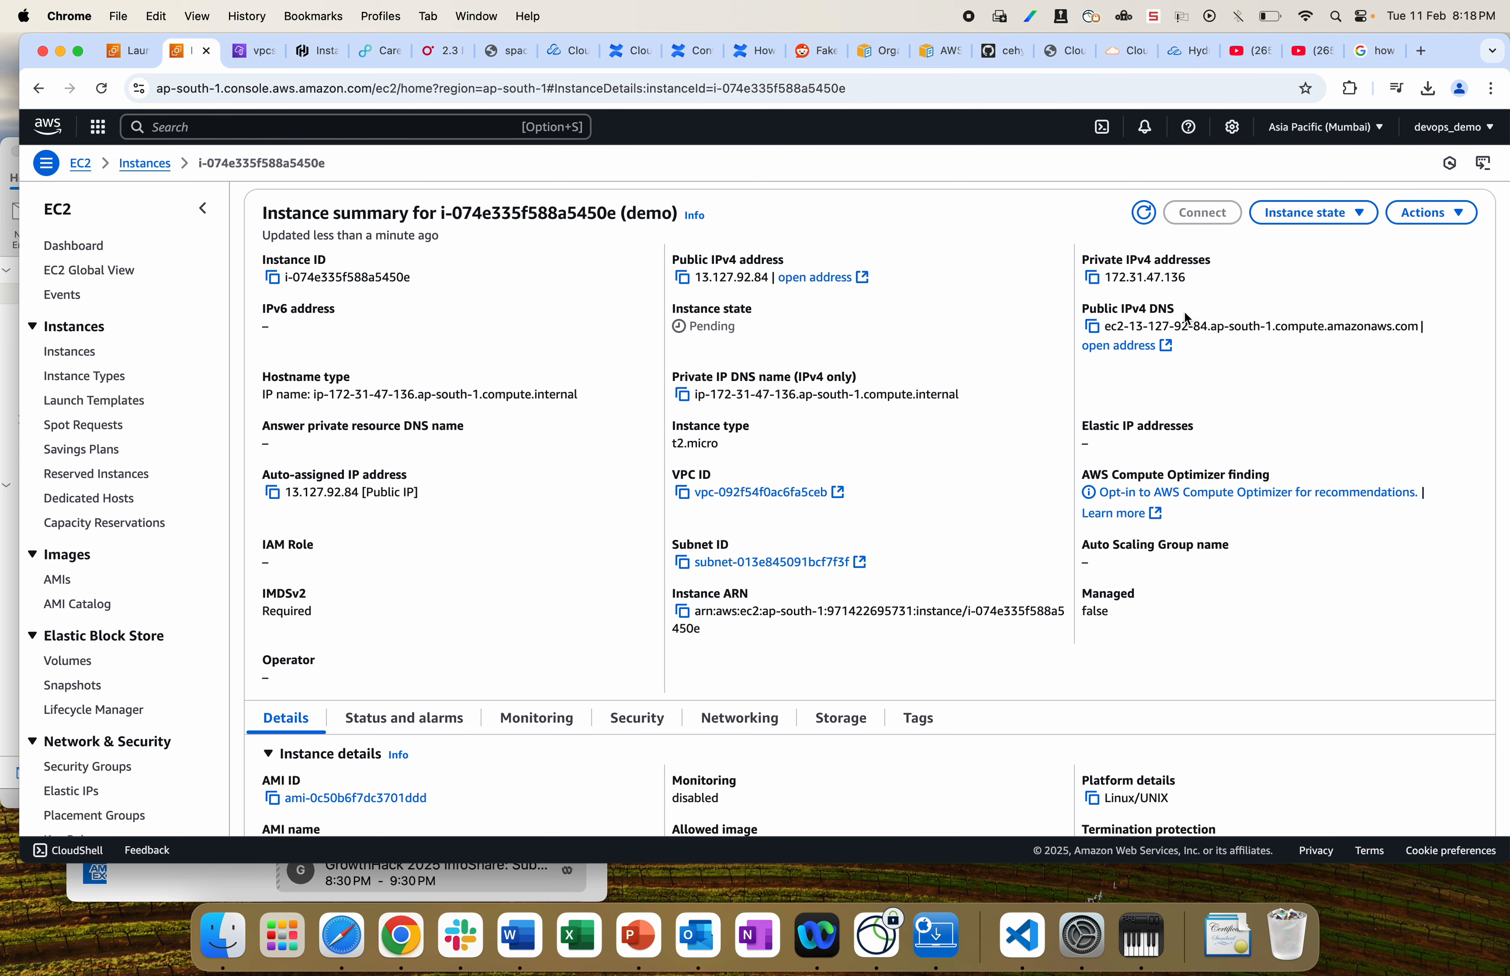
scroll(761, 584, down, 3)
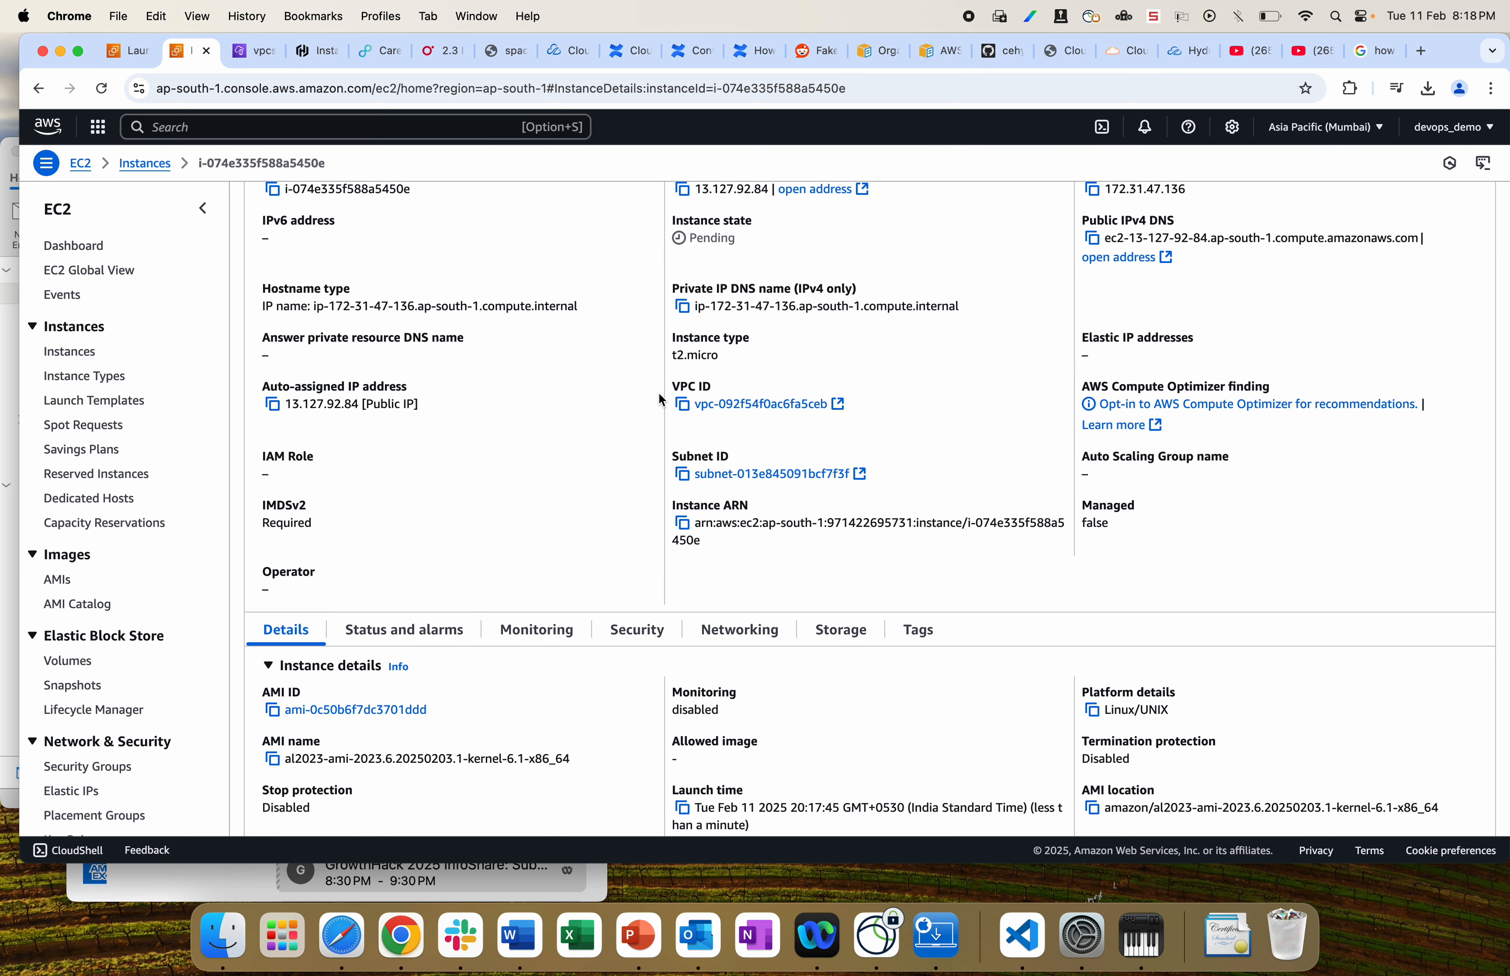
scroll(756, 432, down, 5)
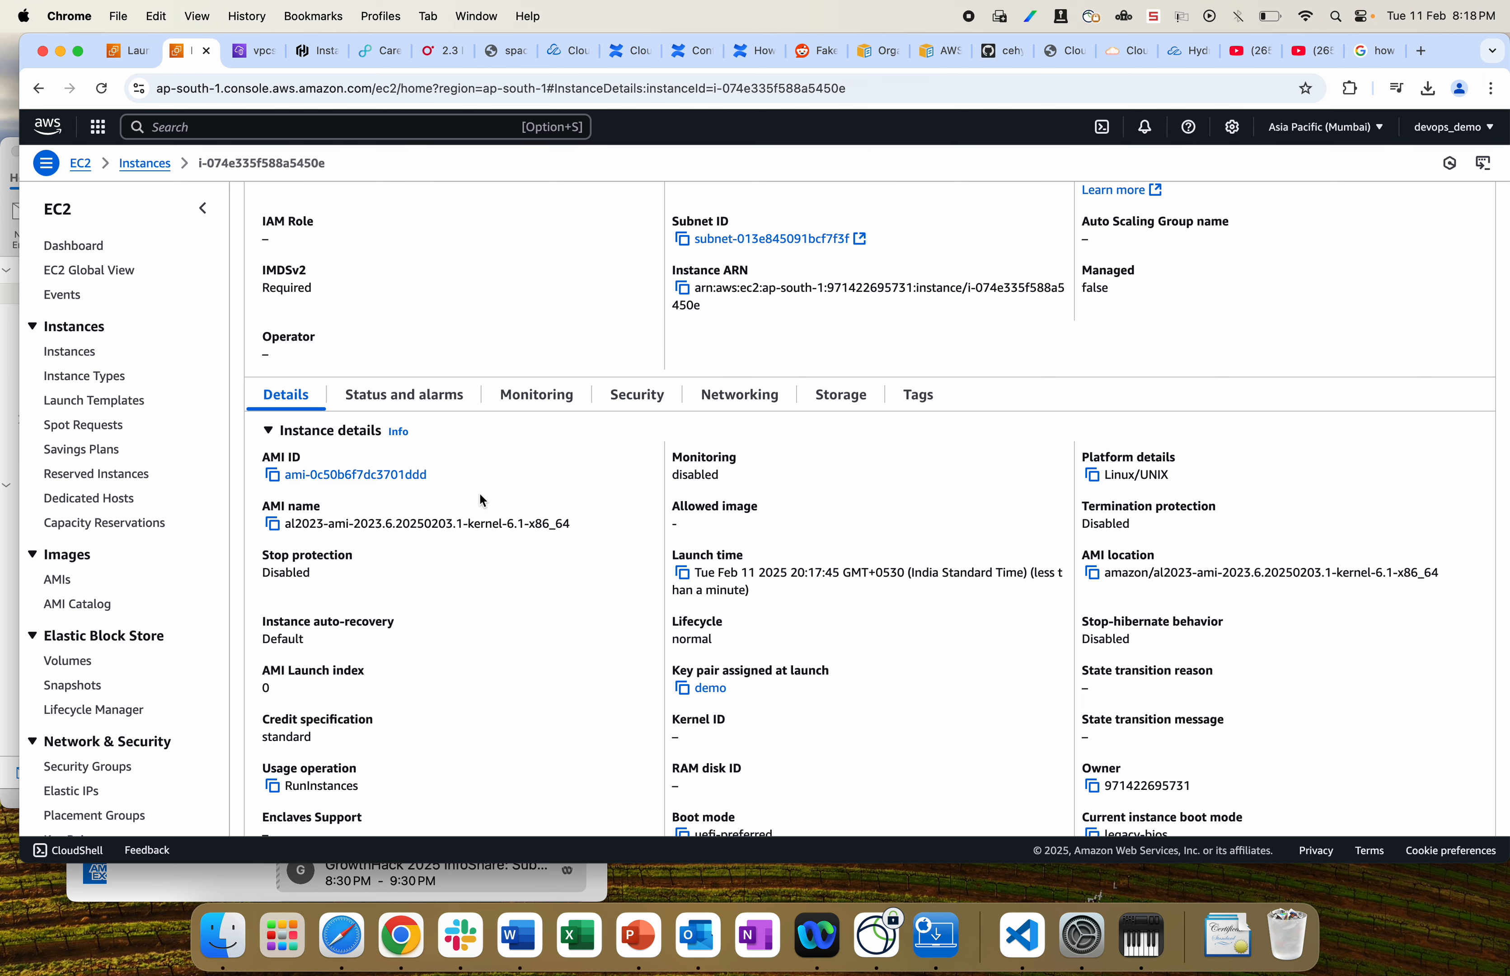
scroll(481, 498, down, 3)
scroll(481, 499, up, 2)
Step: Review the demo-sg rules on Security and the ap-south-1a zone on Networking
click(634, 362)
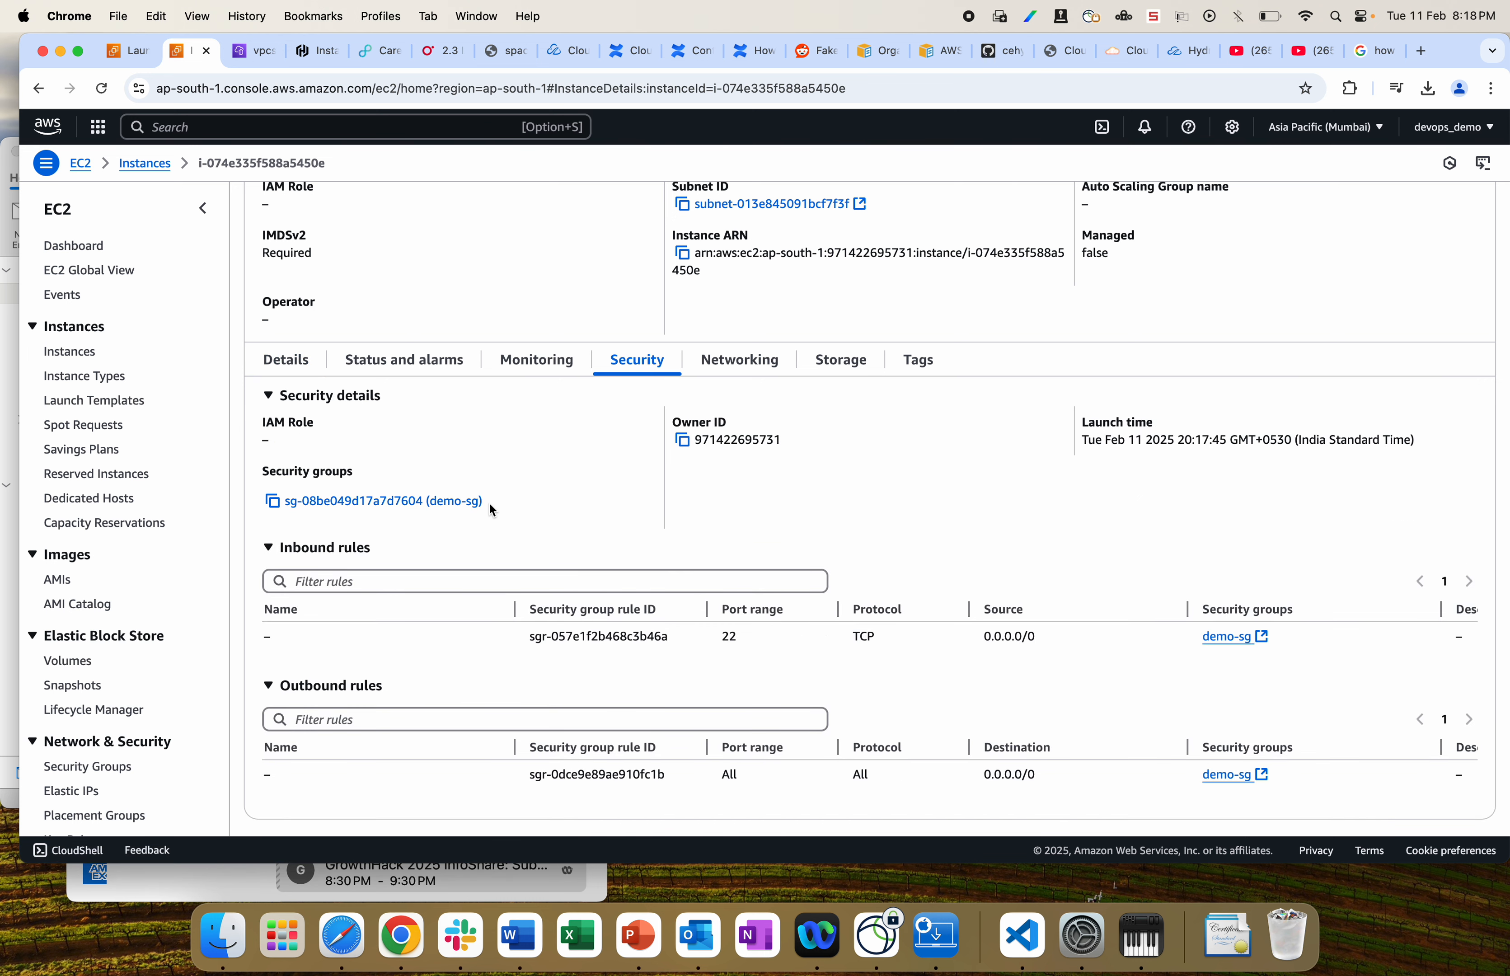
click(740, 360)
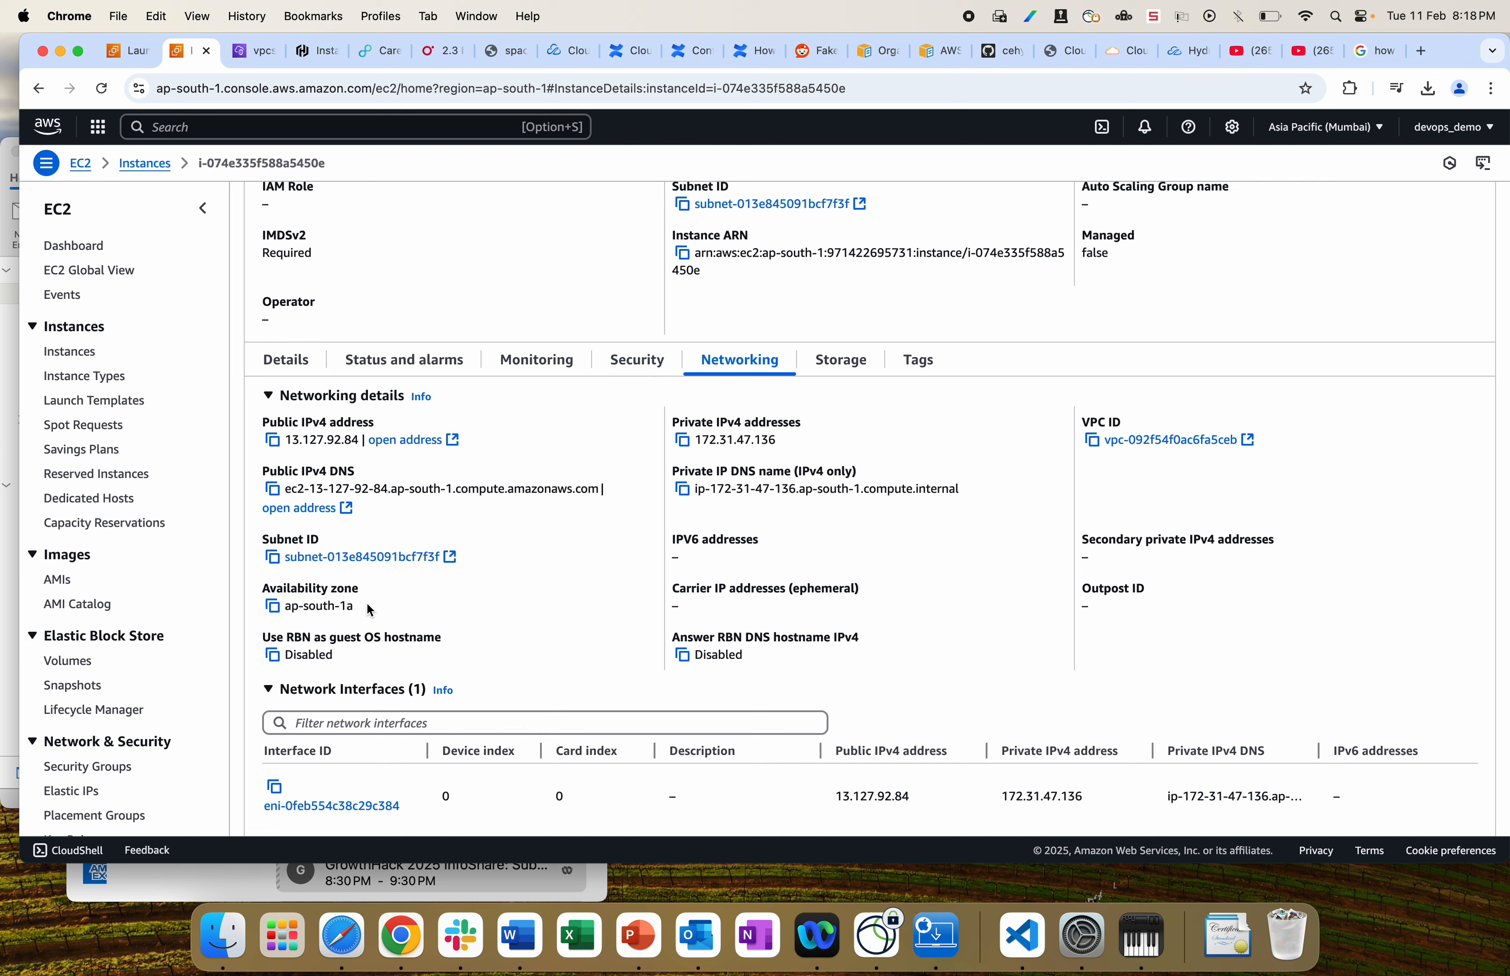
drag(367, 603, 300, 601)
scroll(490, 557, up, 5)
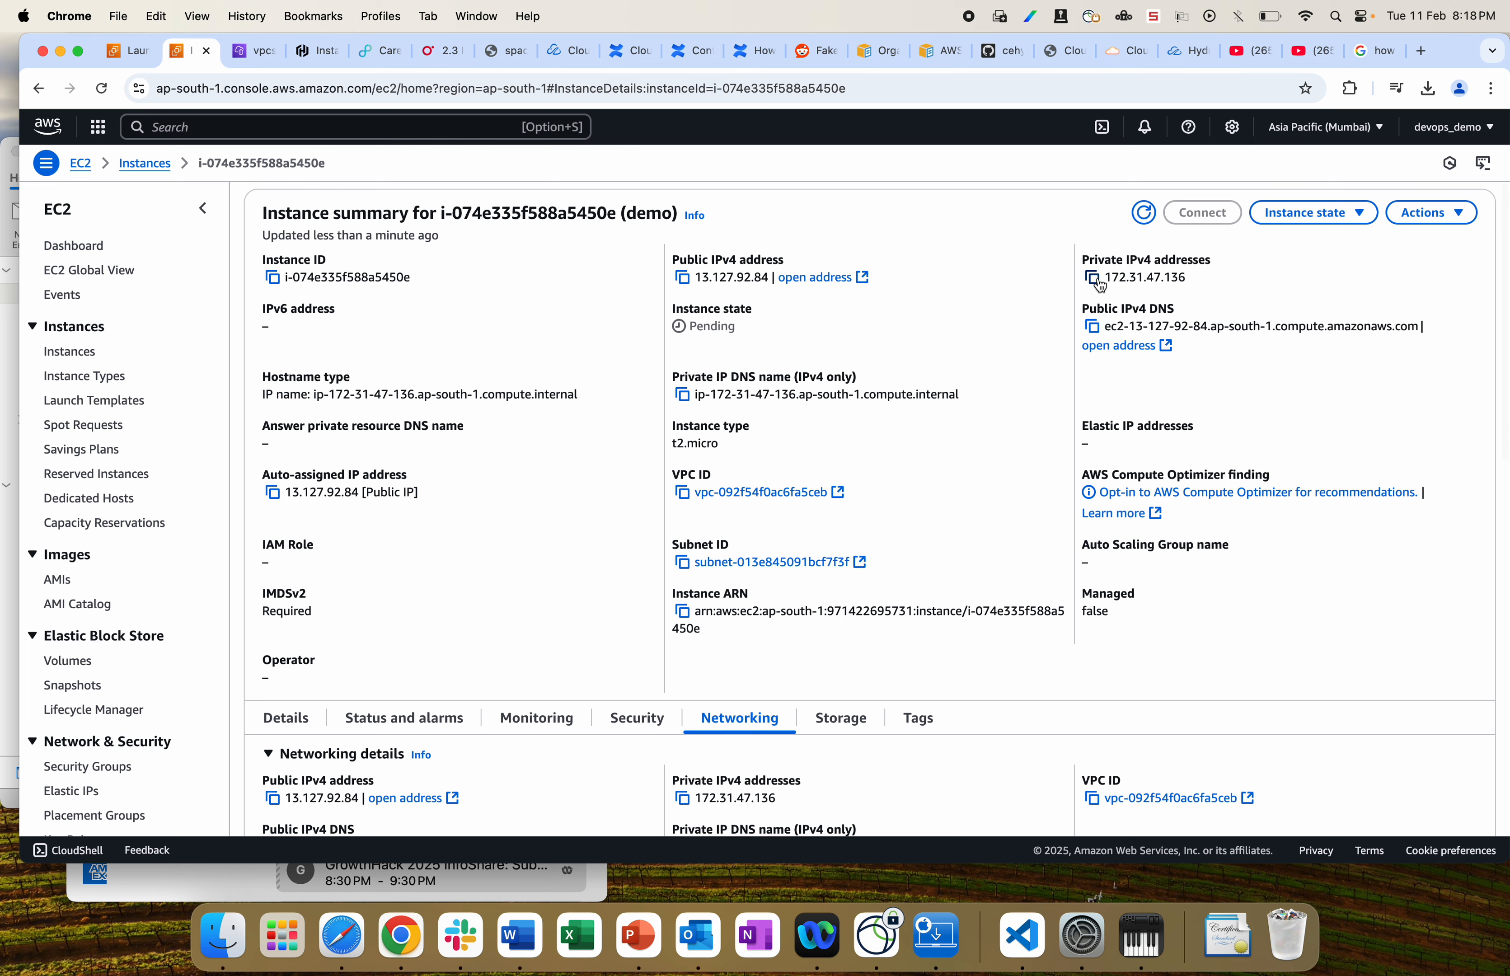
Step: Refresh to see the instance Running and review the SSH client command's demo.pem key and hostname
click(1142, 219)
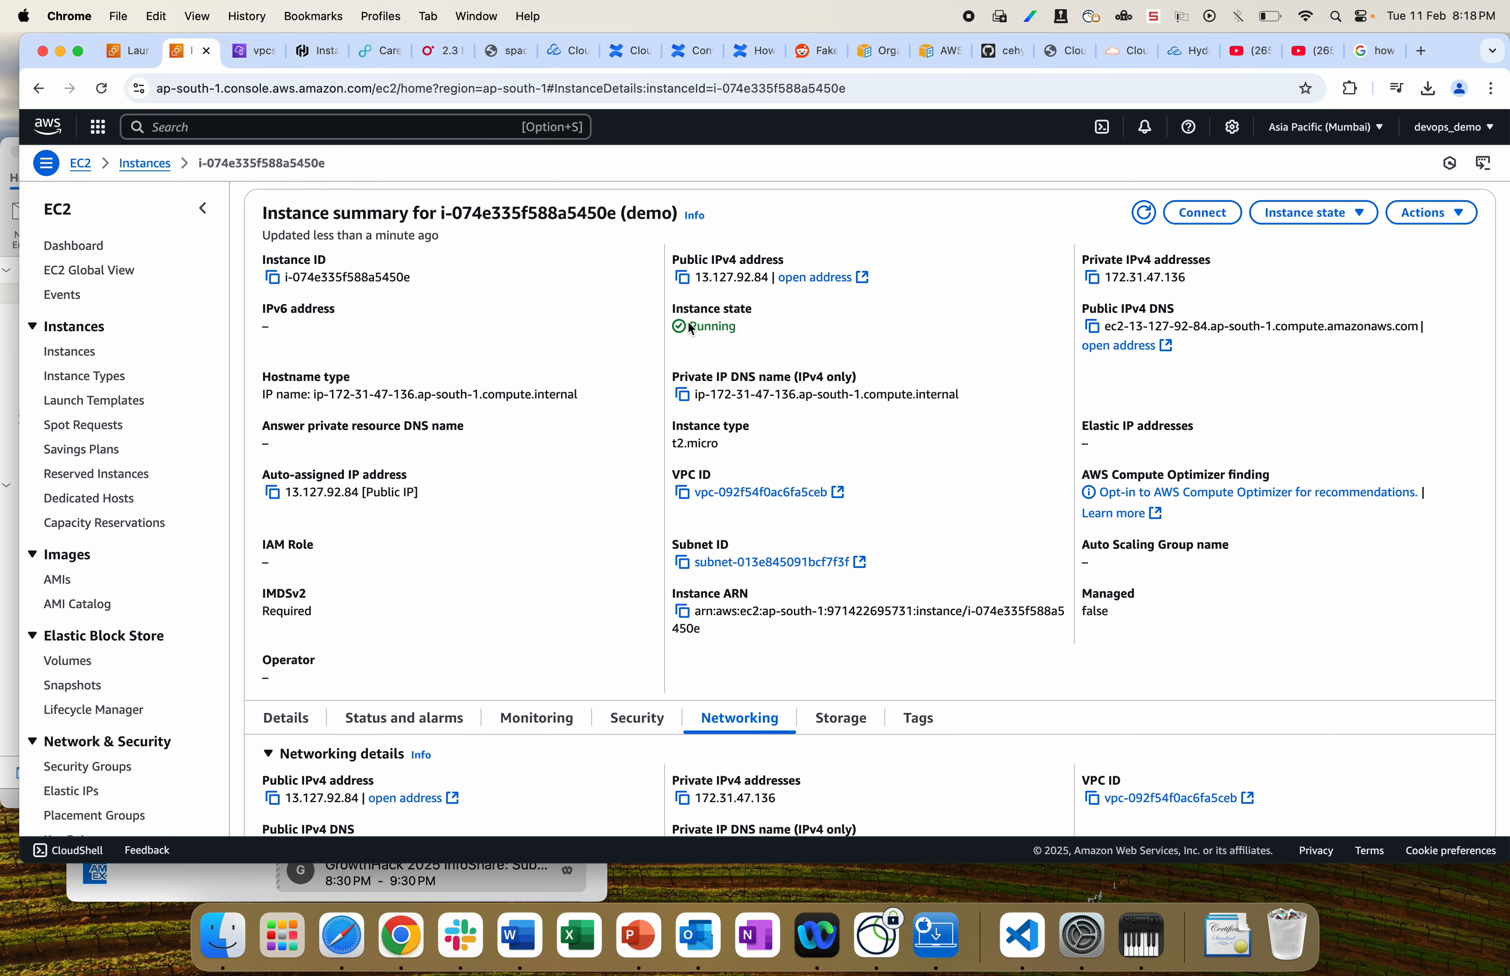
click(1199, 216)
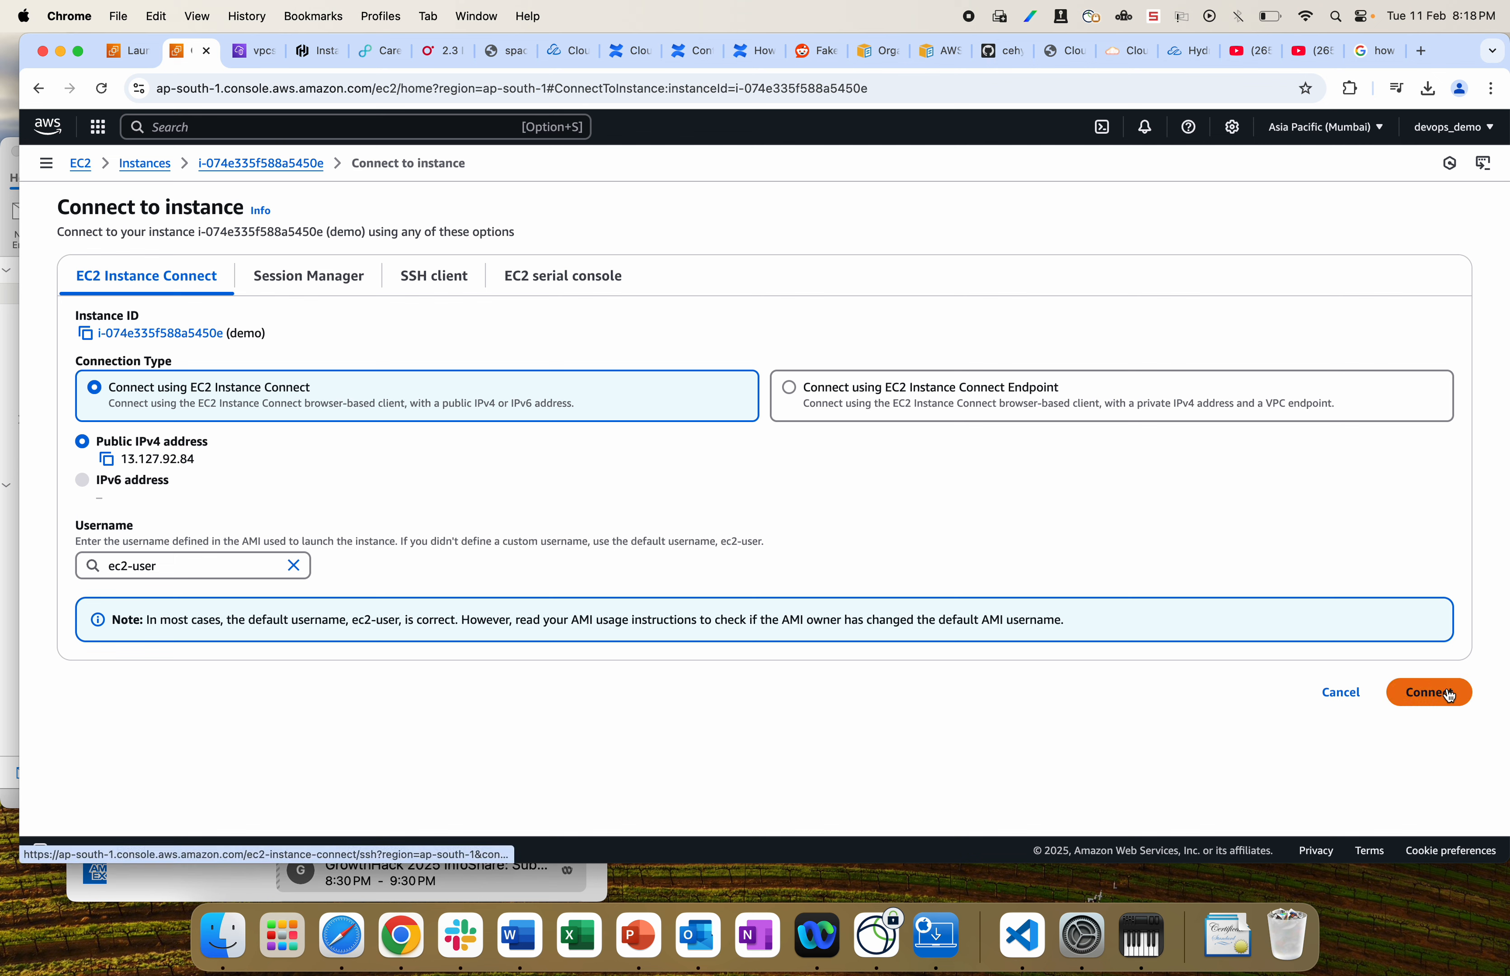
click(437, 284)
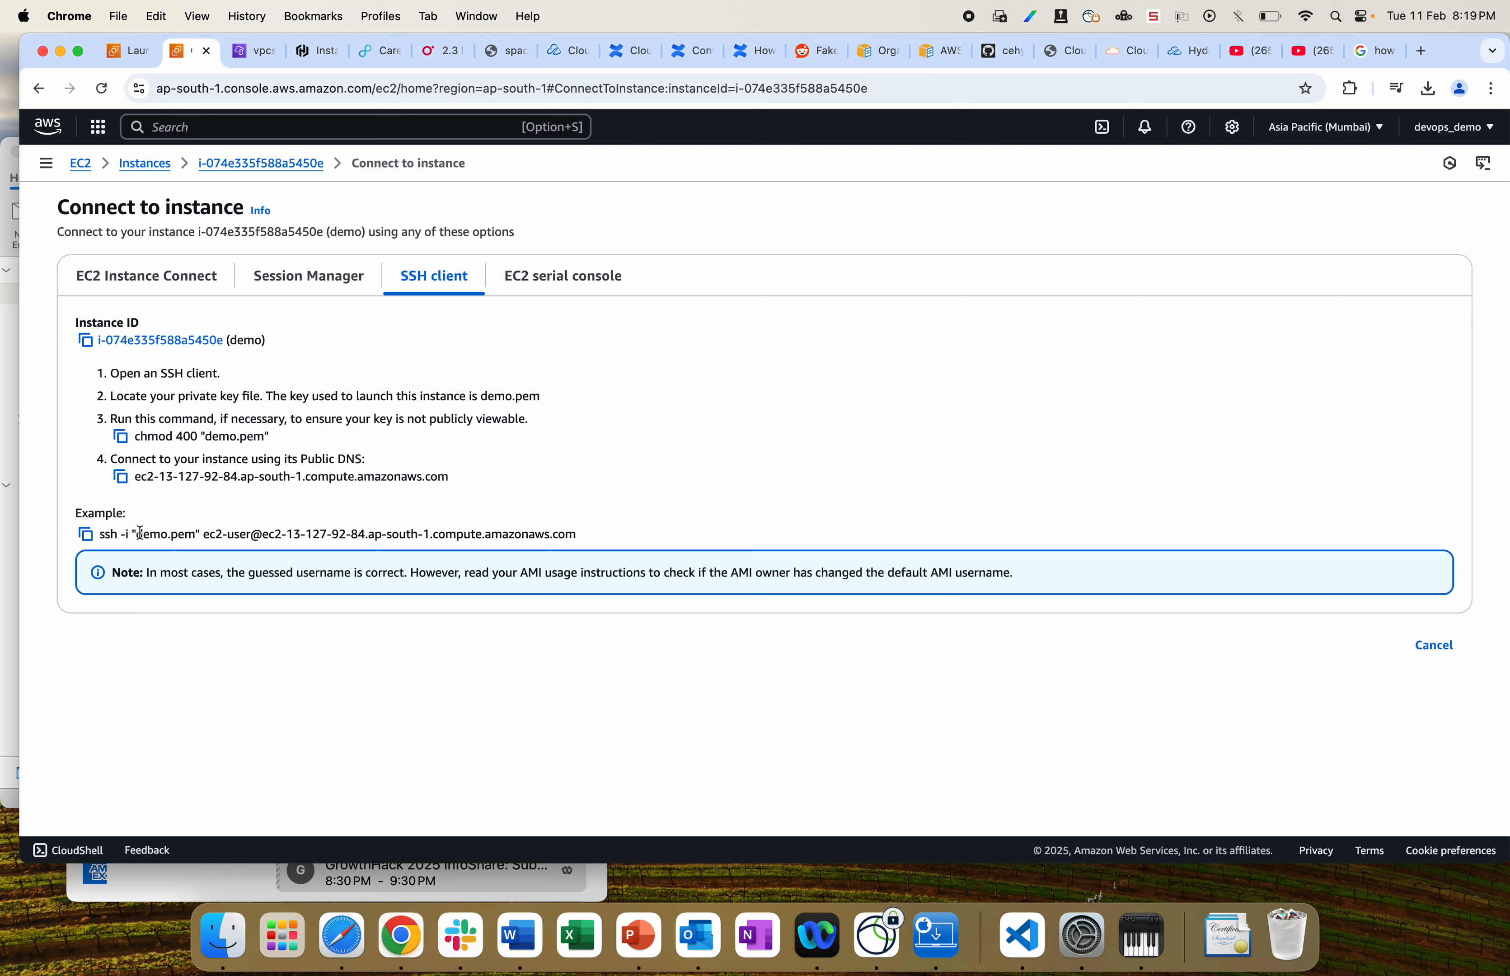
drag(139, 535, 195, 533)
click(207, 535)
drag(266, 533, 584, 538)
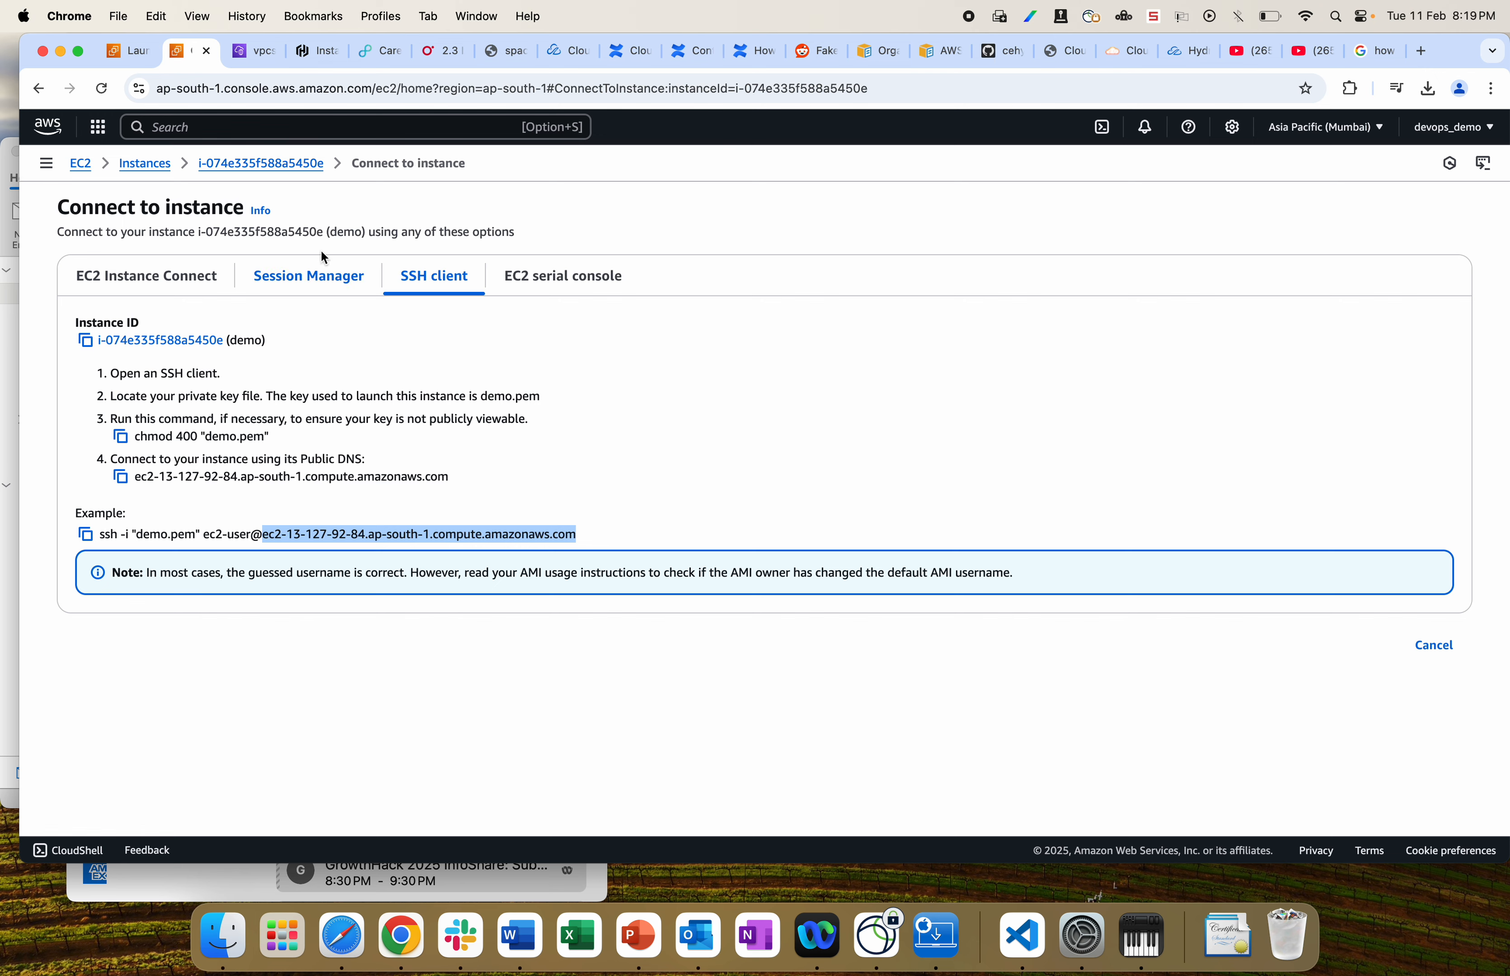
Step: Cross-check the instance summary, then connect through EC2 Instance Connect as ec2-user
super+click(267, 171)
click(245, 53)
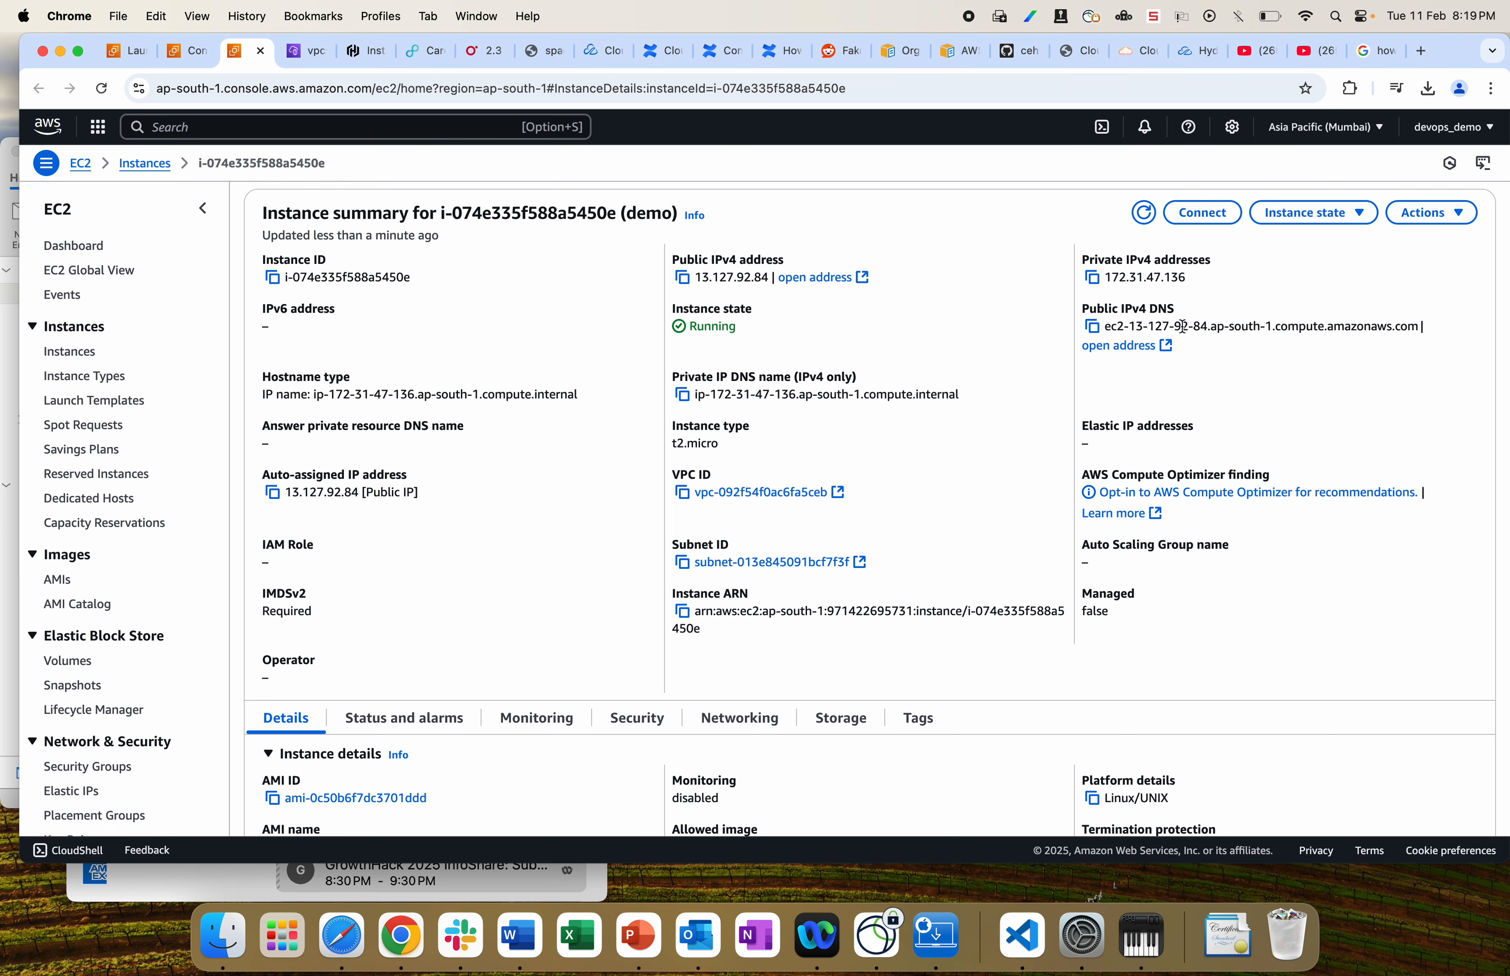
click(182, 52)
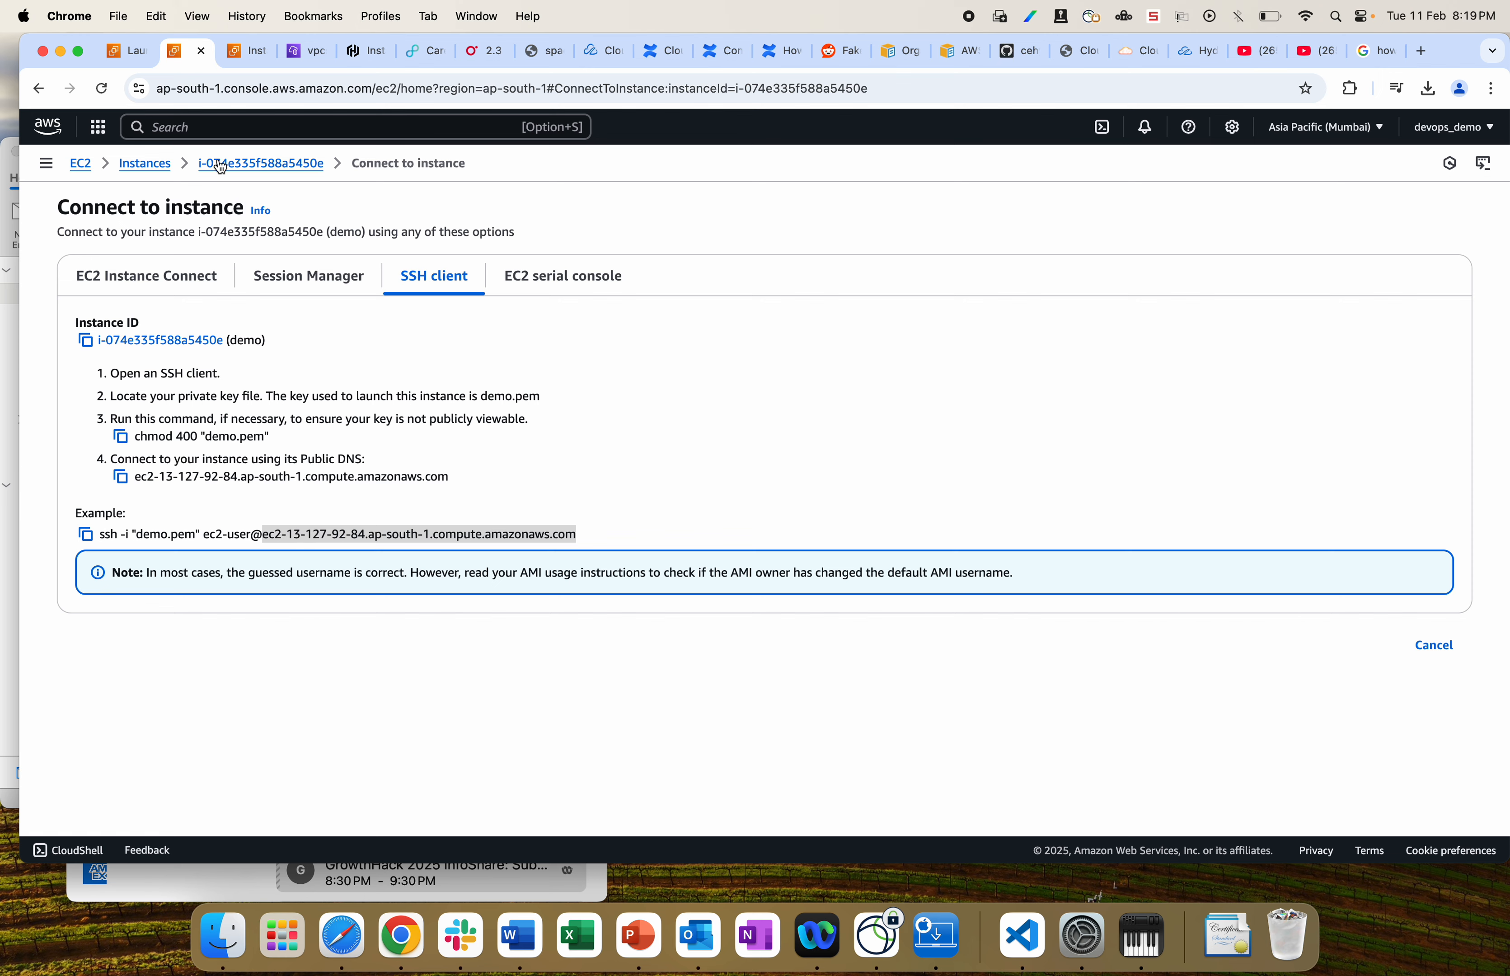
click(250, 52)
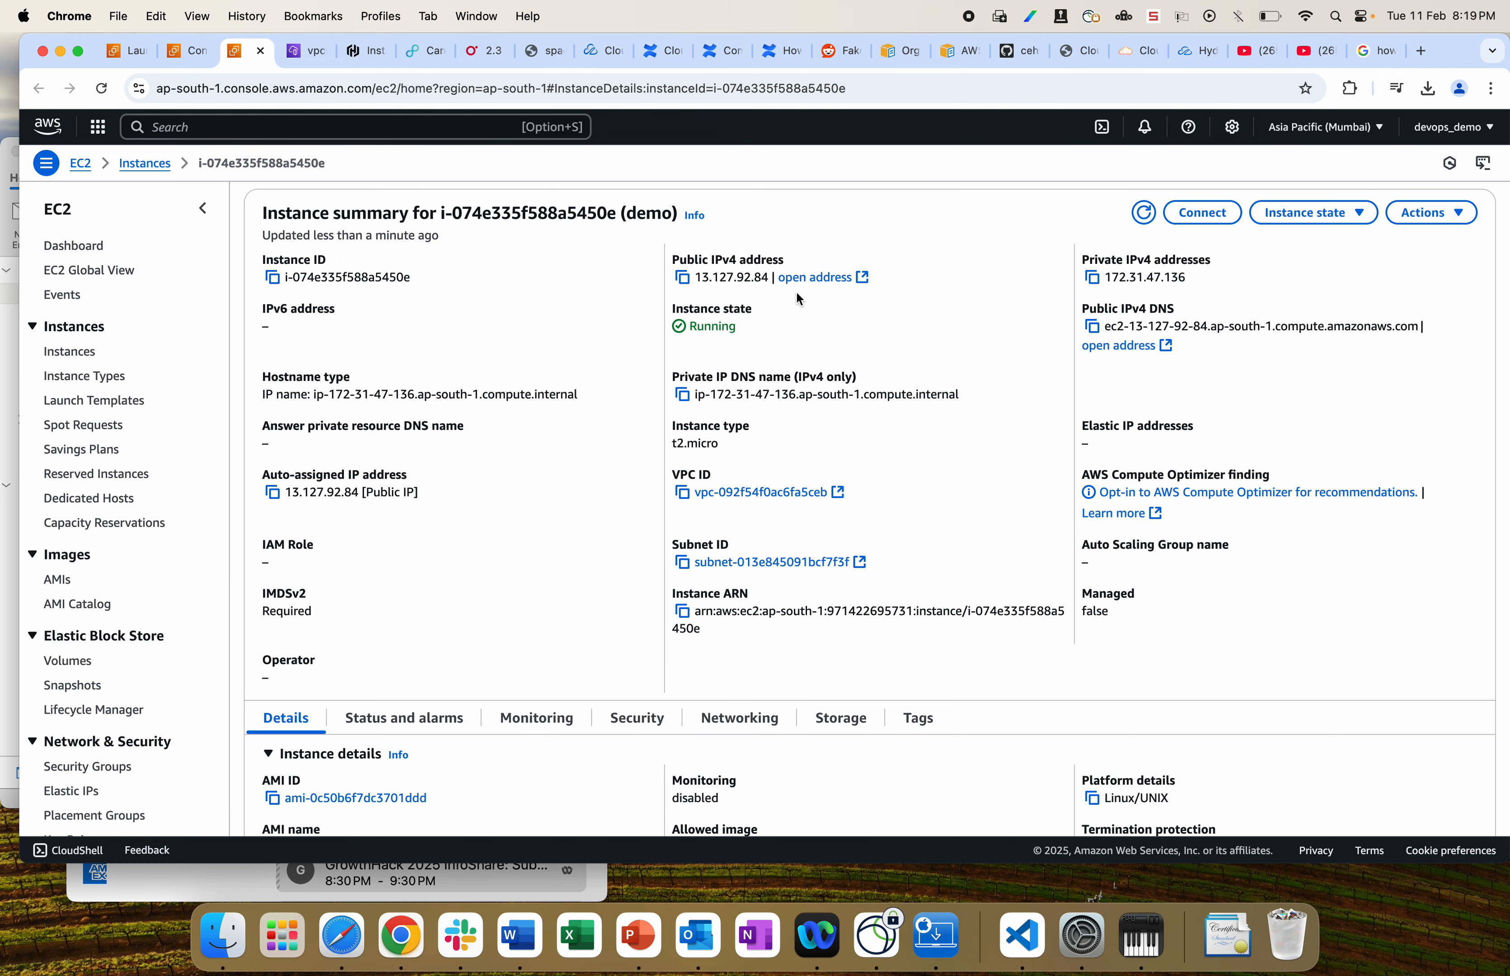
click(184, 54)
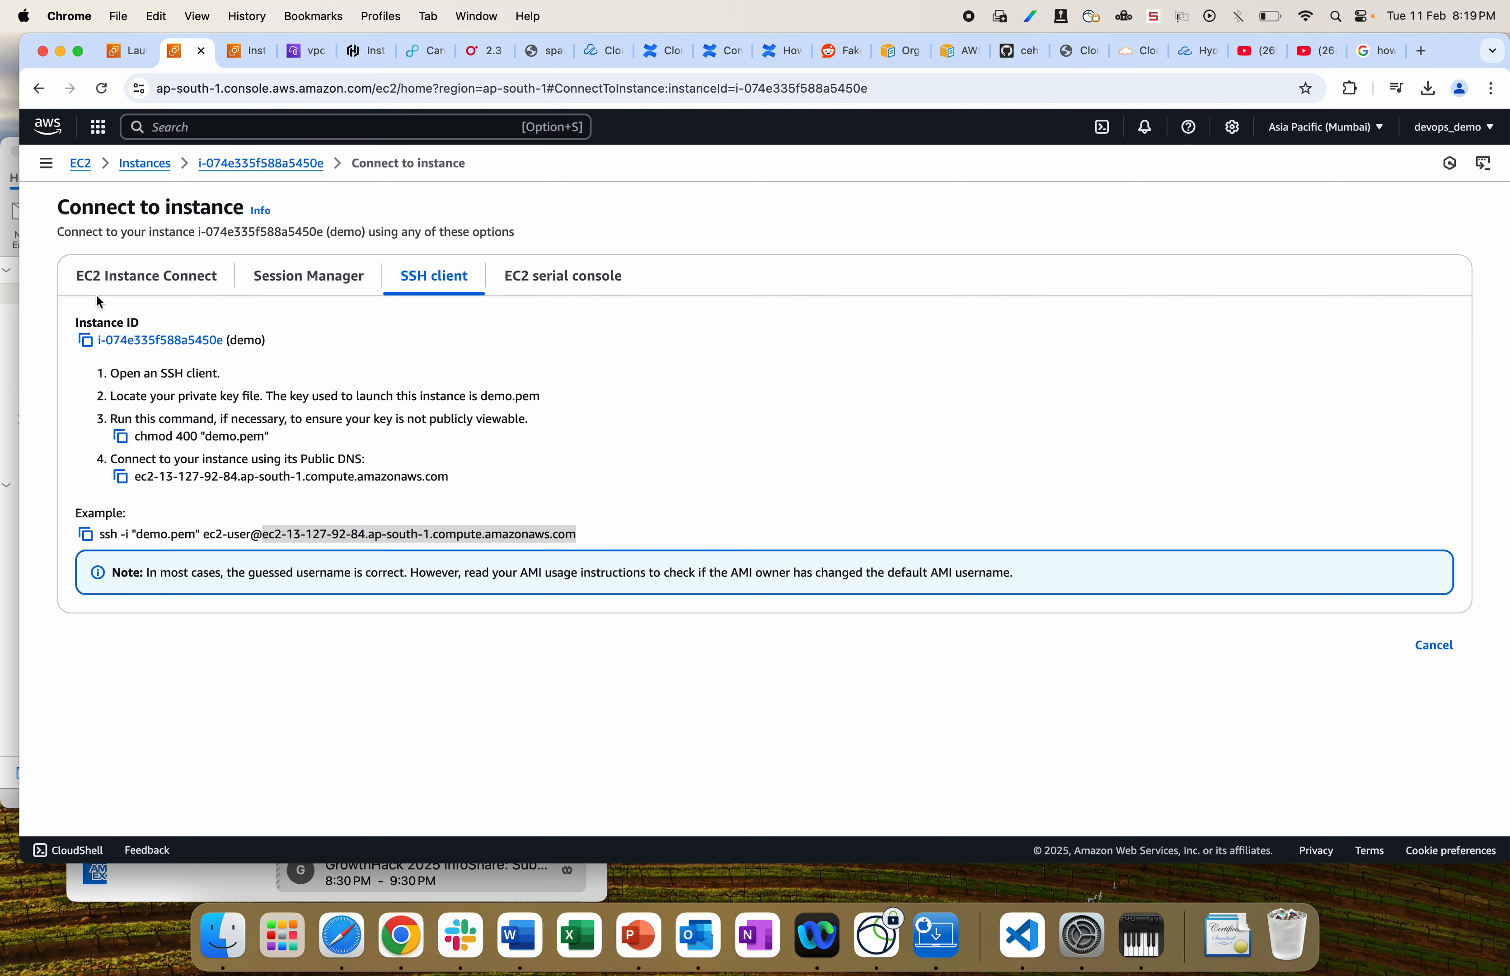
click(168, 278)
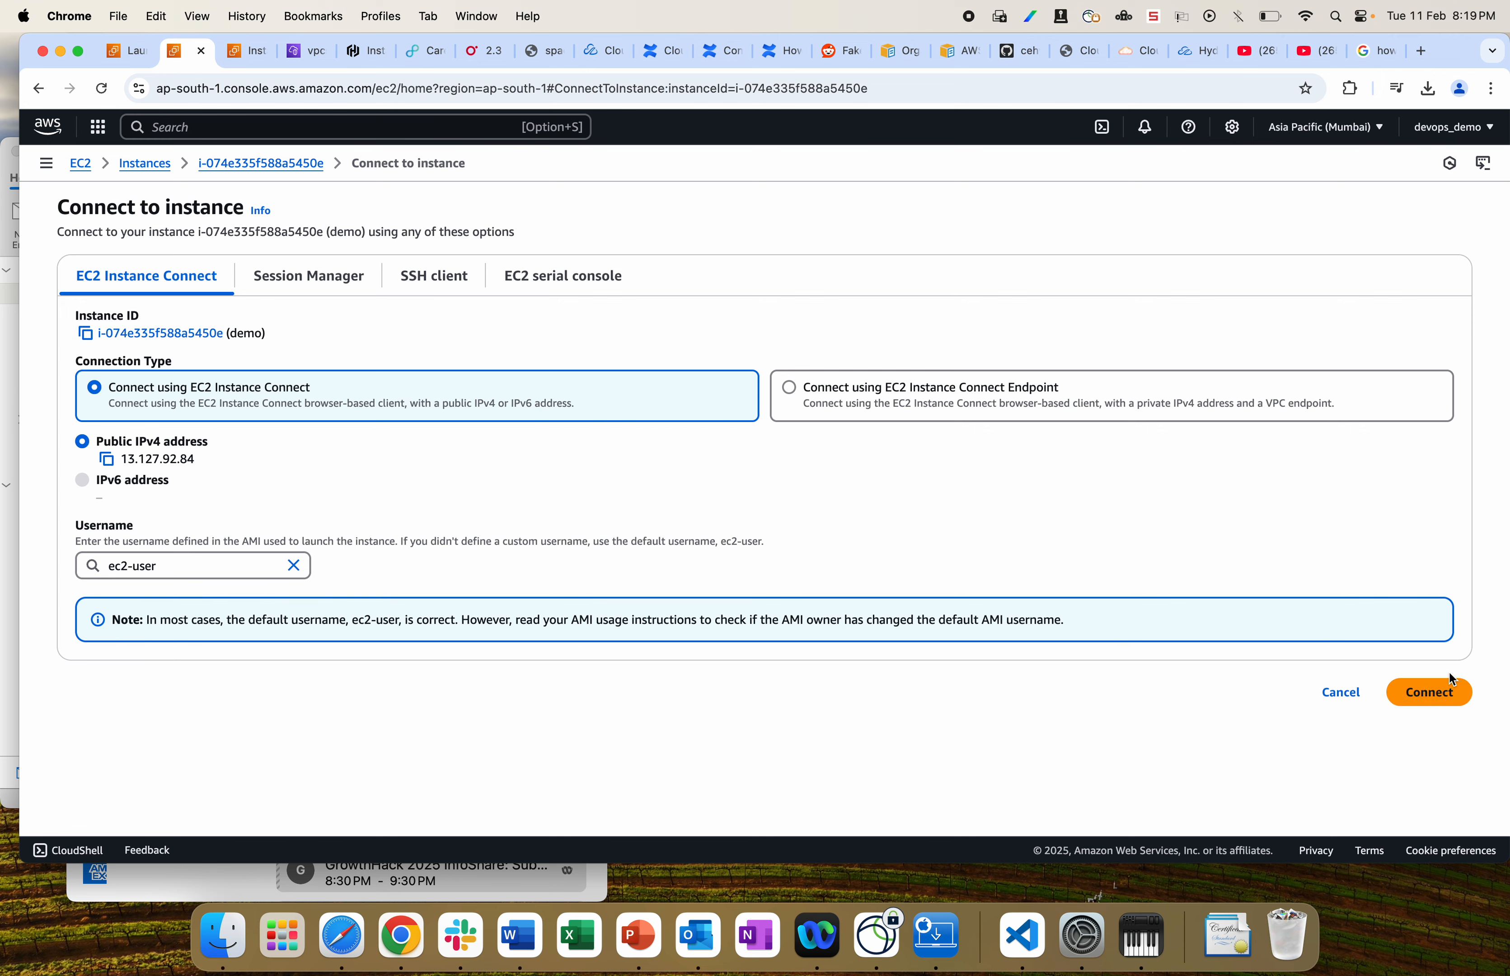
click(1445, 684)
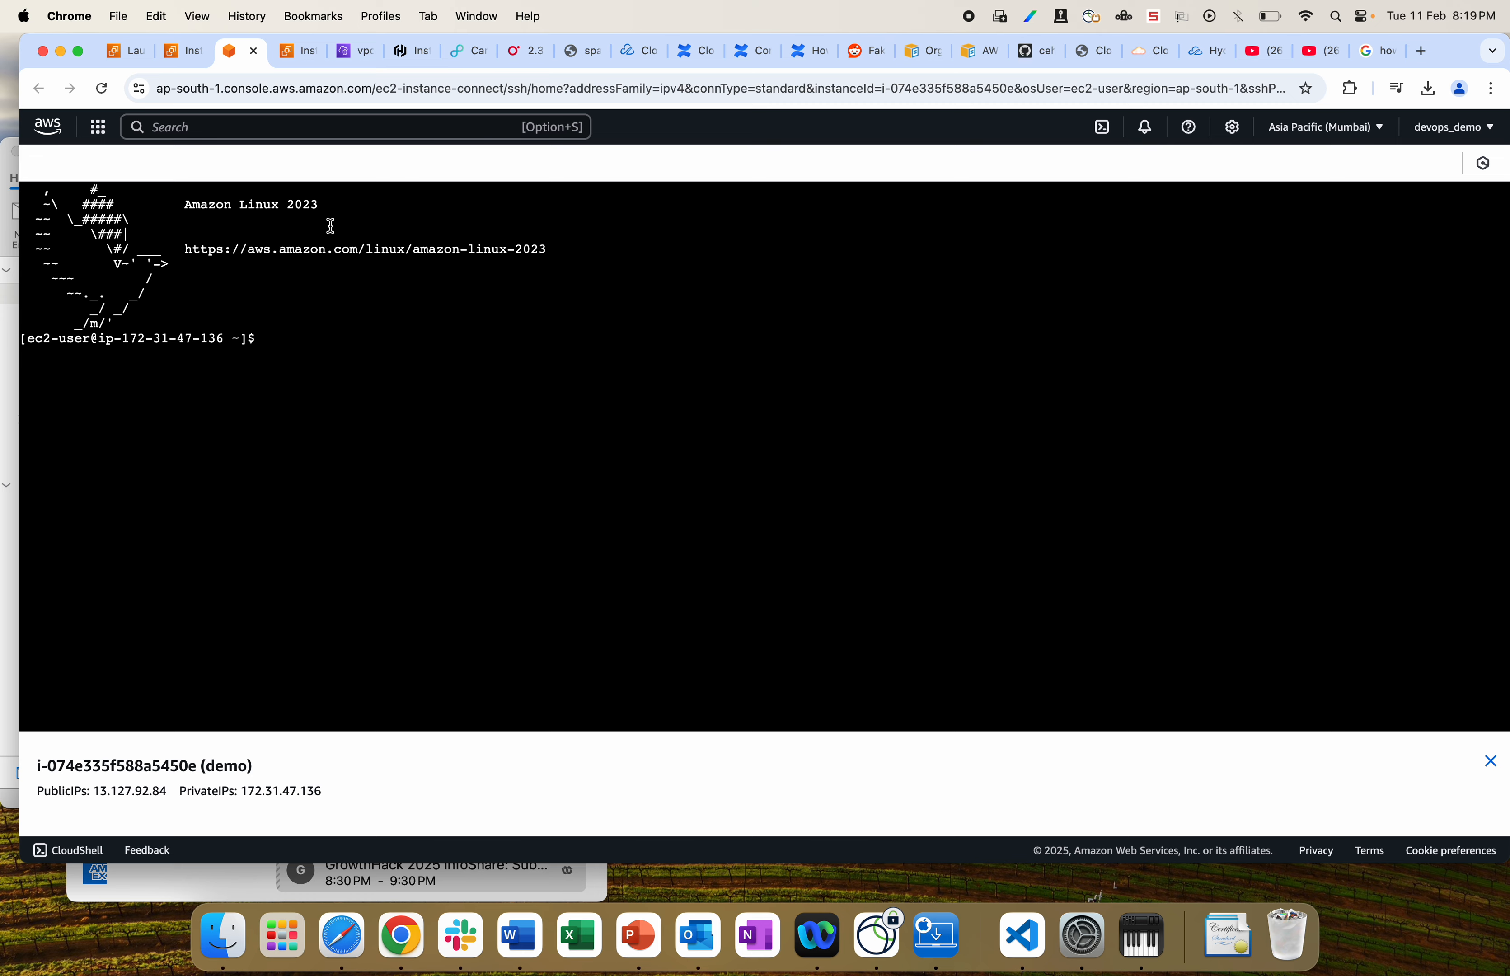
Step: Go full screen, become root with sudo su, and list the folder with ll
click(78, 52)
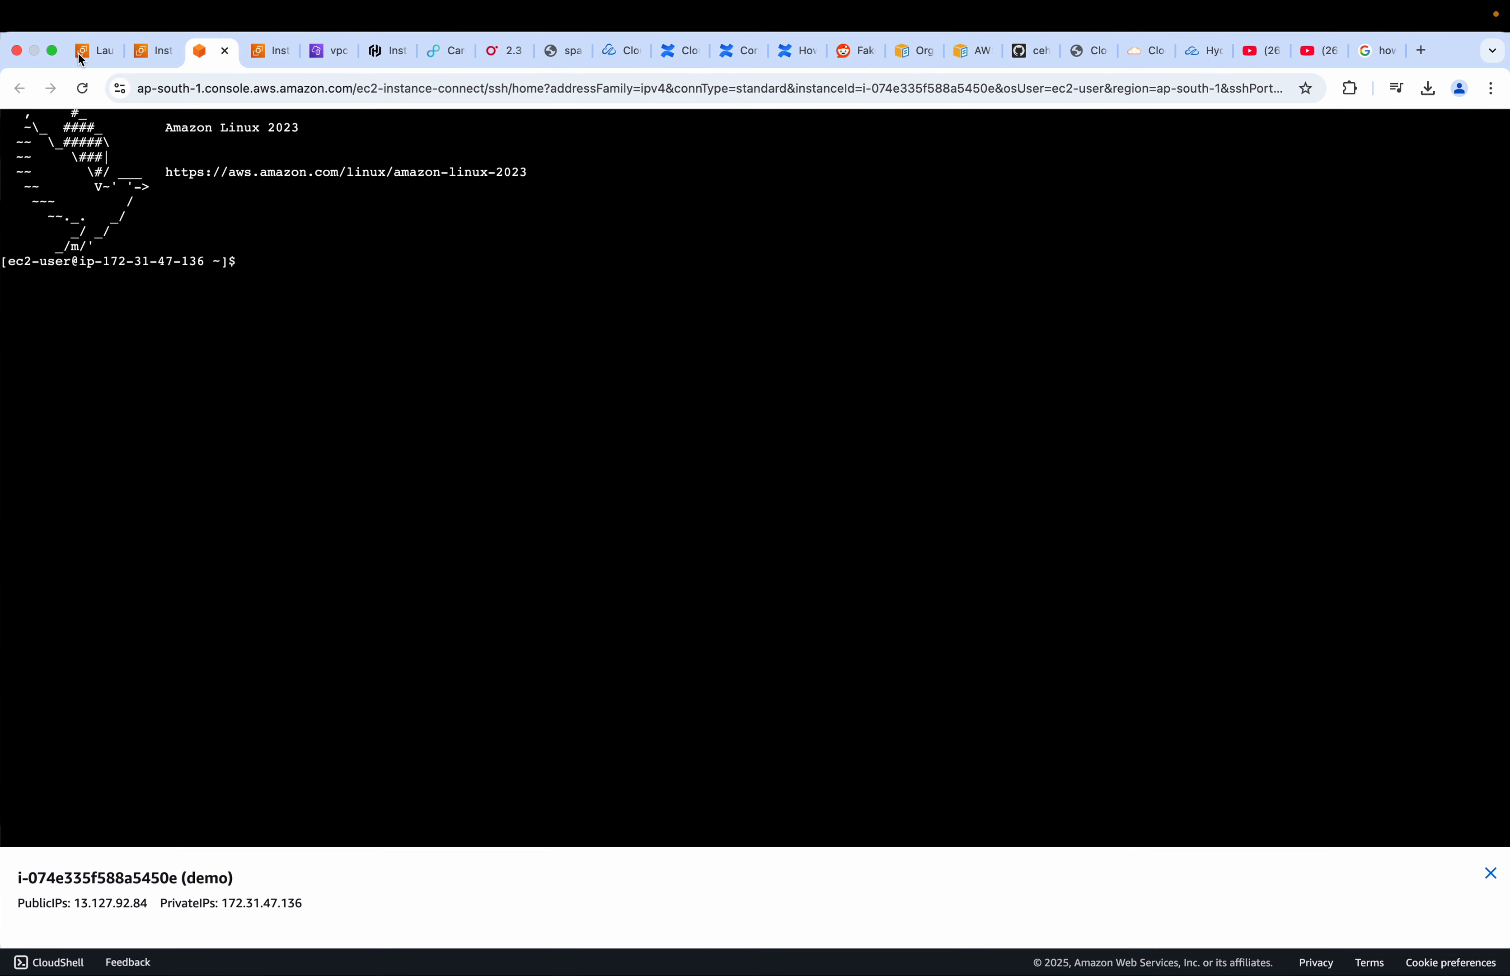
text(sudo su)
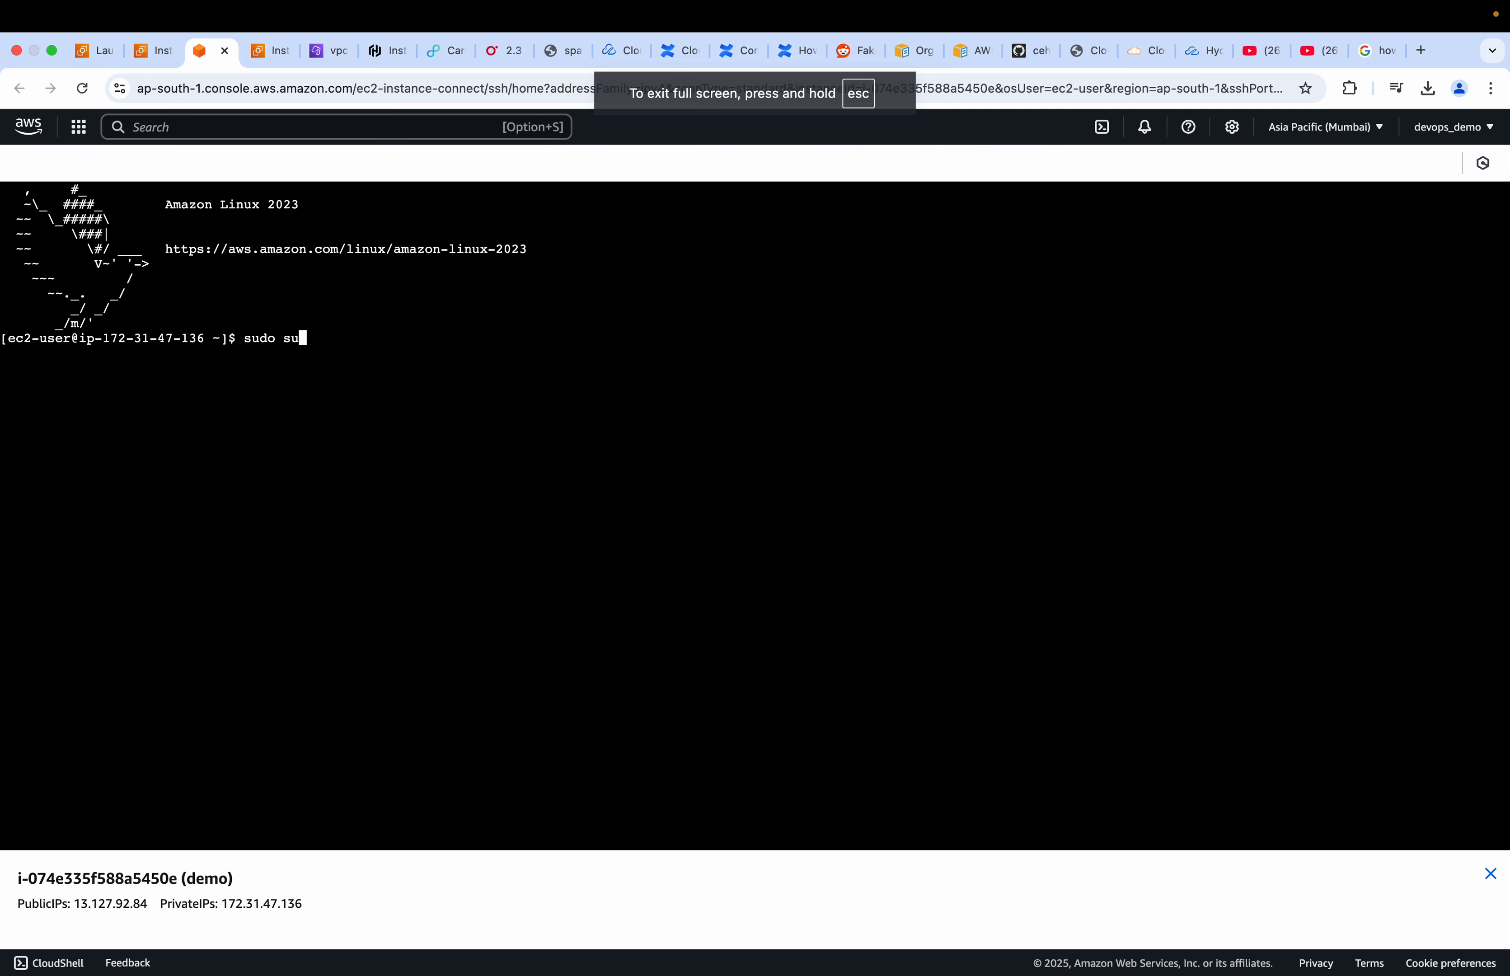
key(Return)
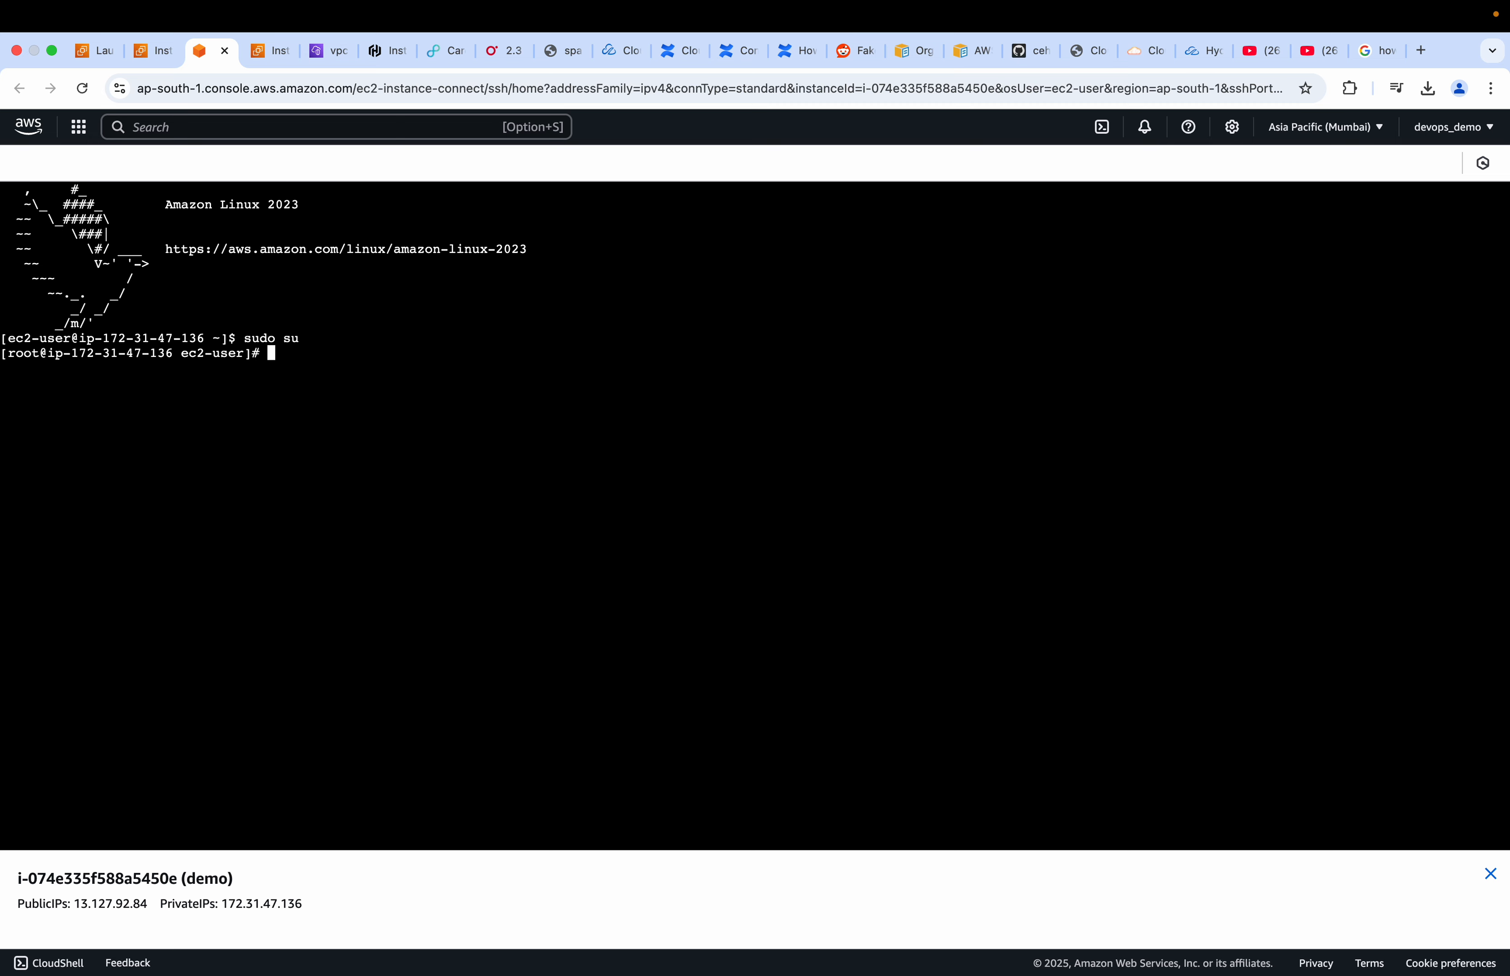
text(ll)
key(Return)
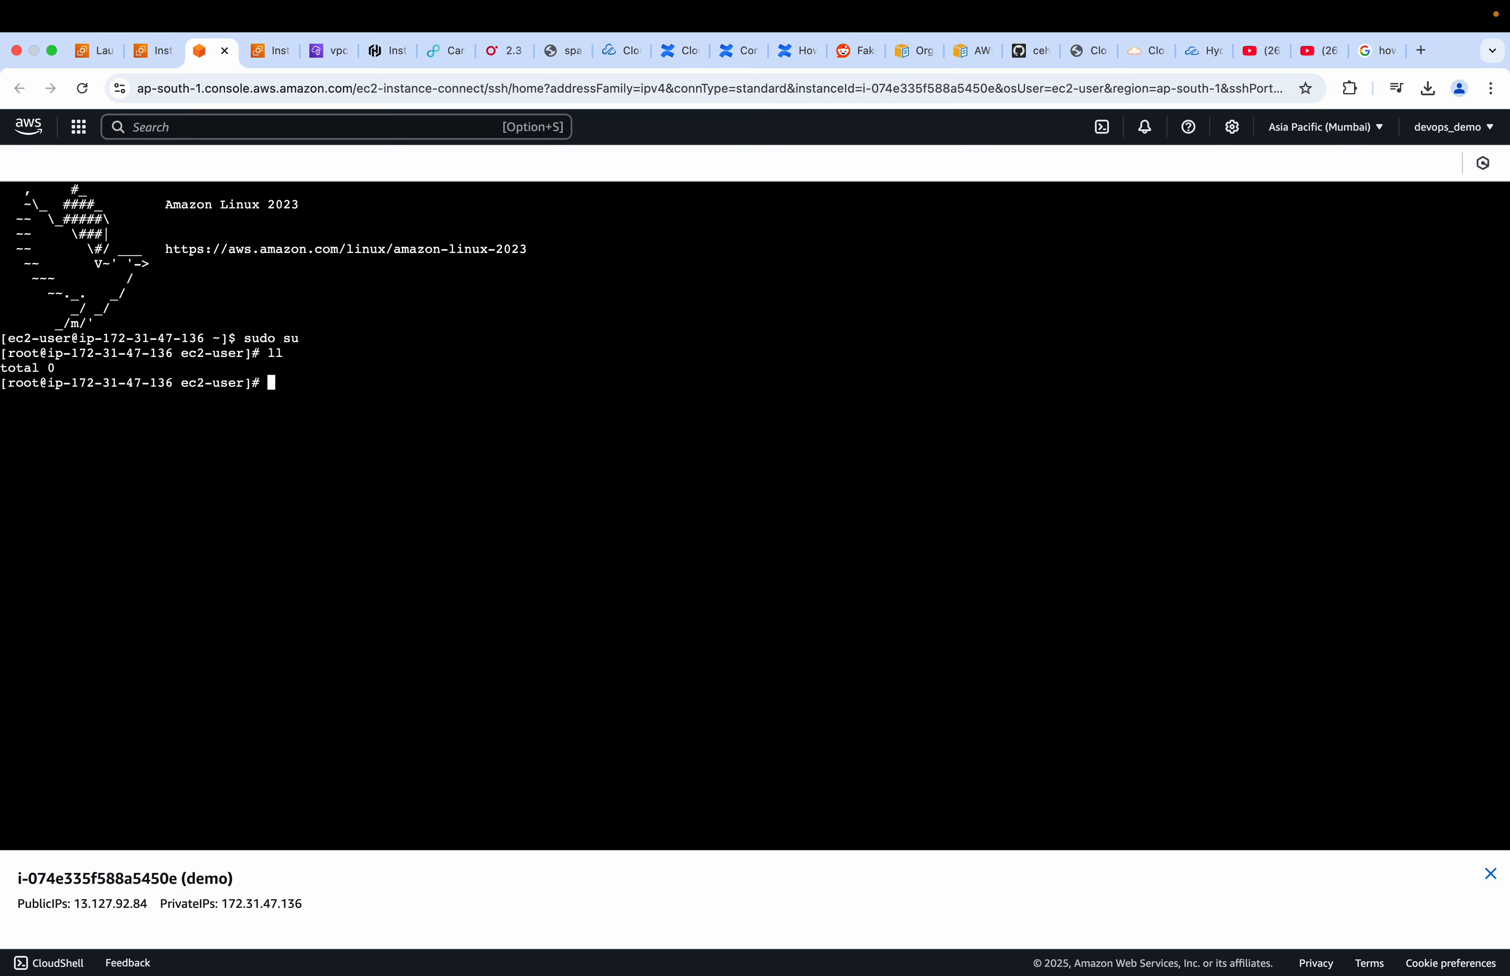
Step: Create an empty abc.txt with touch, confirm it with ll, and start typing a yum update
text(touch abc.txt)
key(Return)
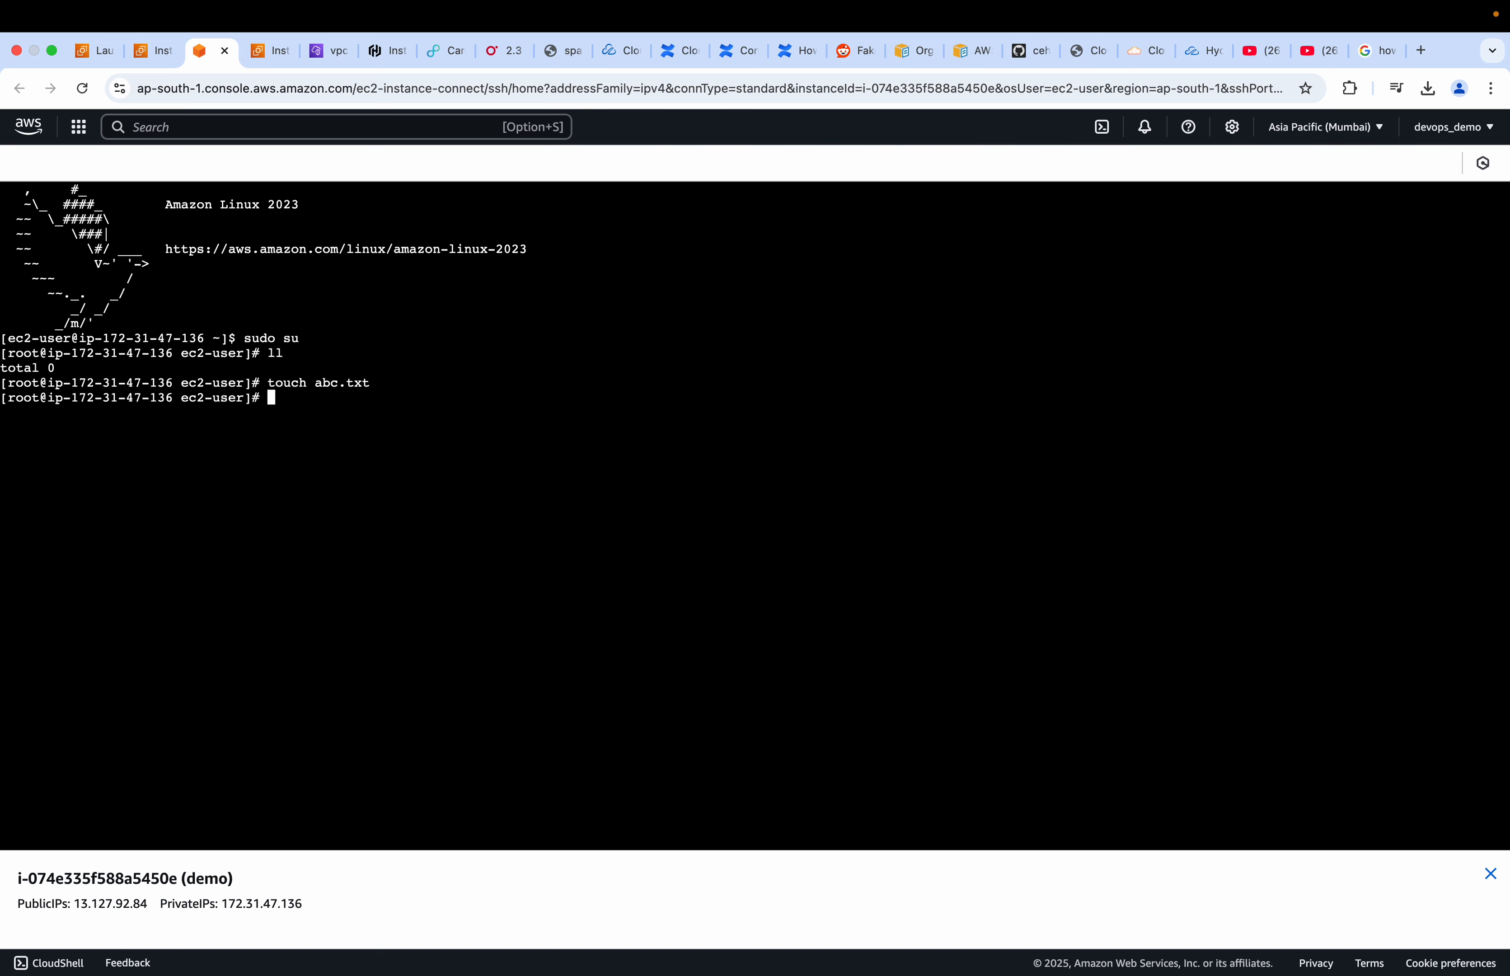
text(ll)
key(Return)
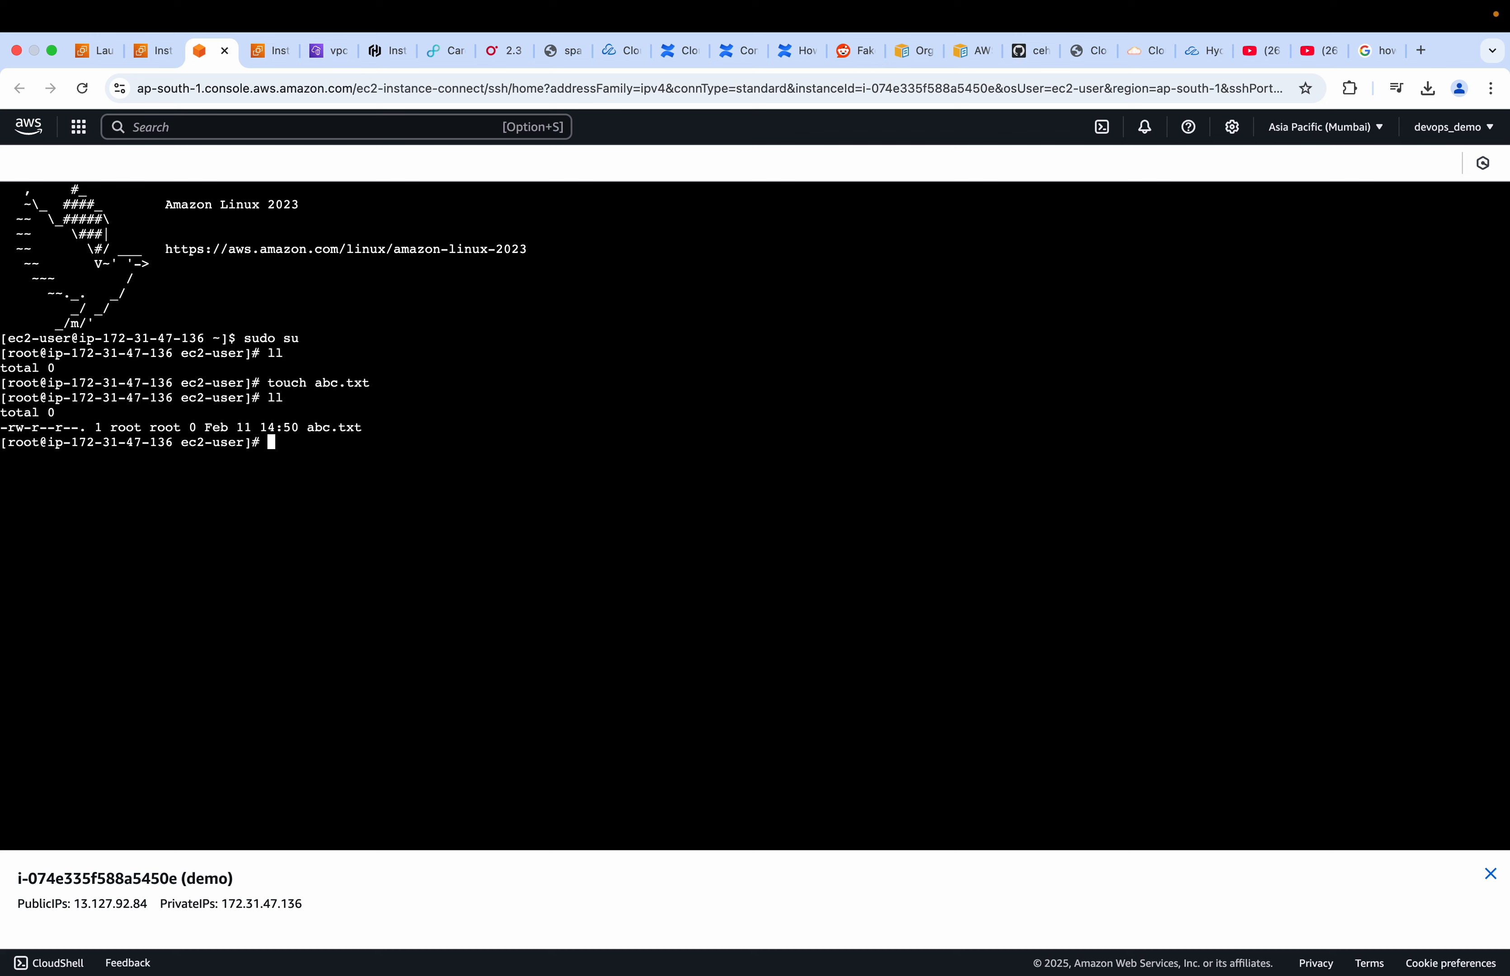
text(yum)
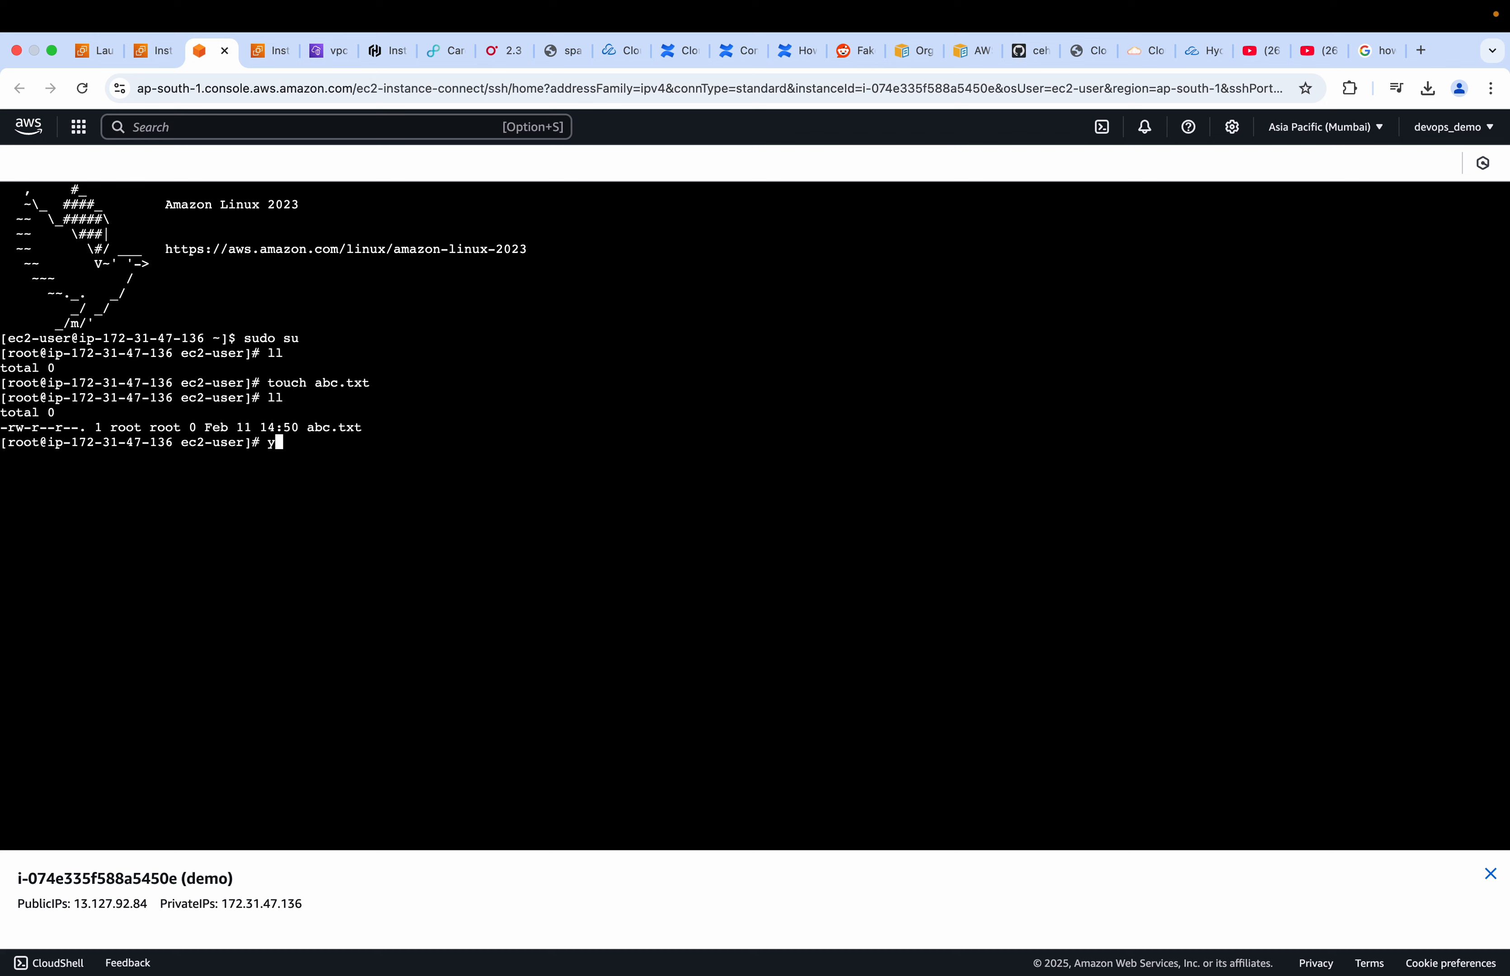